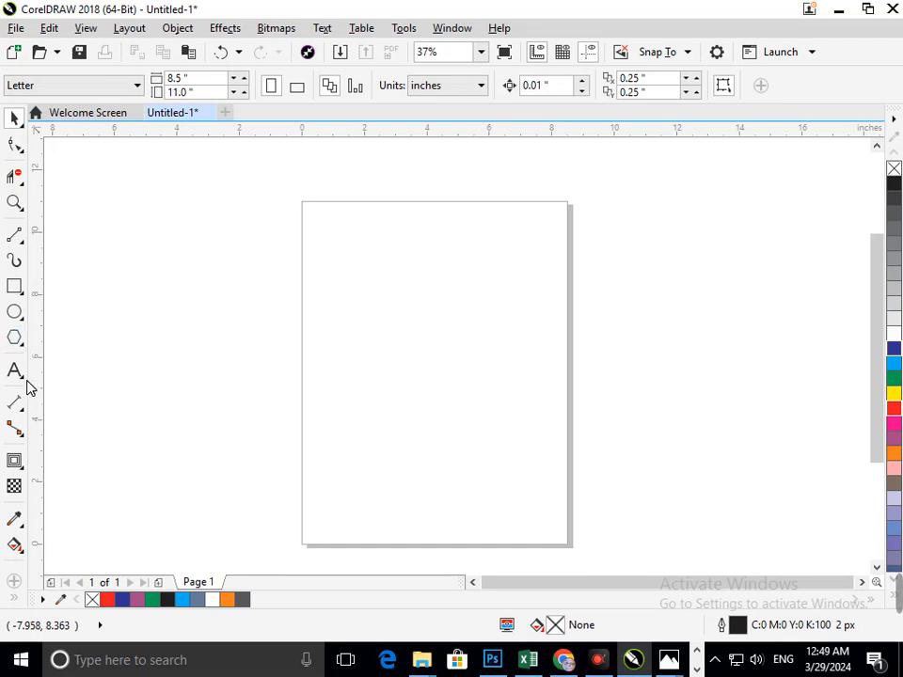
# Step: Add the artistic text "TSB" in the upper half of the page
pyautogui.click(23, 379)
pyautogui.click(60, 373)
pyautogui.click(382, 315)
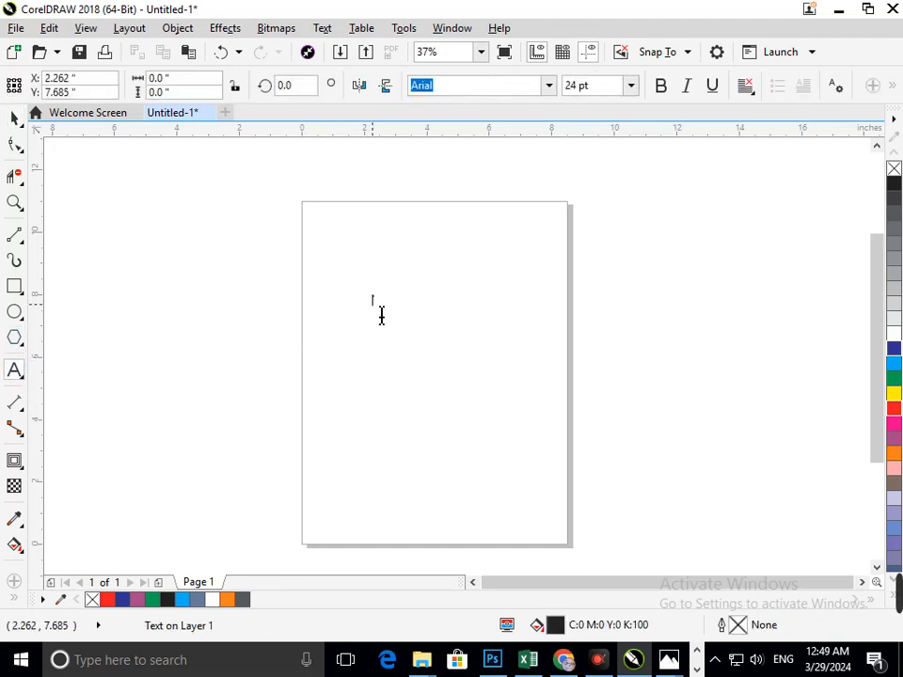
pyautogui.click(382, 315)
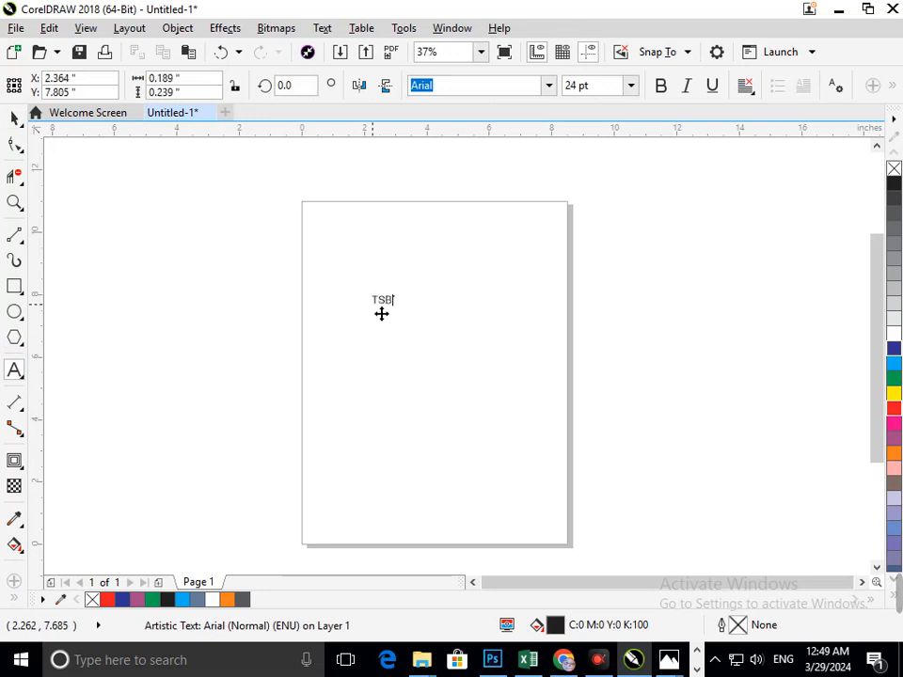
# Step: Enlarge the TSB text to about 464 pt and move it down toward the middle of the page
pyautogui.moveTo(397, 313); pyautogui.dragTo(540, 415)
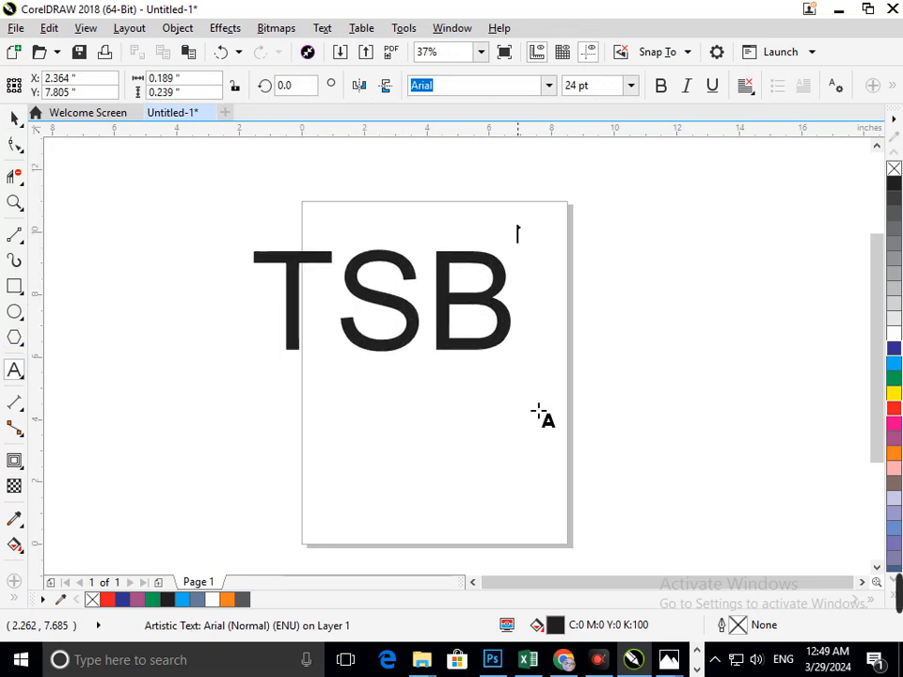
pyautogui.click(11, 119)
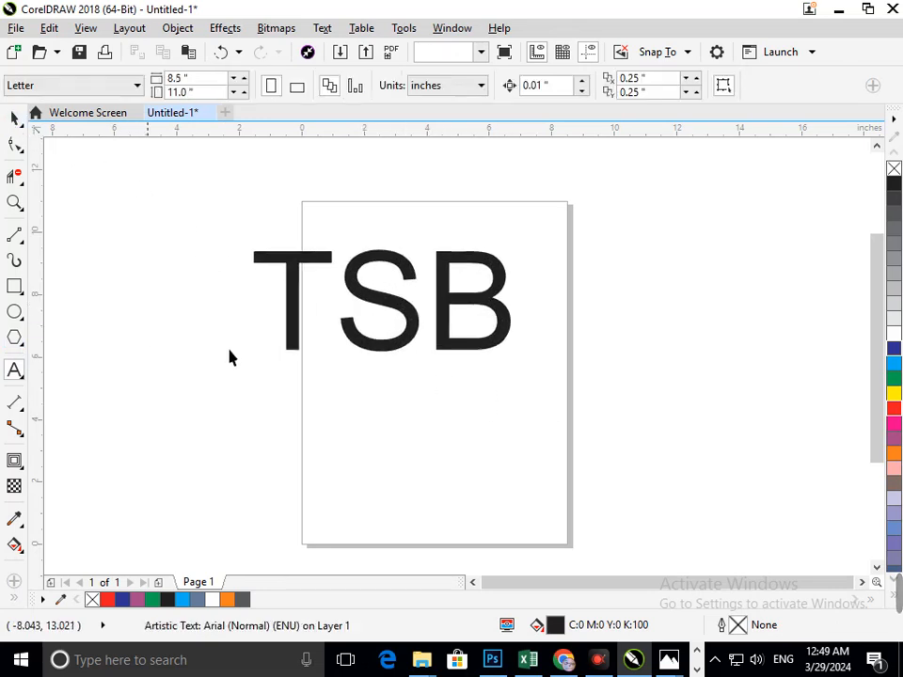
pyautogui.click(295, 348)
pyautogui.moveTo(251, 357); pyautogui.dragTo(195, 417)
pyautogui.moveTo(397, 377); pyautogui.dragTo(399, 448)
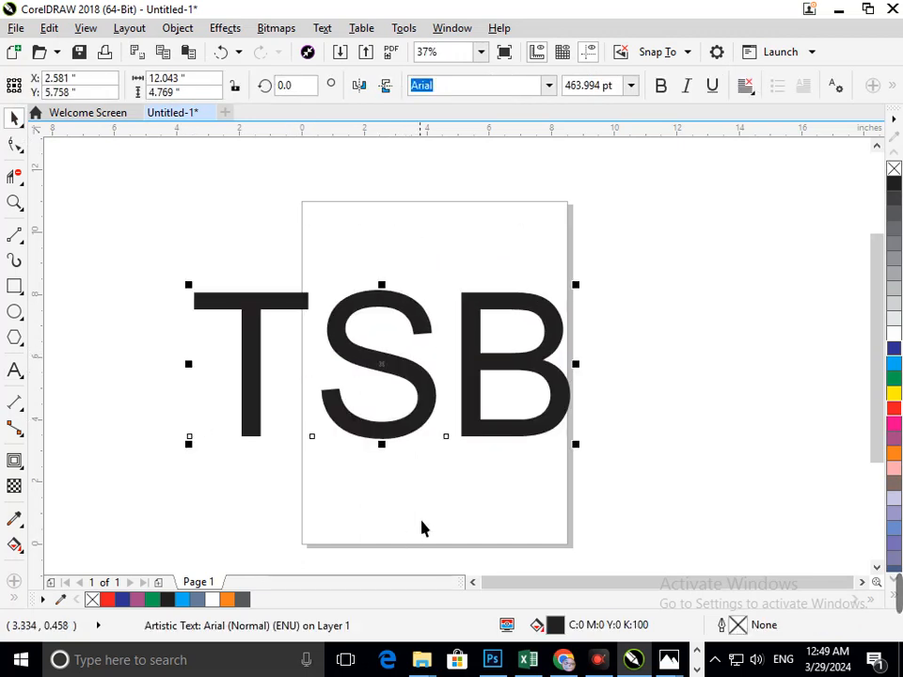
# Step: Break the TSB text apart into separate letters and move the T between the S and the B
pyautogui.click(178, 27)
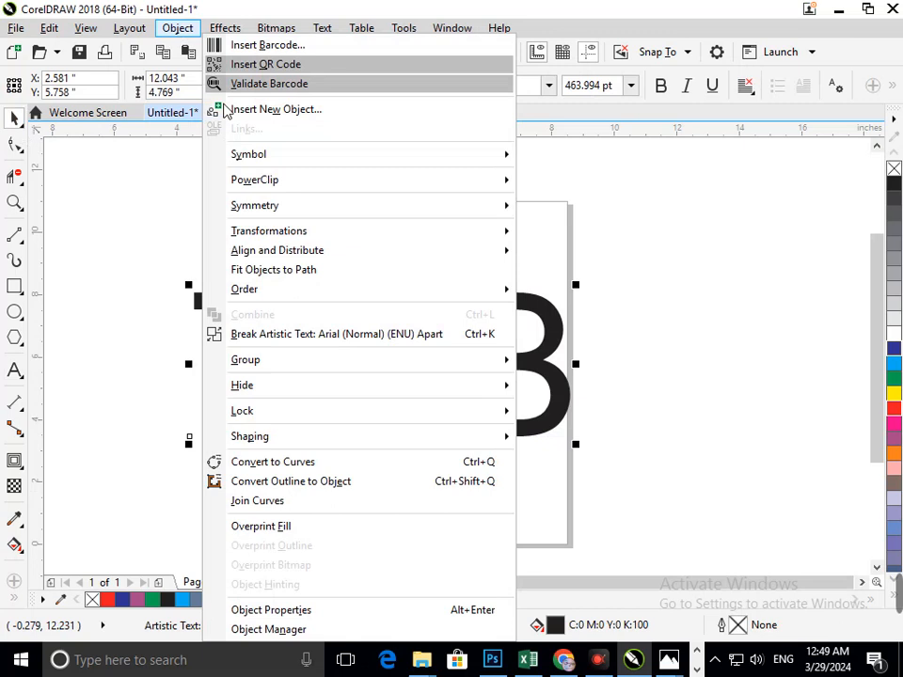
pyautogui.click(274, 337)
pyautogui.press('Escape')
pyautogui.moveTo(254, 417); pyautogui.dragTo(362, 435)
# Step: Shrink the S to about 347 pt and place it under the left arm of the T, close to the stem
pyautogui.moveTo(285, 462)
pyautogui.mouseDown()
pyautogui.moveTo(305, 458)
pyautogui.moveTo(299, 463)
pyautogui.mouseUp()
pyautogui.press('Escape')
pyautogui.click(338, 431)
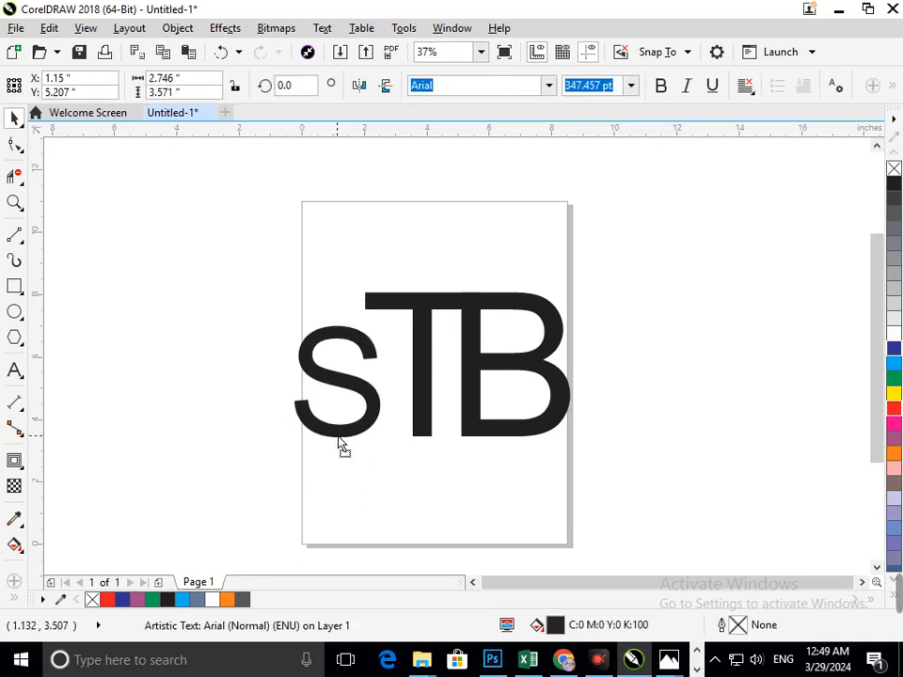
pyautogui.moveTo(342, 435); pyautogui.dragTo(355, 438)
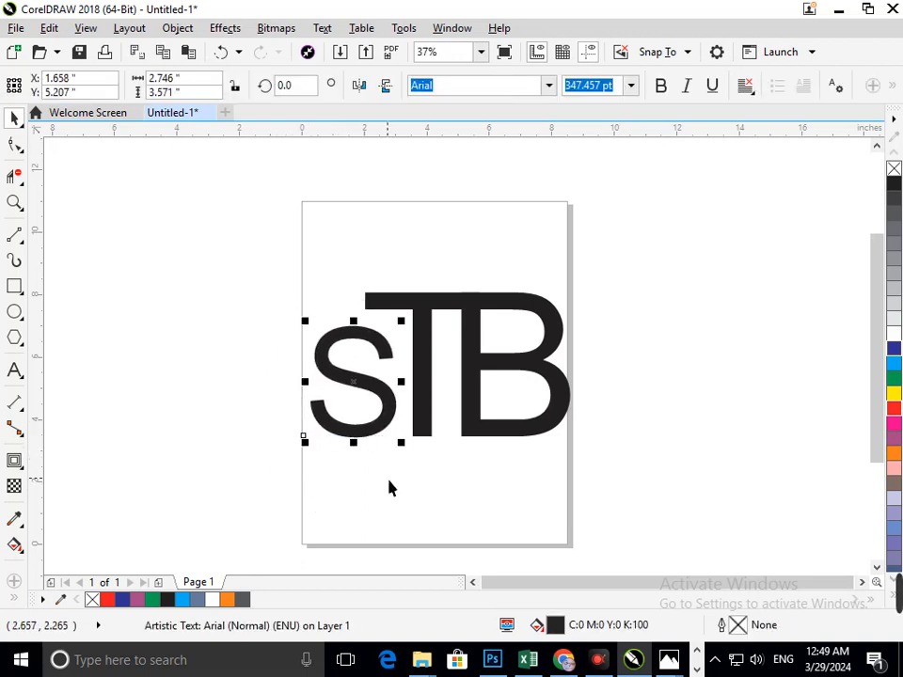
# Step: Shrink the B to about 352 pt and place it close to the right side of the T's stem
pyautogui.press('Escape')
pyautogui.moveTo(462, 439)
pyautogui.mouseDown()
pyautogui.moveTo(485, 452)
pyautogui.moveTo(467, 460)
pyautogui.moveTo(488, 434)
pyautogui.moveTo(461, 434)
pyautogui.mouseUp()
pyautogui.click(481, 488)
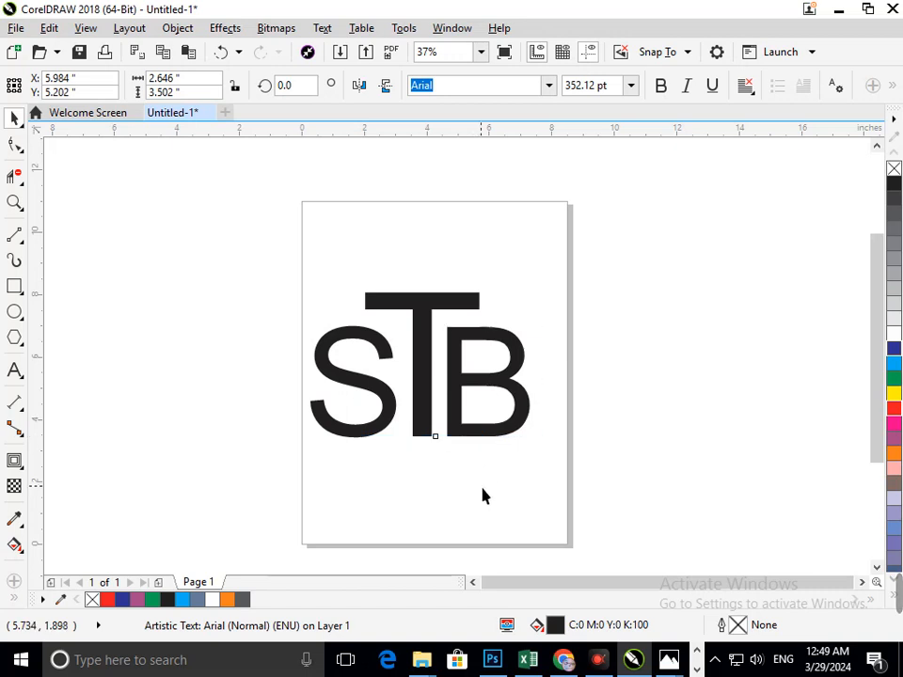
pyautogui.moveTo(424, 318); pyautogui.dragTo(390, 362)
pyautogui.hotkey('ctrl', 'z')
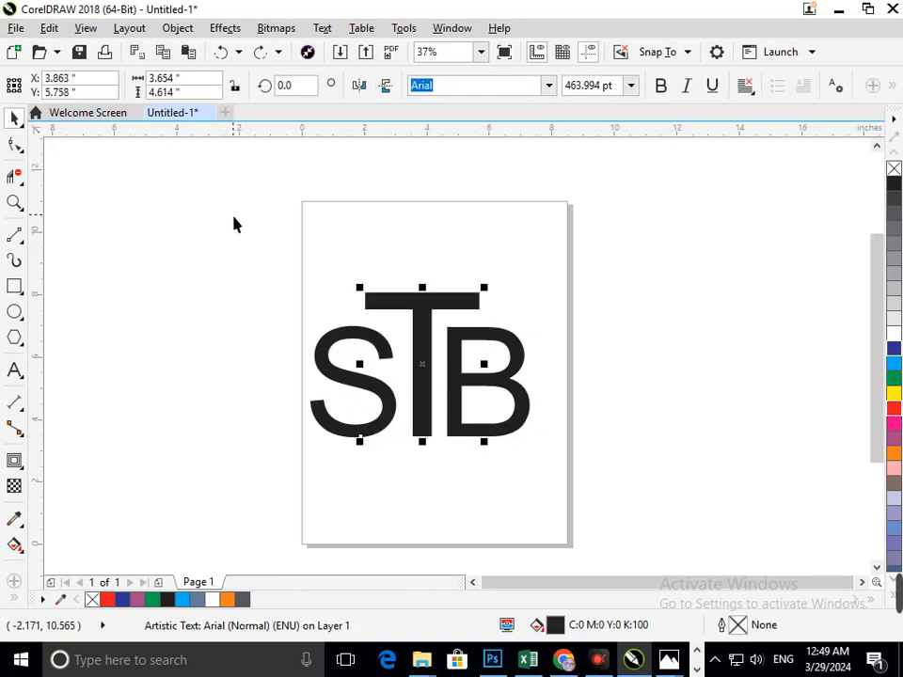
pyautogui.click(231, 222)
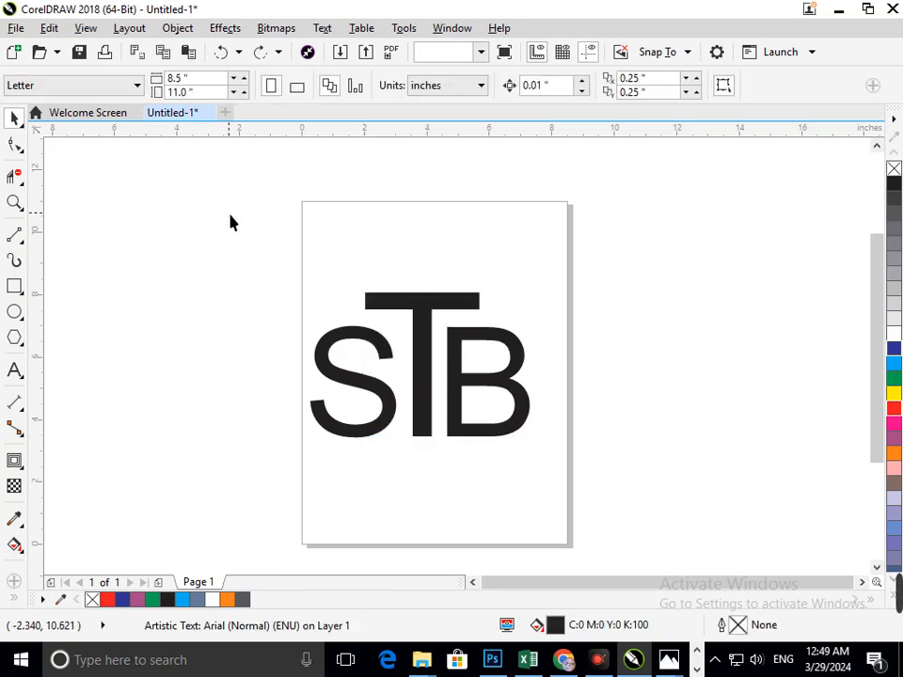
# Step: Convert the T to curves and stretch both crossbar ends outward and slightly down over the S and the B
pyautogui.click(16, 153)
pyautogui.click(364, 301)
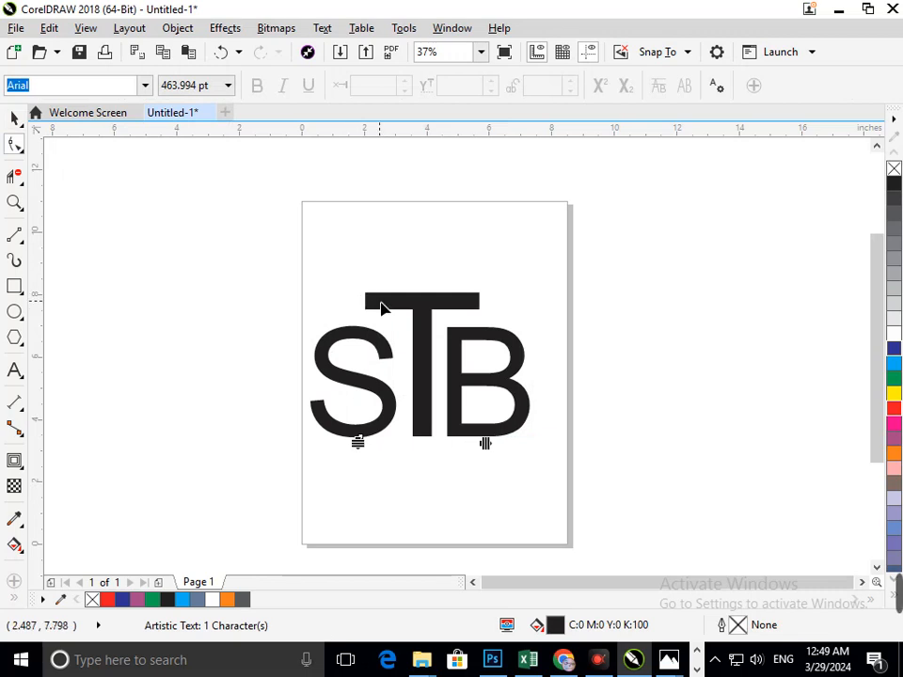
pyautogui.hotkey('ctrl', 'q')
pyautogui.moveTo(340, 284); pyautogui.dragTo(323, 314)
pyautogui.moveTo(468, 278); pyautogui.dragTo(522, 333)
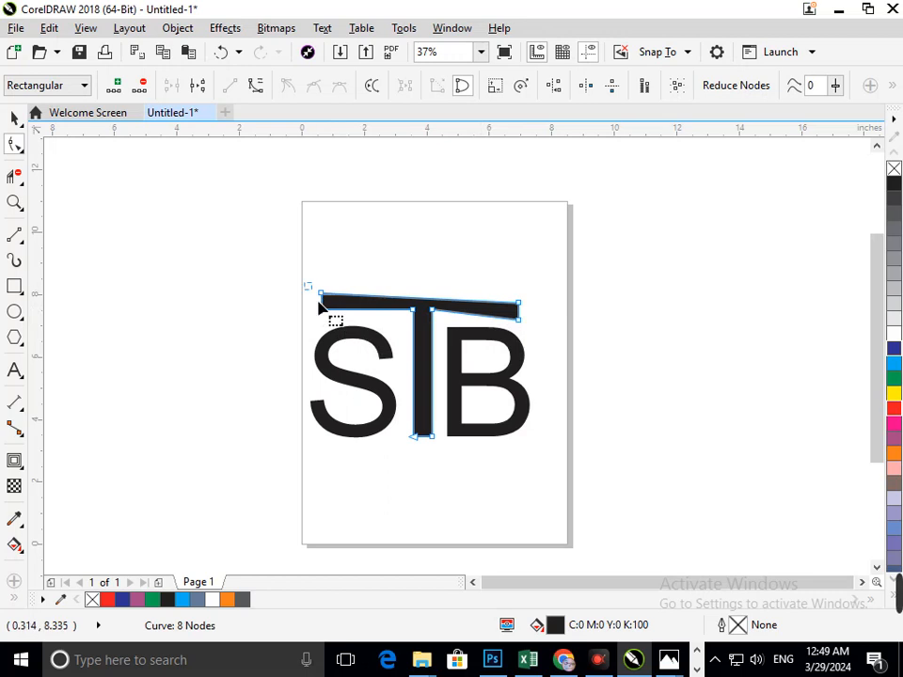
pyautogui.moveTo(322, 311); pyautogui.dragTo(321, 322)
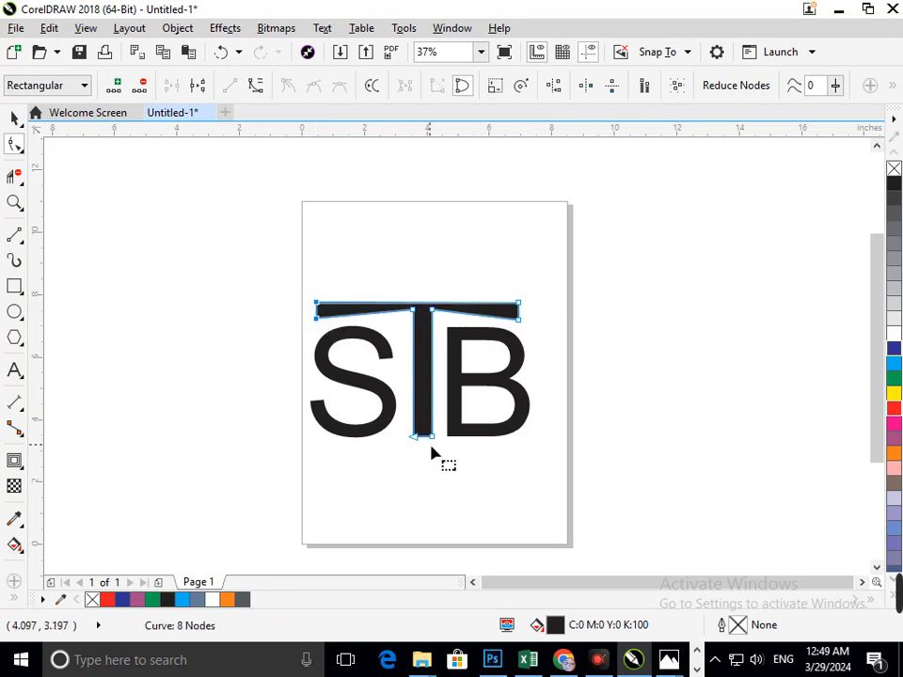
# Step: Lengthen the T's stem below the S and B, and lower the two inner corners under the crossbar
pyautogui.moveTo(432, 454); pyautogui.dragTo(417, 479)
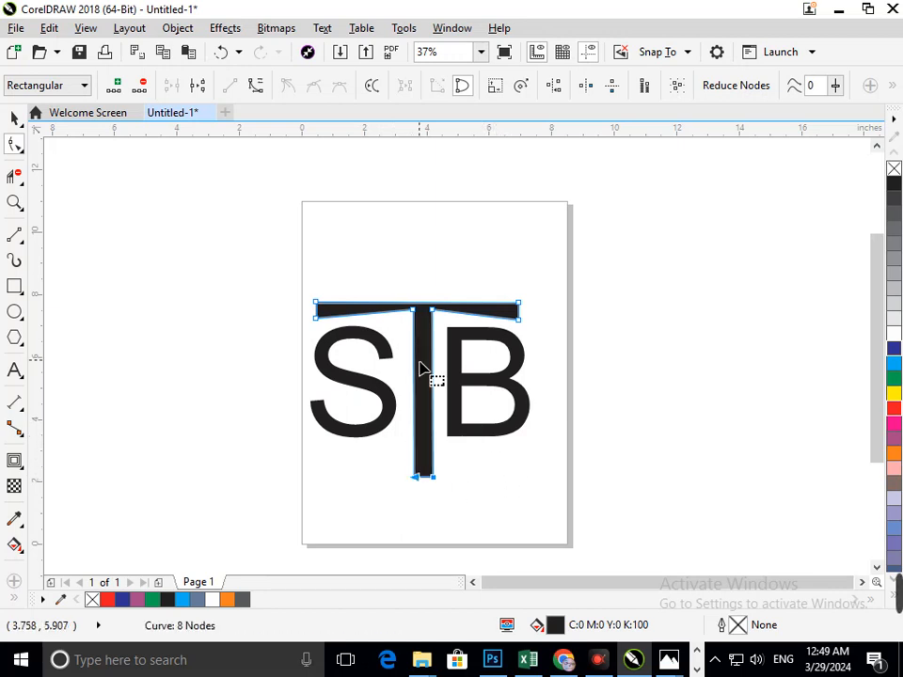
pyautogui.scroll(4, 423, 358)
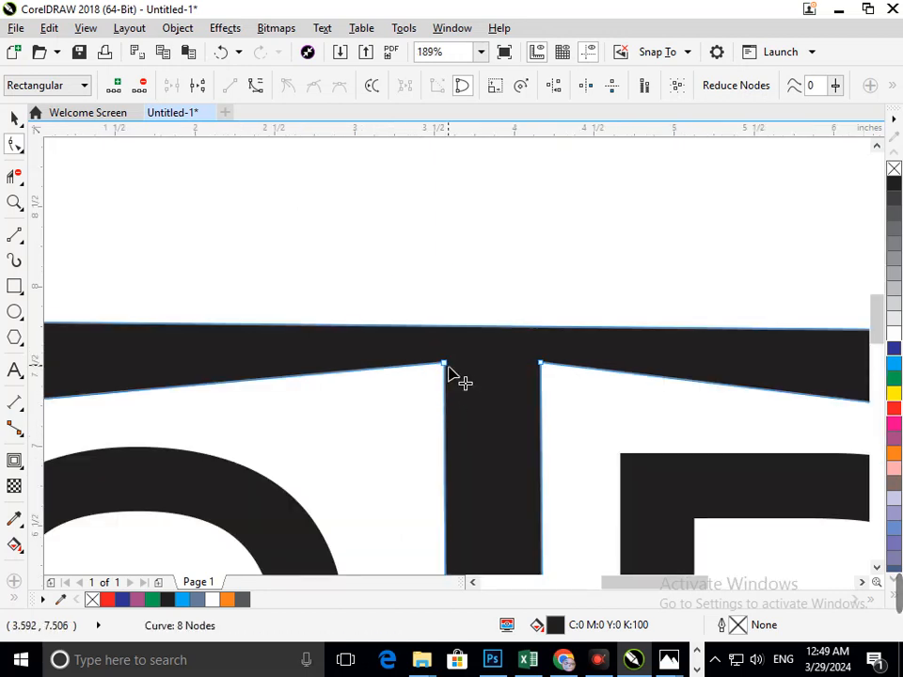
pyautogui.moveTo(449, 370); pyautogui.dragTo(449, 394)
pyautogui.moveTo(544, 375); pyautogui.dragTo(554, 400)
pyautogui.scroll(-4, 523, 451)
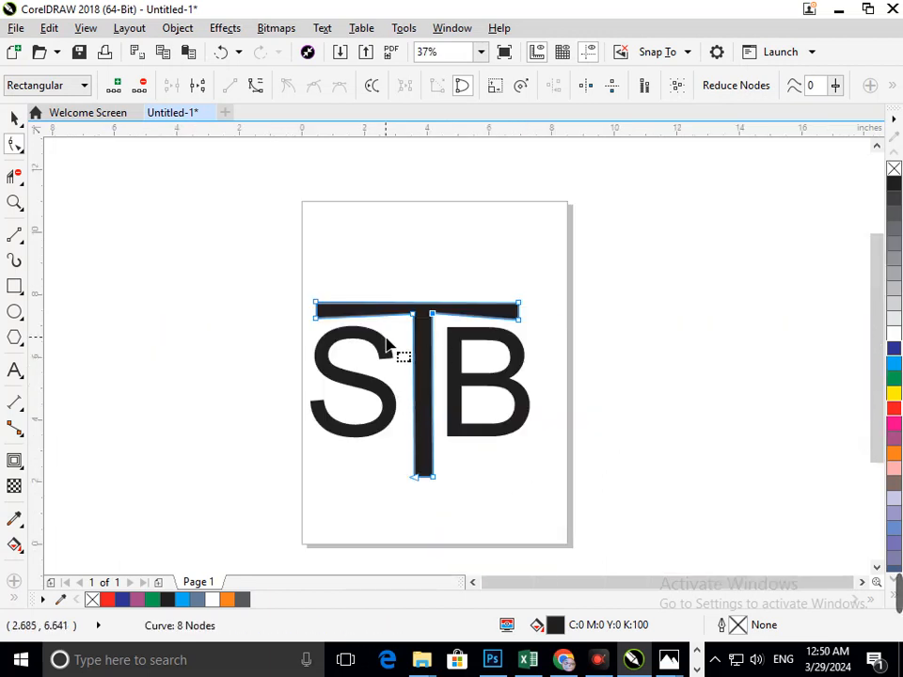
# Step: Lower the bottom outer corners of the T's crossbar on both ends so the arms taper toward the stem
pyautogui.press('F2')
pyautogui.moveTo(268, 273); pyautogui.dragTo(356, 320)
pyautogui.press('F3')
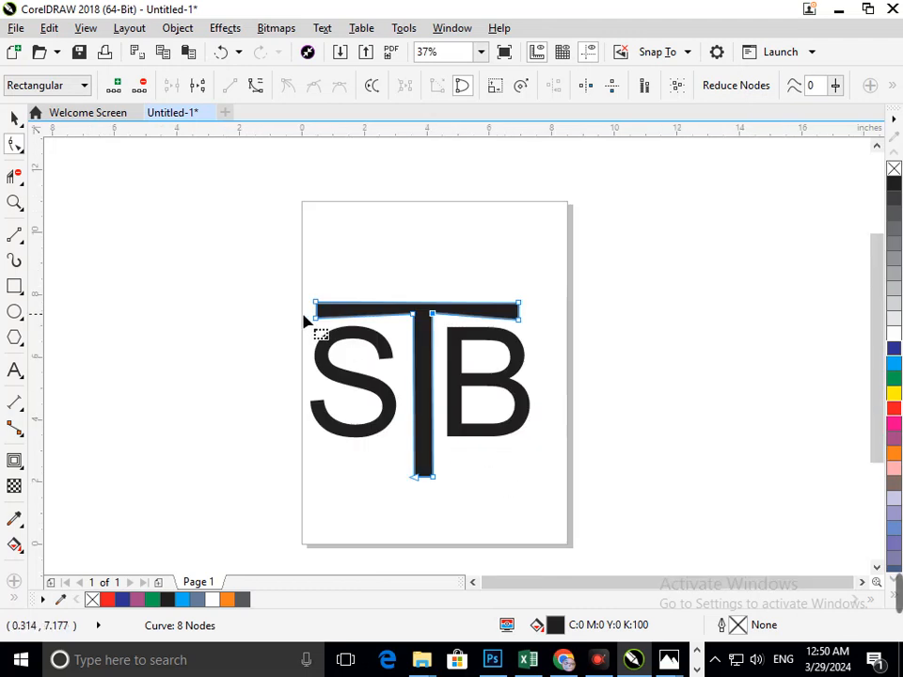
pyautogui.press('F2')
pyautogui.moveTo(283, 275); pyautogui.dragTo(415, 379)
pyautogui.moveTo(329, 325); pyautogui.dragTo(329, 360)
pyautogui.press('F3')
pyautogui.press('F2')
pyautogui.moveTo(448, 288); pyautogui.dragTo(564, 360)
pyautogui.moveTo(496, 316); pyautogui.dragTo(496, 335)
pyautogui.press('F3')
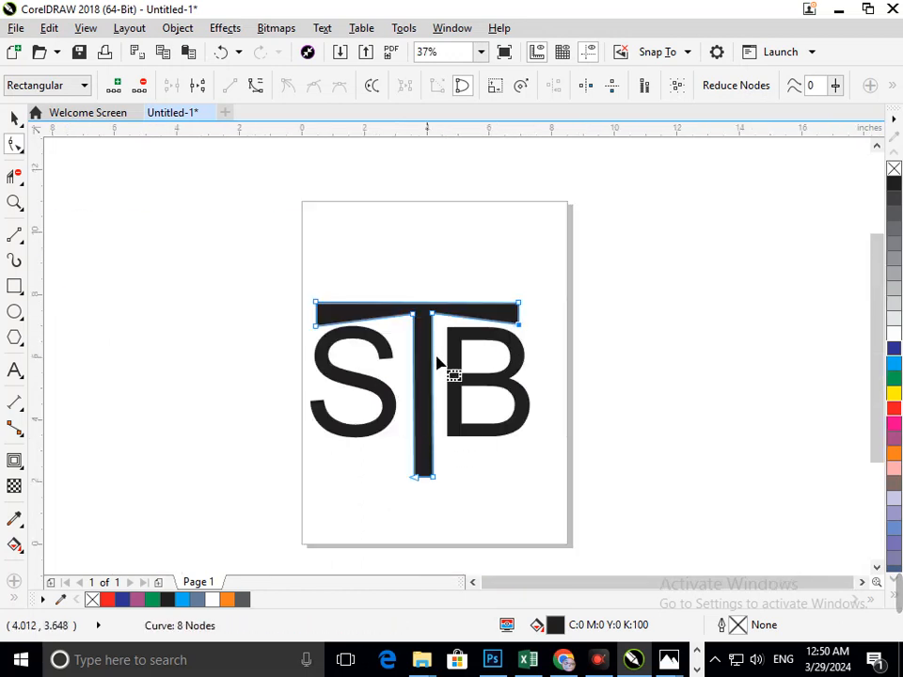
# Step: Raise the two inner corners where the T's crossbar meets the stem, and deselect the letter
pyautogui.moveTo(439, 328); pyautogui.dragTo(404, 359)
pyautogui.moveTo(478, 369); pyautogui.dragTo(478, 340)
pyautogui.press('F3')
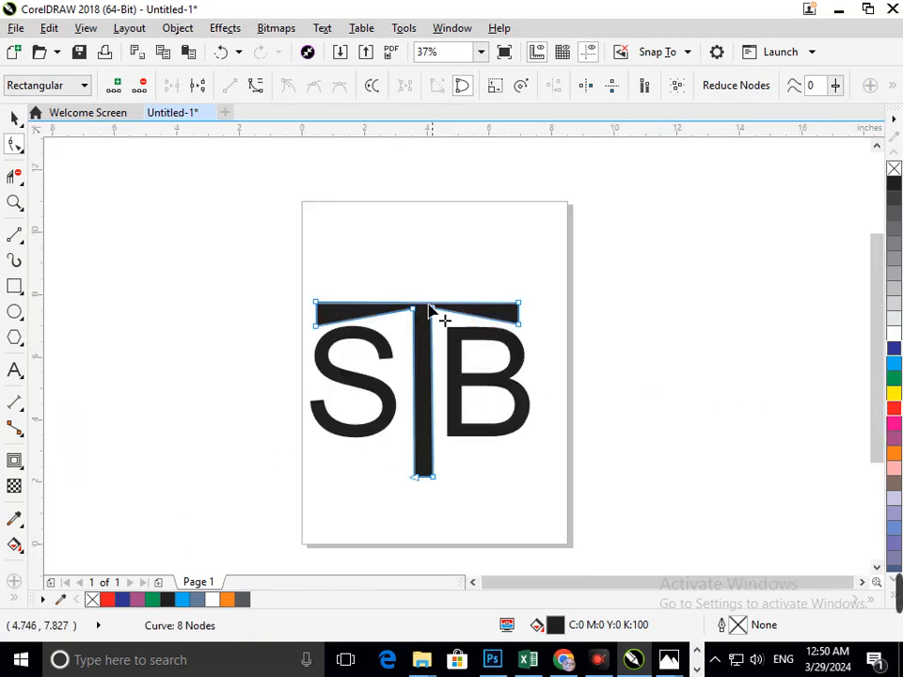
pyautogui.click(15, 118)
pyautogui.click(83, 188)
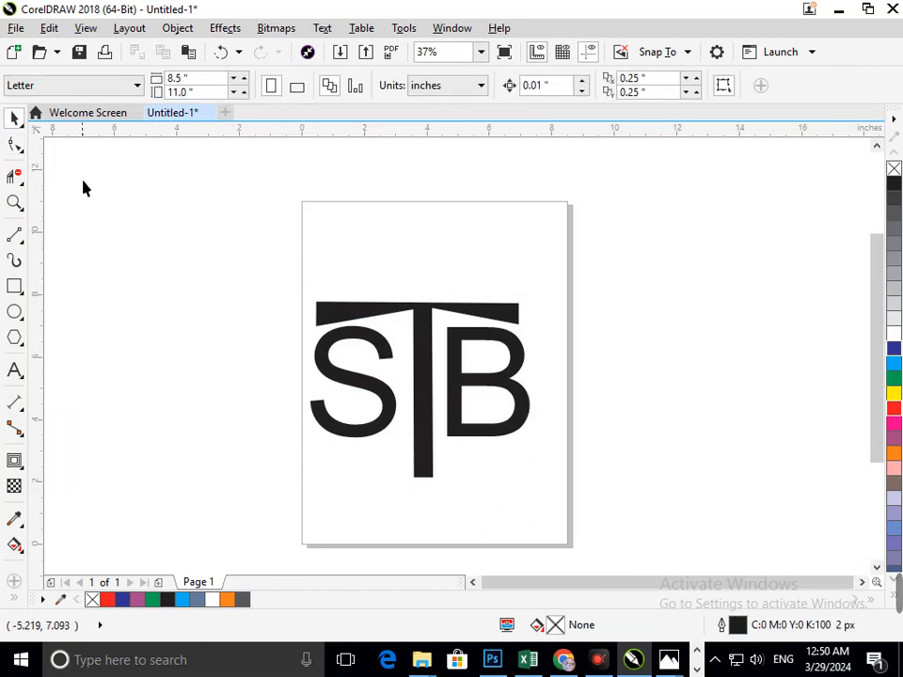
# Step: Spread the two bottom corners of the T's stem outward so the stem flares toward its base
pyautogui.click(16, 145)
pyautogui.click(422, 478)
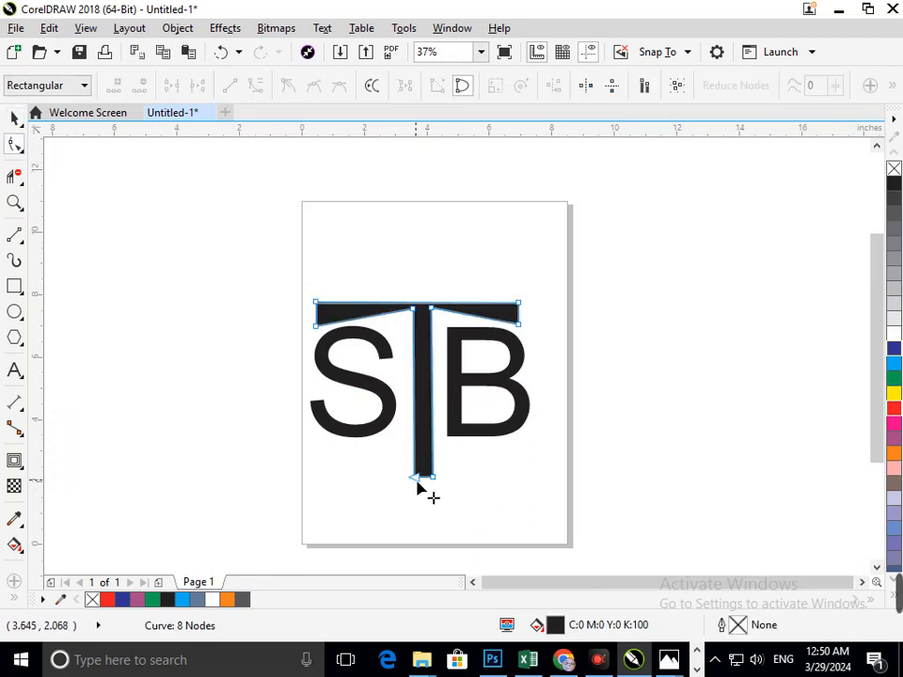
pyautogui.moveTo(418, 486); pyautogui.dragTo(447, 481)
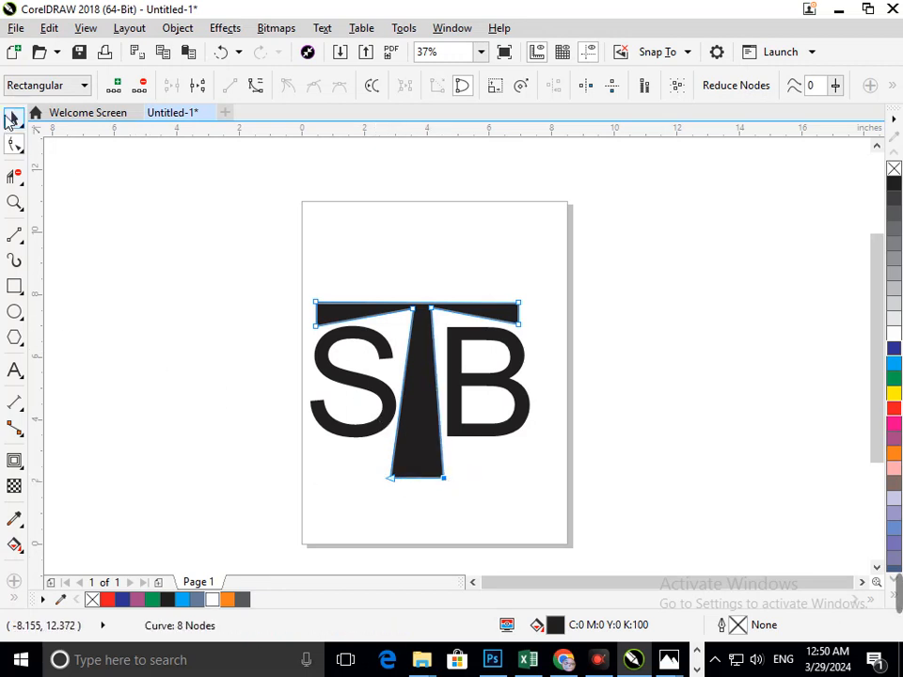
# Step: Fill the T with yellow and give it a dark blue outline
pyautogui.click(11, 117)
pyautogui.click(427, 482)
pyautogui.click(425, 474)
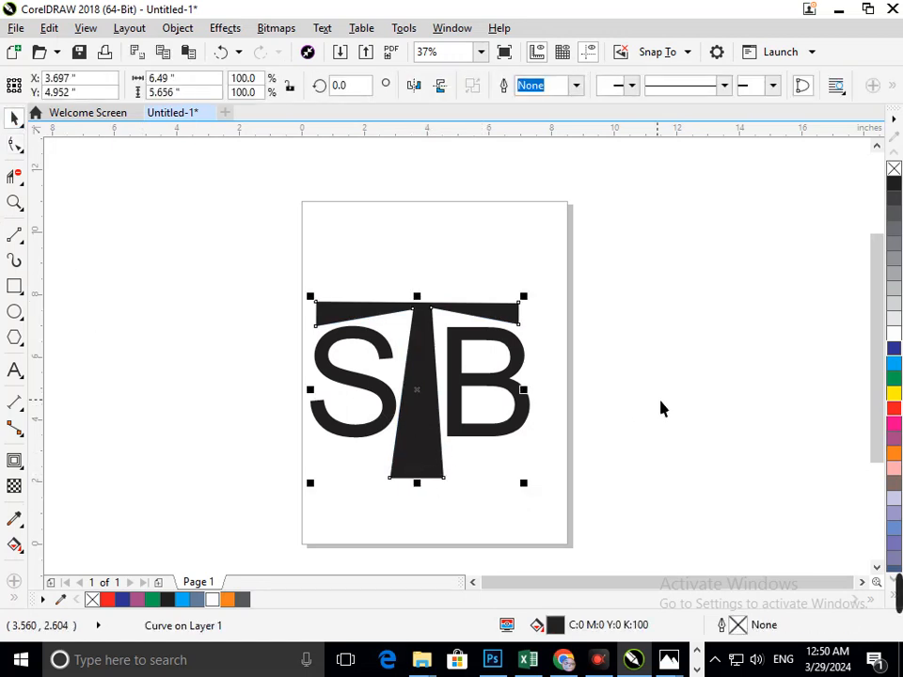
pyautogui.click(897, 395)
pyautogui.click(783, 451)
pyautogui.click(431, 432)
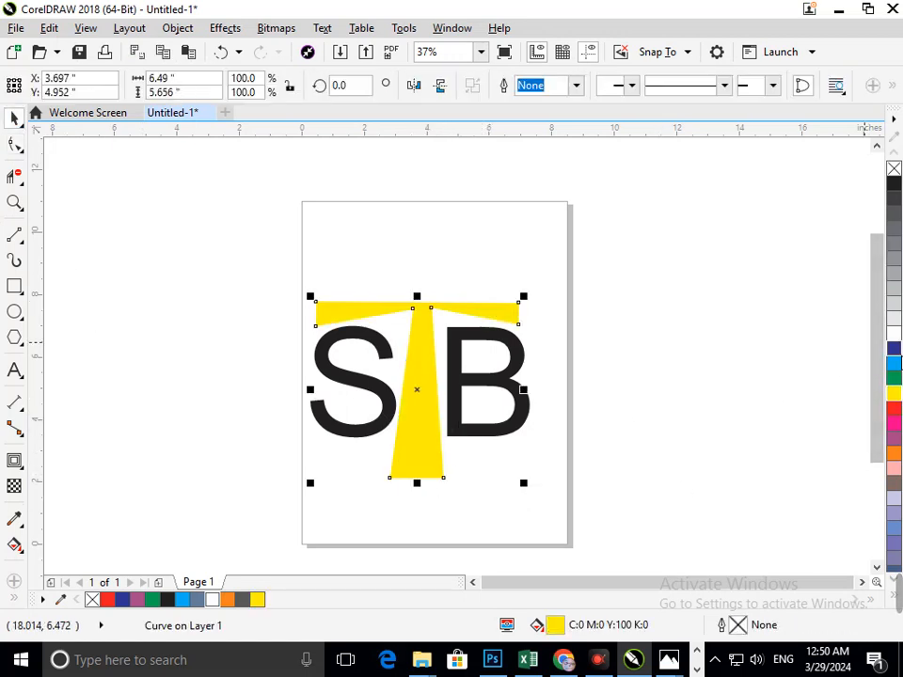
pyautogui.rightClick(894, 350)
pyautogui.click(700, 474)
# Step: Fill the B with green and the S with dark blue
pyautogui.click(488, 436)
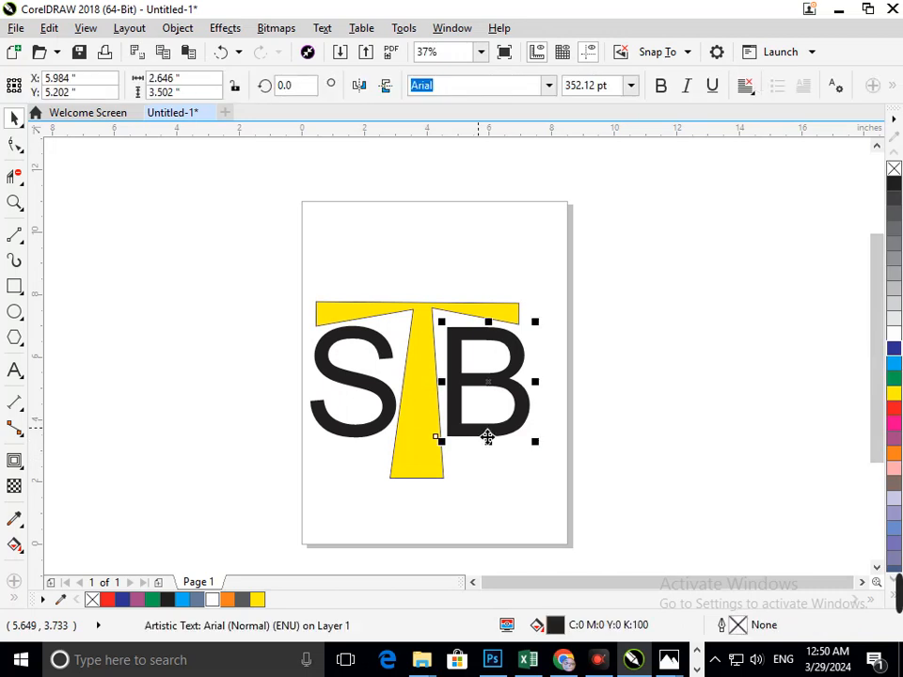
pyautogui.click(894, 380)
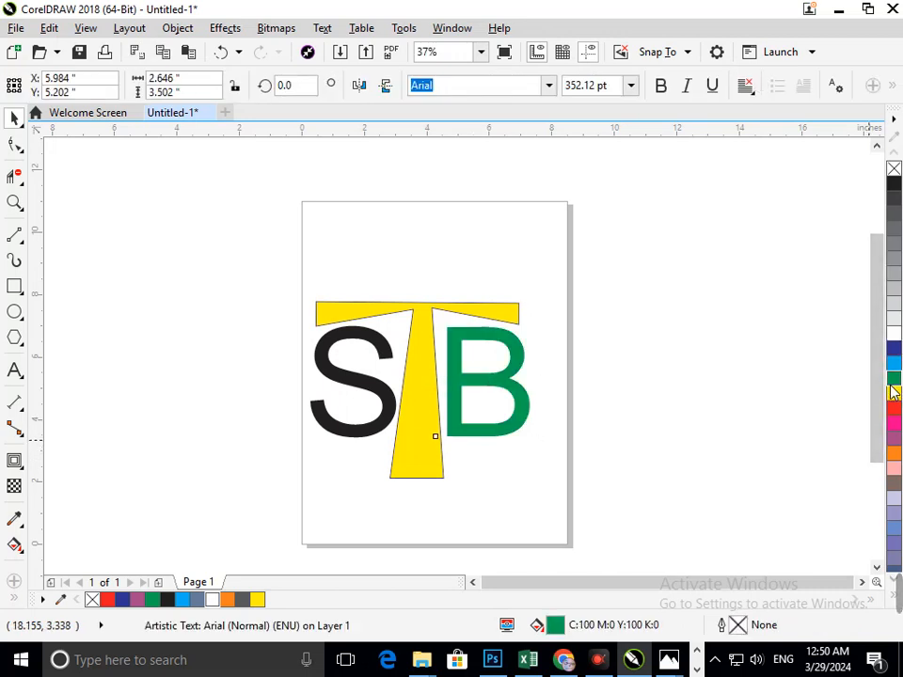
pyautogui.click(775, 448)
pyautogui.click(369, 438)
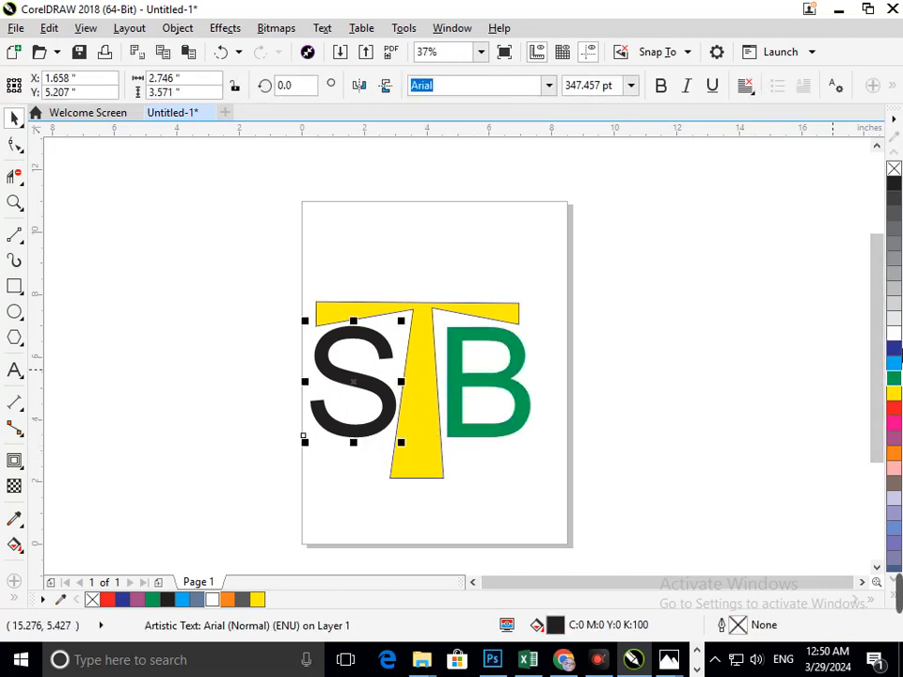
pyautogui.click(894, 349)
pyautogui.click(567, 460)
# Step: Move all three letters together off the page to the empty area far to its upper left
pyautogui.scroll(-5, 422, 386)
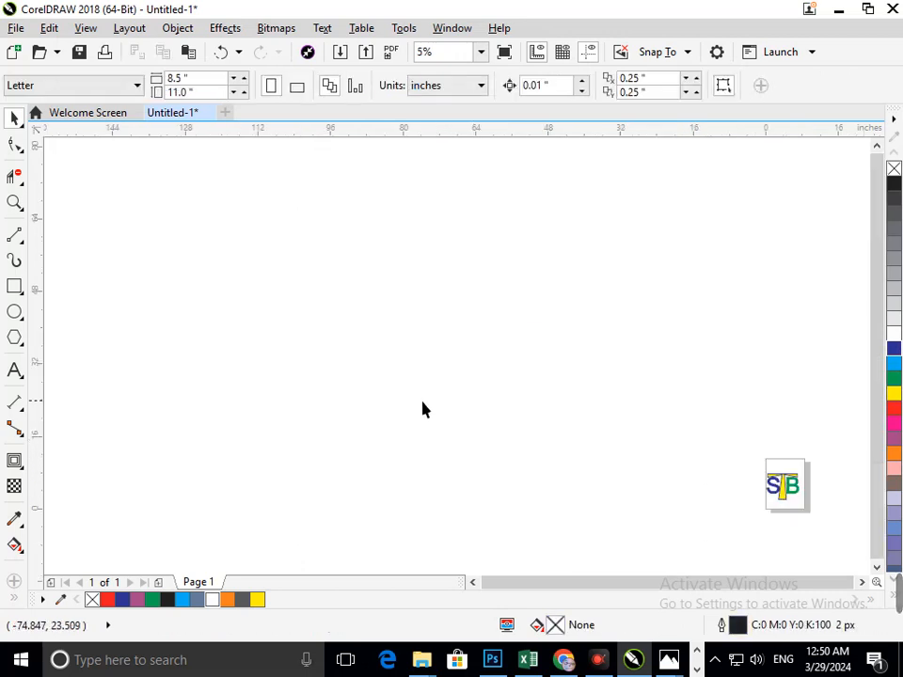
pyautogui.scroll(4, 802, 508)
pyautogui.moveTo(314, 256); pyautogui.dragTo(538, 420)
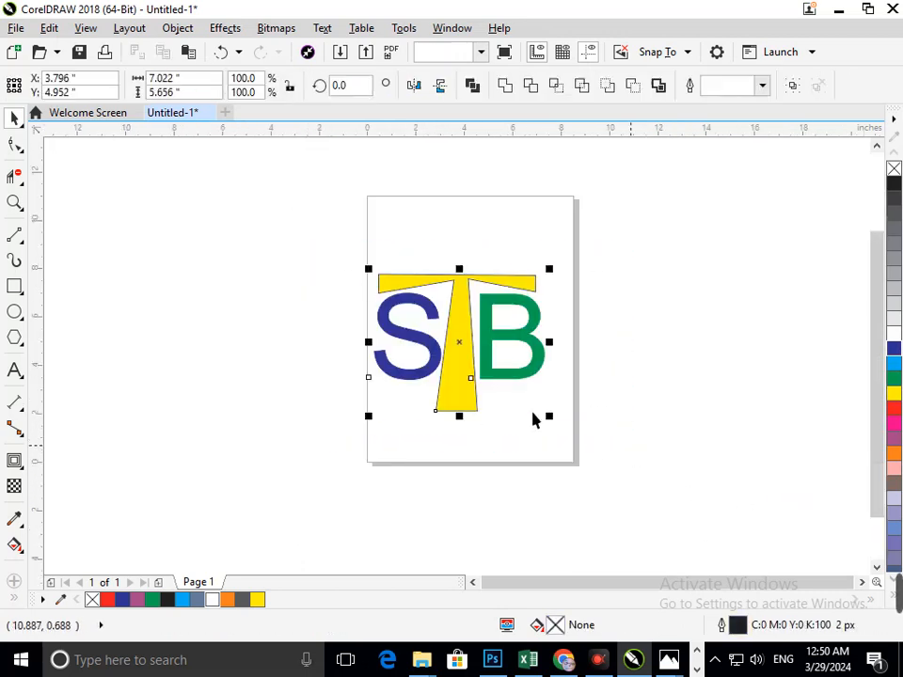
pyautogui.moveTo(467, 383); pyautogui.dragTo(249, 351)
pyautogui.scroll(-4, 510, 326)
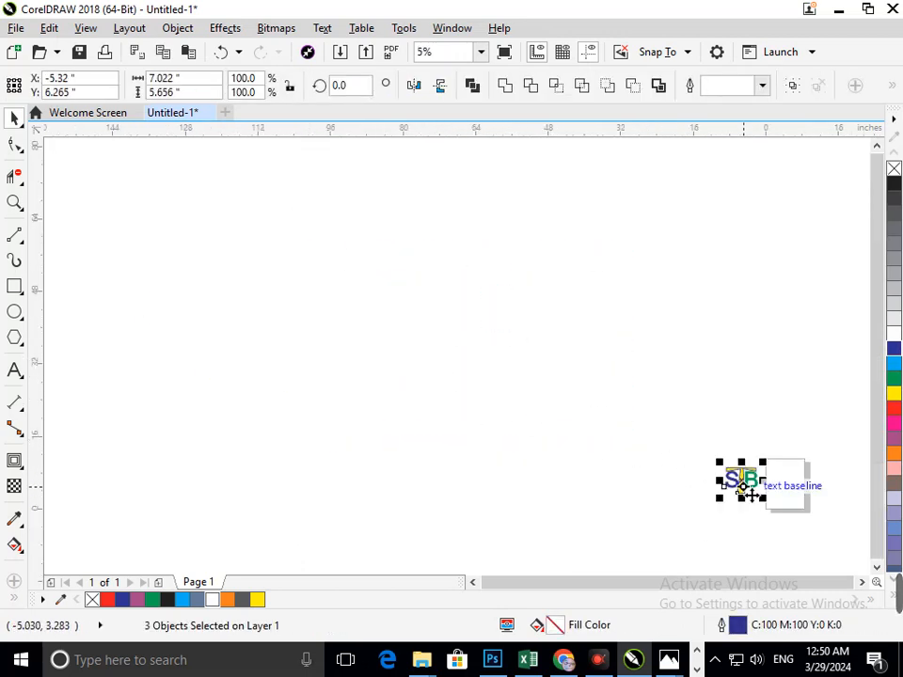
pyautogui.moveTo(746, 483); pyautogui.dragTo(289, 305)
# Step: Duplicate the T with a slight vertical offset and fill the rear, upper copy with green
pyautogui.moveTo(241, 280); pyautogui.dragTo(312, 330)
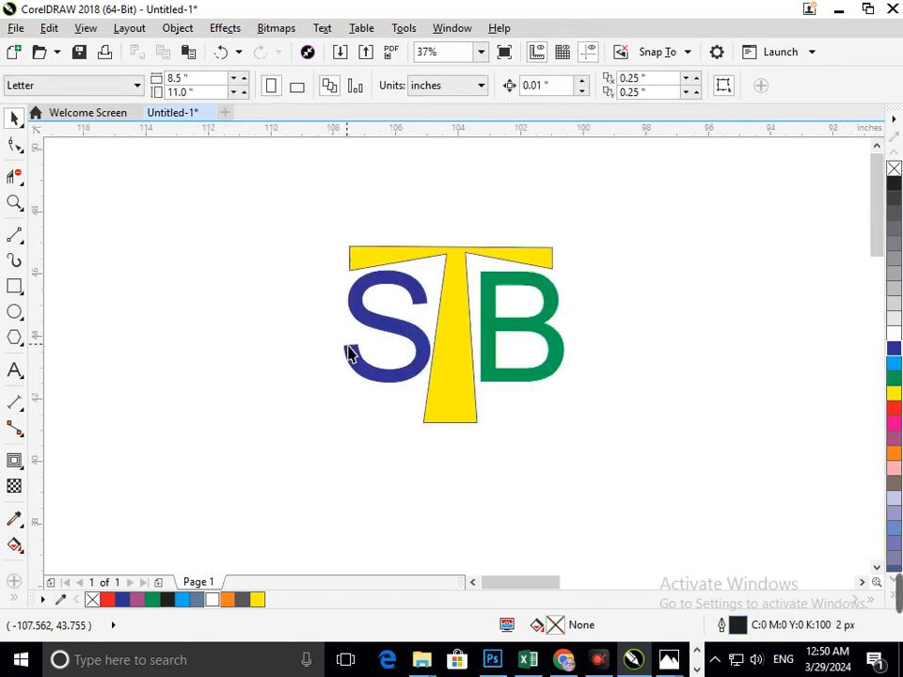
pyautogui.moveTo(305, 220); pyautogui.dragTo(648, 486)
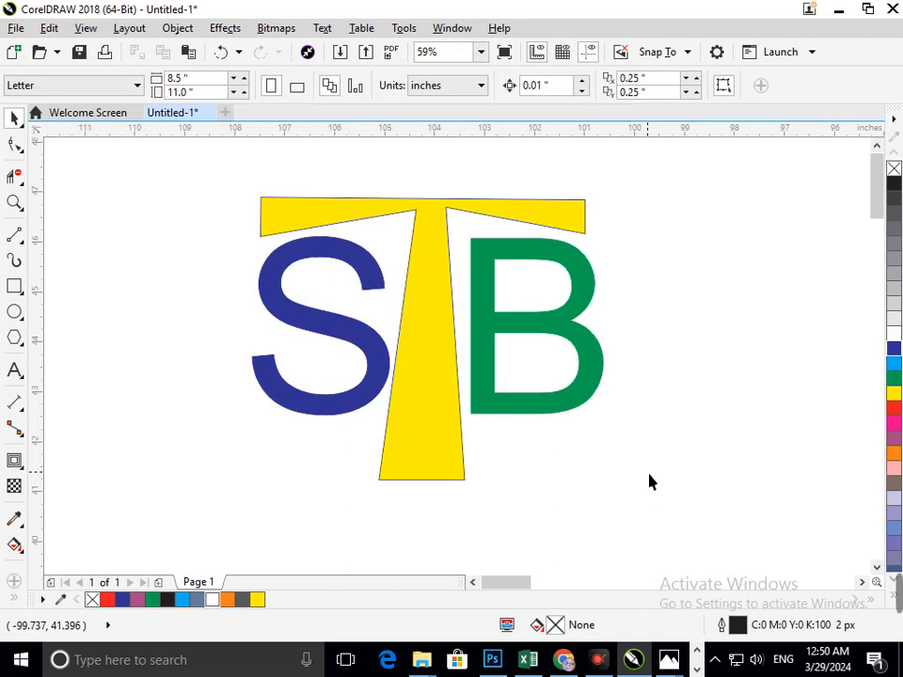
pyautogui.moveTo(446, 464)
pyautogui.mouseDown()
pyautogui.moveTo(433, 464)
pyautogui.moveTo(441, 461)
pyautogui.mouseUp()
pyautogui.moveTo(738, 431); pyautogui.dragTo(689, 400)
pyautogui.moveTo(446, 181); pyautogui.dragTo(395, 181)
pyautogui.hotkey('ctrl', 'z')
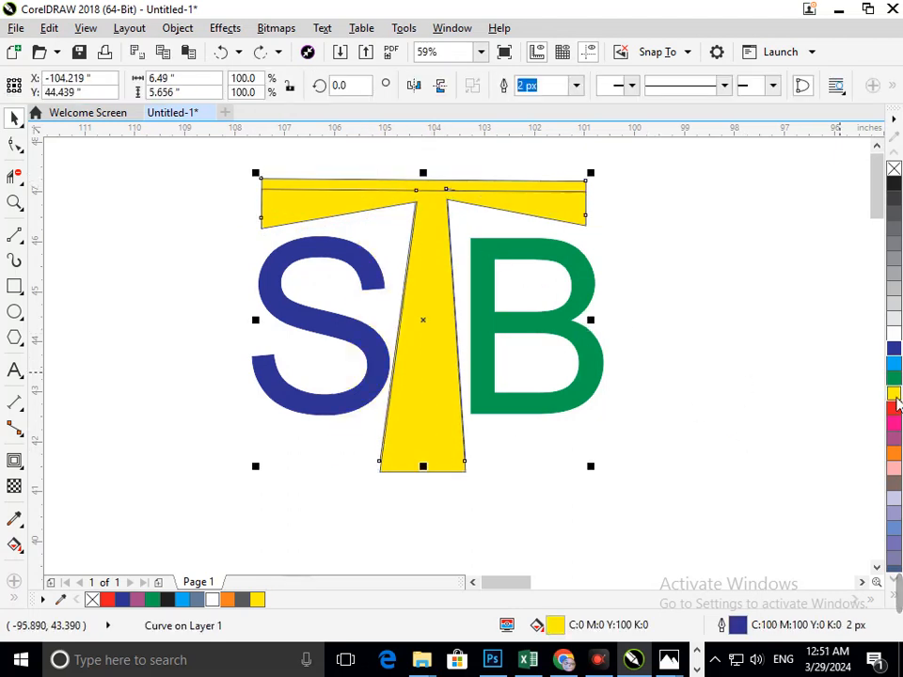
pyautogui.click(895, 378)
pyautogui.click(598, 419)
pyautogui.scroll(-2, 483, 397)
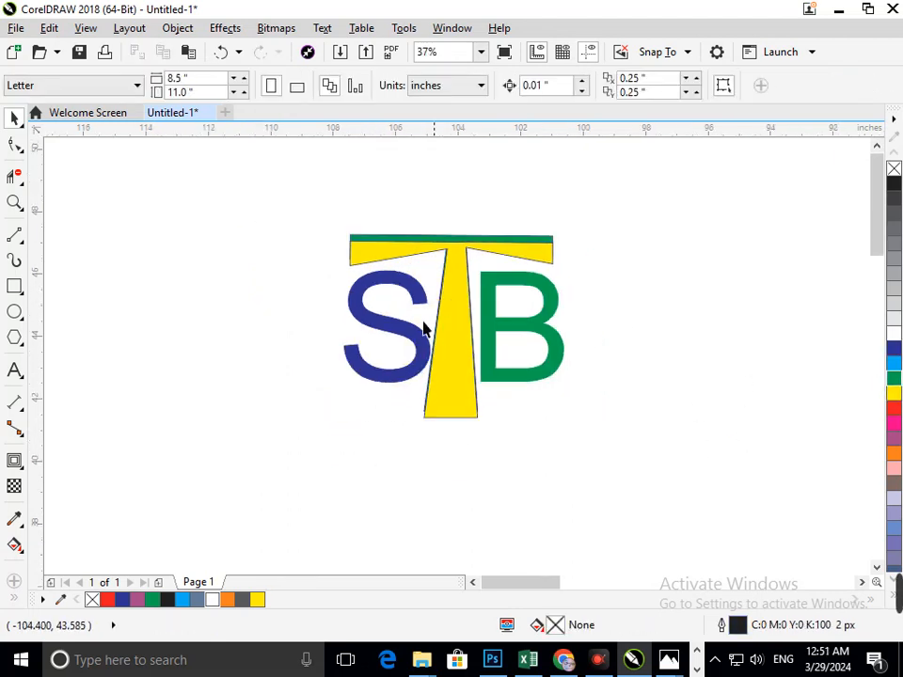
# Step: Scale the dark blue S down slightly and proportionally about its centre
pyautogui.scroll(2, 461, 301)
pyautogui.scroll(-2, 477, 423)
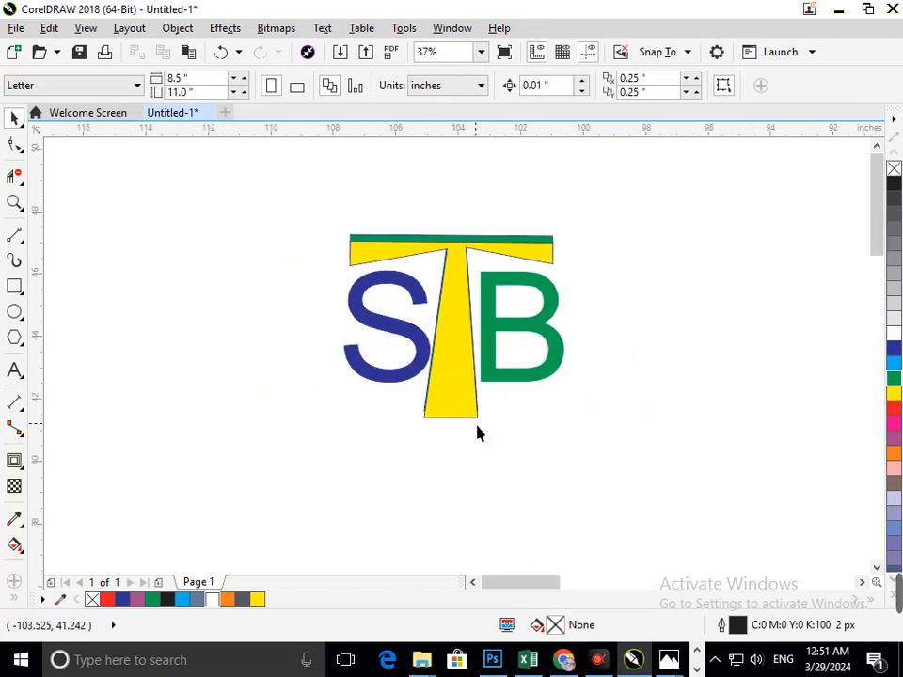
pyautogui.click(378, 383)
pyautogui.moveTo(343, 390); pyautogui.dragTo(350, 405)
pyautogui.click(397, 465)
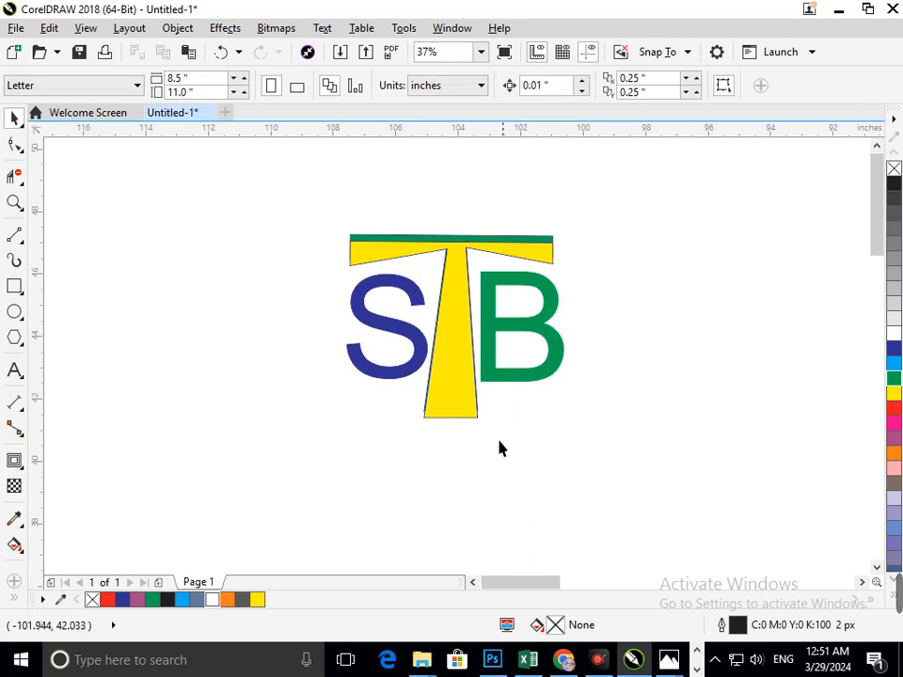
# Step: Move the green rear T down and to the left, placing its centre at about X -104.502, Y 44.251 inches
pyautogui.scroll(-7, 243, 304)
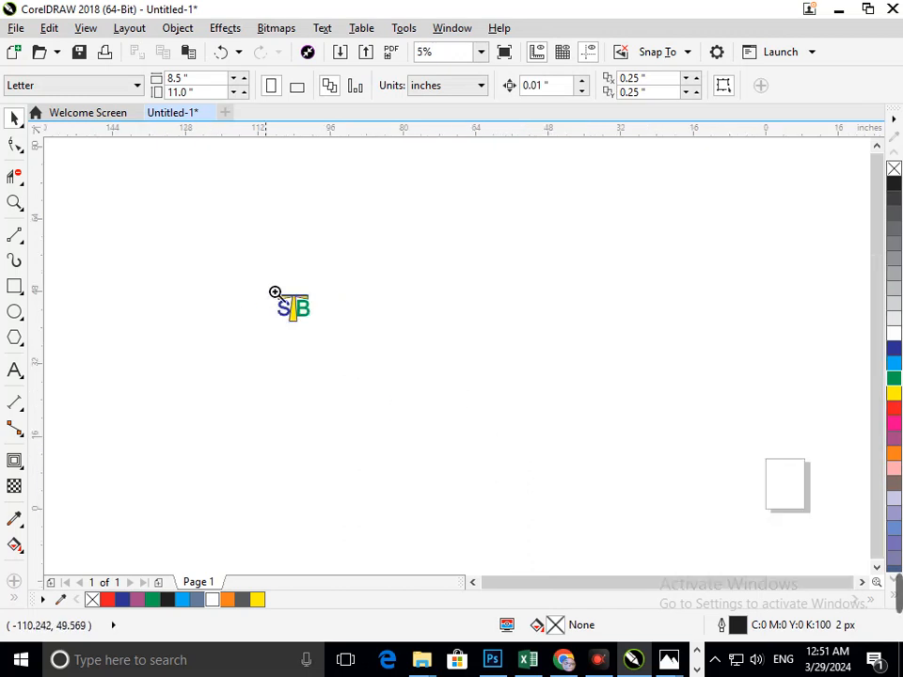
pyautogui.moveTo(341, 351); pyautogui.dragTo(338, 349)
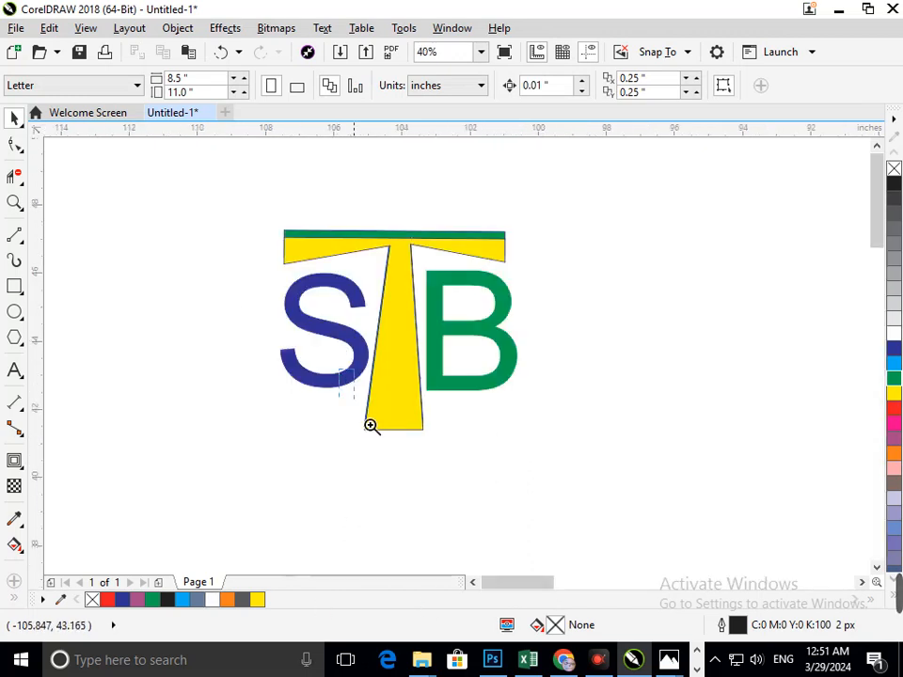
pyautogui.moveTo(371, 426); pyautogui.dragTo(395, 452)
pyautogui.click(454, 424)
pyautogui.moveTo(452, 423); pyautogui.dragTo(393, 474)
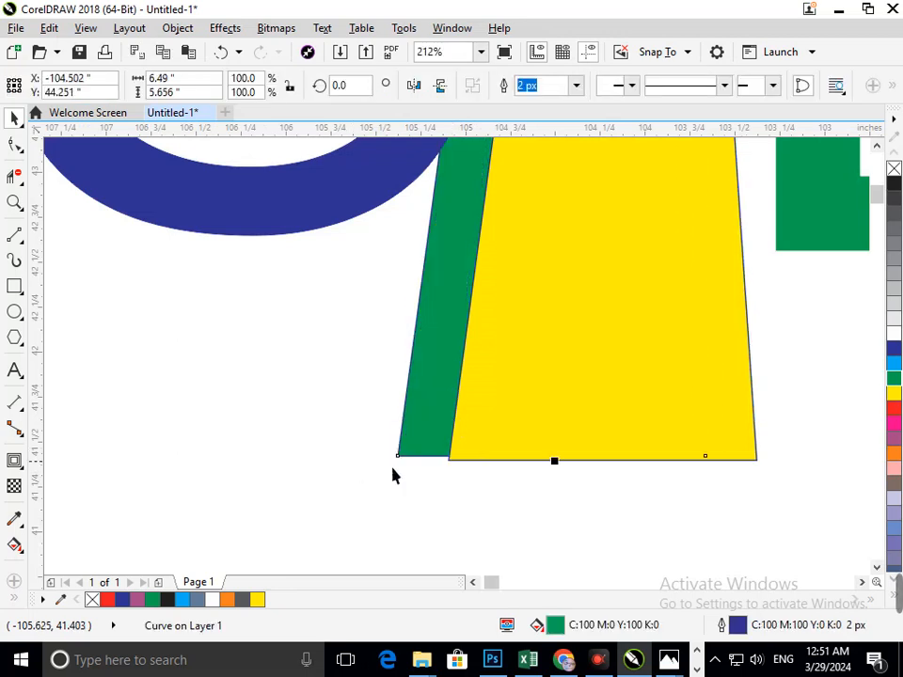
pyautogui.press('F3')
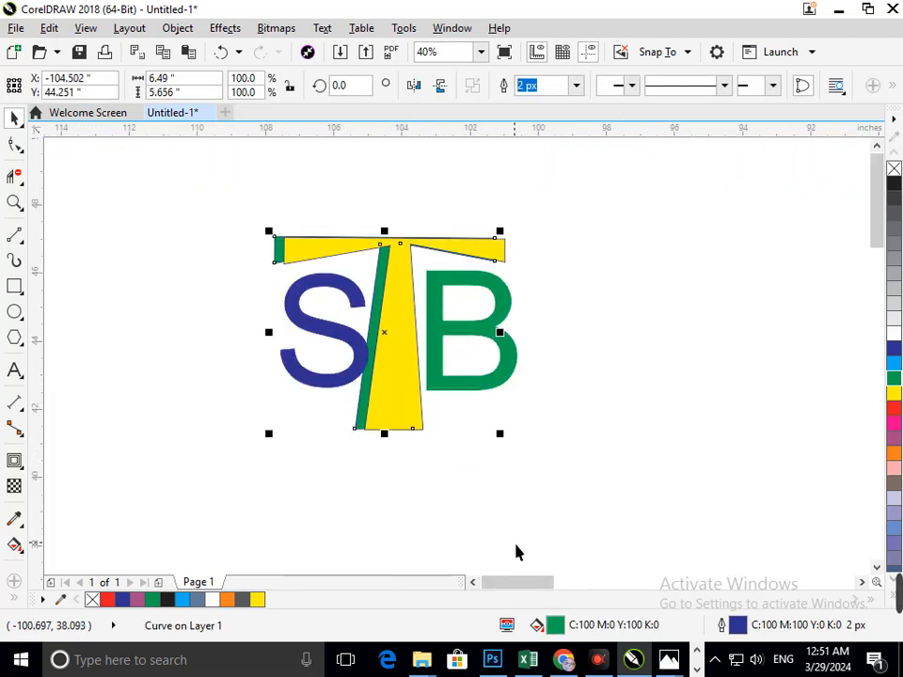
# Step: Nudge the green rear T right behind the yellow T, to about X -104.192, Y 44.261 inches
pyautogui.click(516, 552)
pyautogui.press('Right')
pyautogui.press('Right')
pyautogui.press('Right')
pyautogui.press('Right')
pyautogui.press('Right')
pyautogui.press('Right')
pyautogui.press('Right')
pyautogui.press('Right')
pyautogui.press('Right')
pyautogui.press('Right')
pyautogui.press('Right')
pyautogui.press('Right')
pyautogui.press('Right')
pyautogui.press('Right')
pyautogui.press('Right')
pyautogui.press('Right')
pyautogui.press('Right')
pyautogui.press('Right')
pyautogui.press('Right')
pyautogui.press('Right')
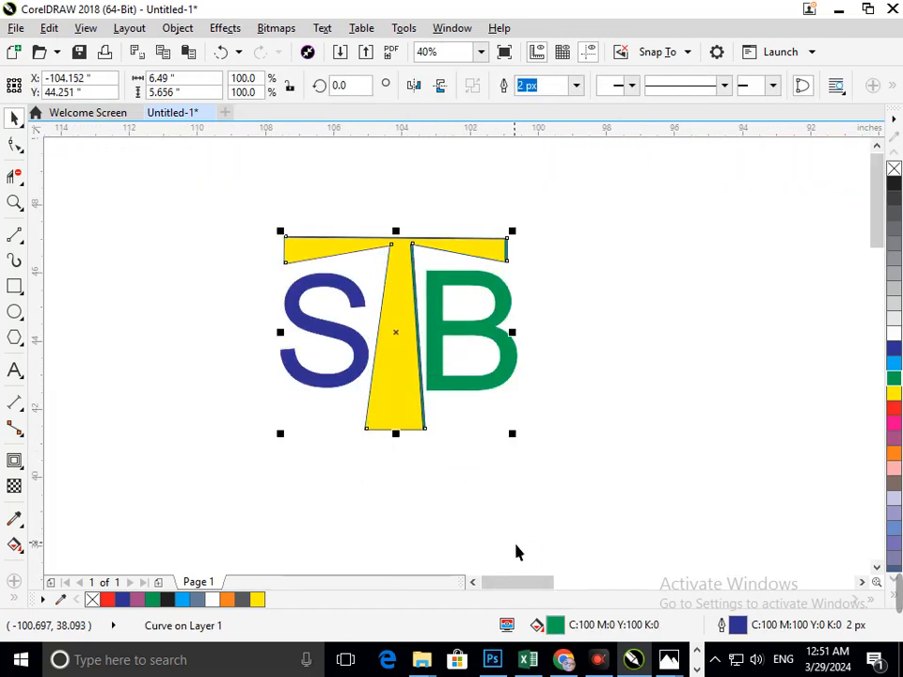
pyautogui.press('Left')
pyautogui.press('Left')
pyautogui.press('Left')
pyautogui.press('Up')
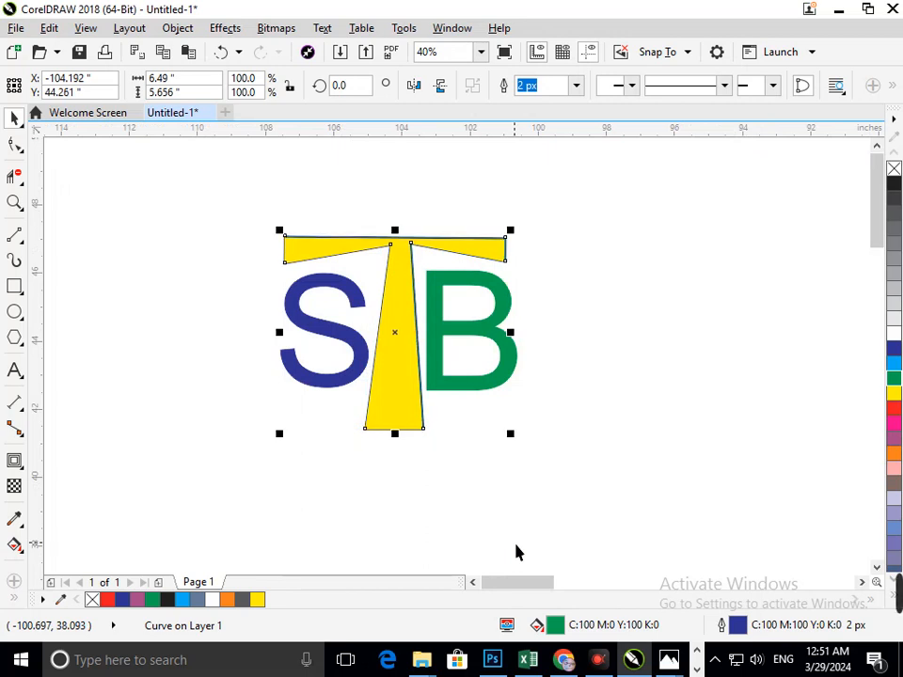
# Step: Nudge the green rear T up to Y 44.451 inches, leaving a green strip above the yellow crossbar
pyautogui.click(516, 553)
pyautogui.press('Up')
pyautogui.press('Up')
pyautogui.press('Up')
pyautogui.press('Up')
pyautogui.press('Up')
pyautogui.press('Up')
pyautogui.press('Up')
pyautogui.press('Up')
pyautogui.press('Up')
pyautogui.press('Up')
pyautogui.press('Up')
pyautogui.press('Up')
pyautogui.press('Up')
pyautogui.press('Up')
pyautogui.press('Up')
pyautogui.press('Up')
pyautogui.press('Up')
pyautogui.press('Up')
pyautogui.press('Up')
pyautogui.press('Up')
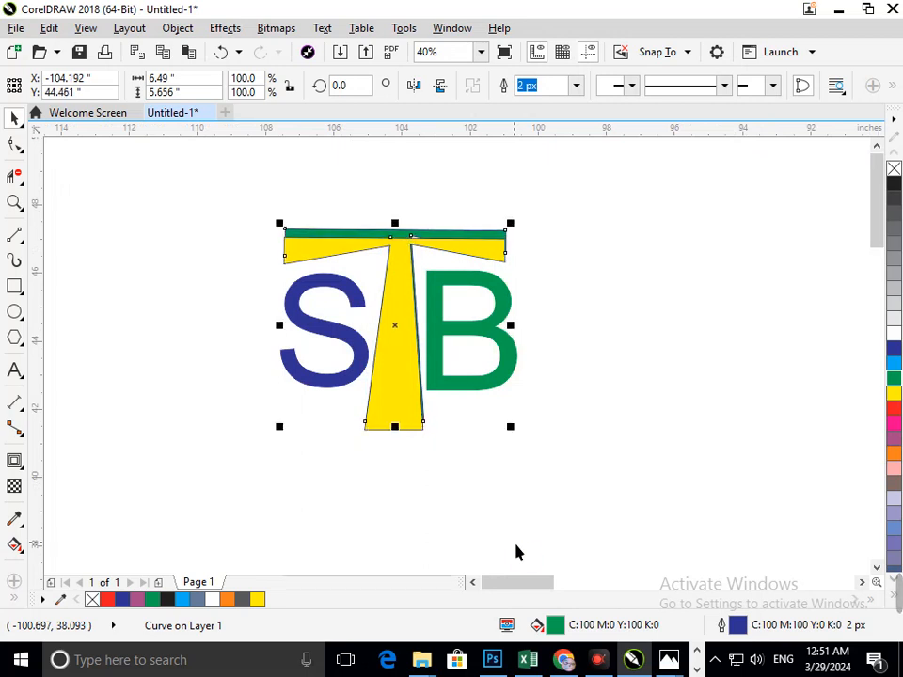
pyautogui.press('Down')
pyautogui.click(527, 548)
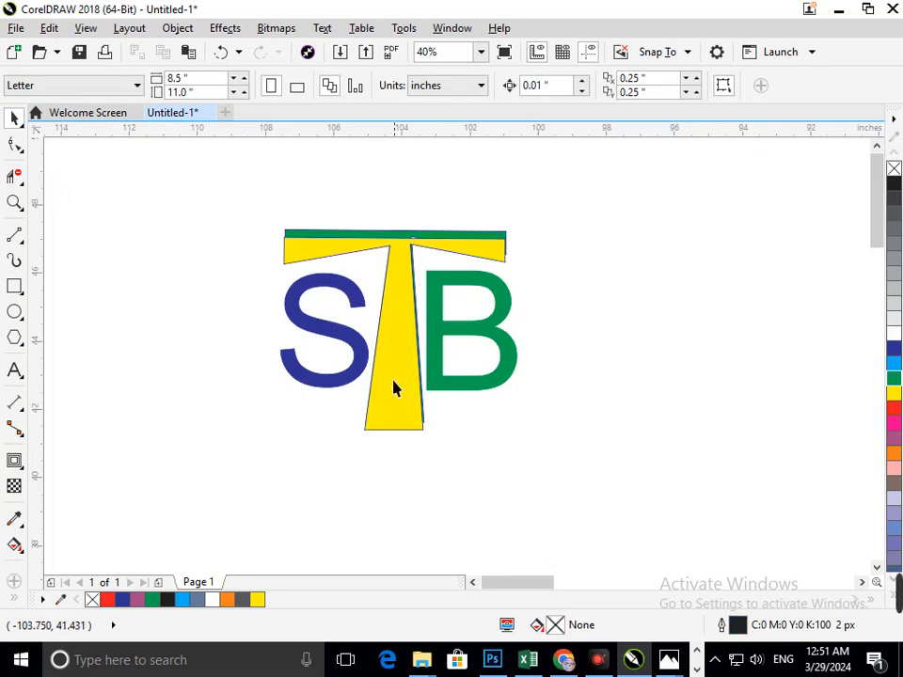
# Step: Nudge the green rear T left to X -104.242 inches, hiding it behind the right edge of the yellow stem
pyautogui.scroll(5, 443, 424)
pyautogui.click(451, 489)
pyautogui.press('Left')
pyautogui.press('Left')
pyautogui.press('Left')
pyautogui.press('Left')
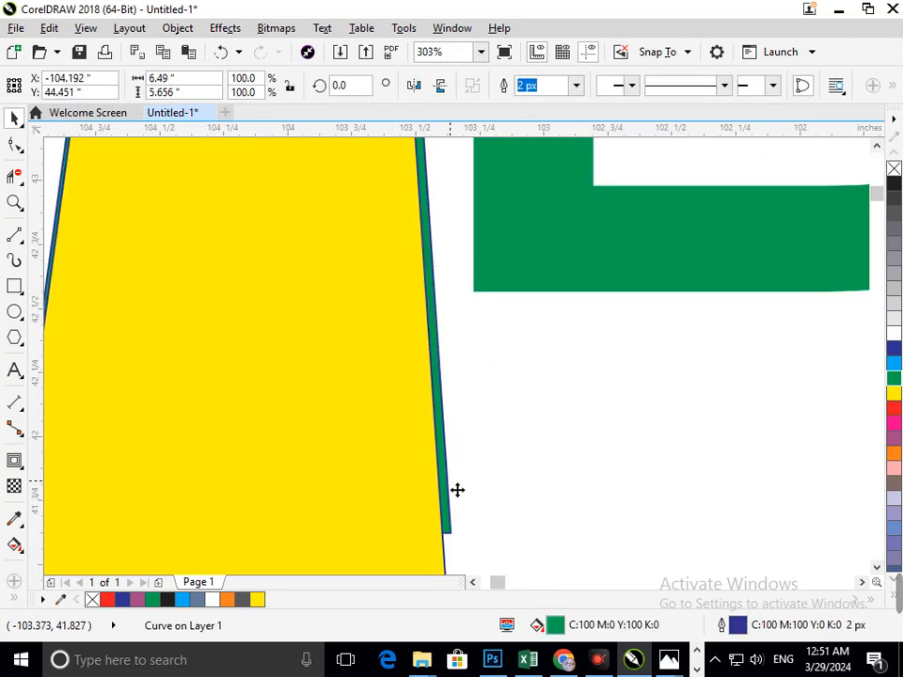
pyautogui.press('Left')
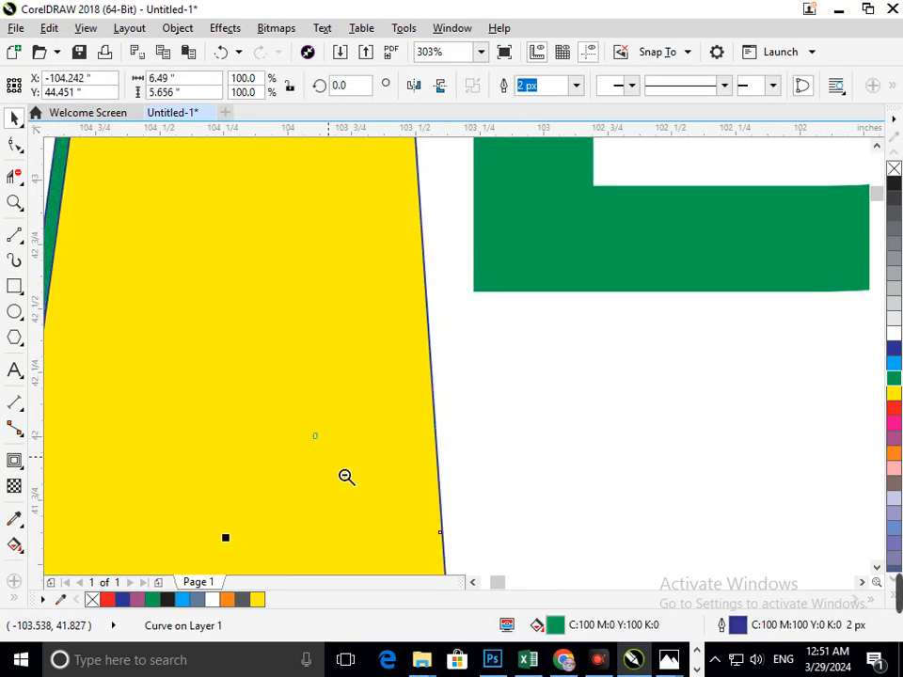
pyautogui.scroll(-5, 346, 477)
pyautogui.press('Tab')
pyautogui.scroll(5, 327, 405)
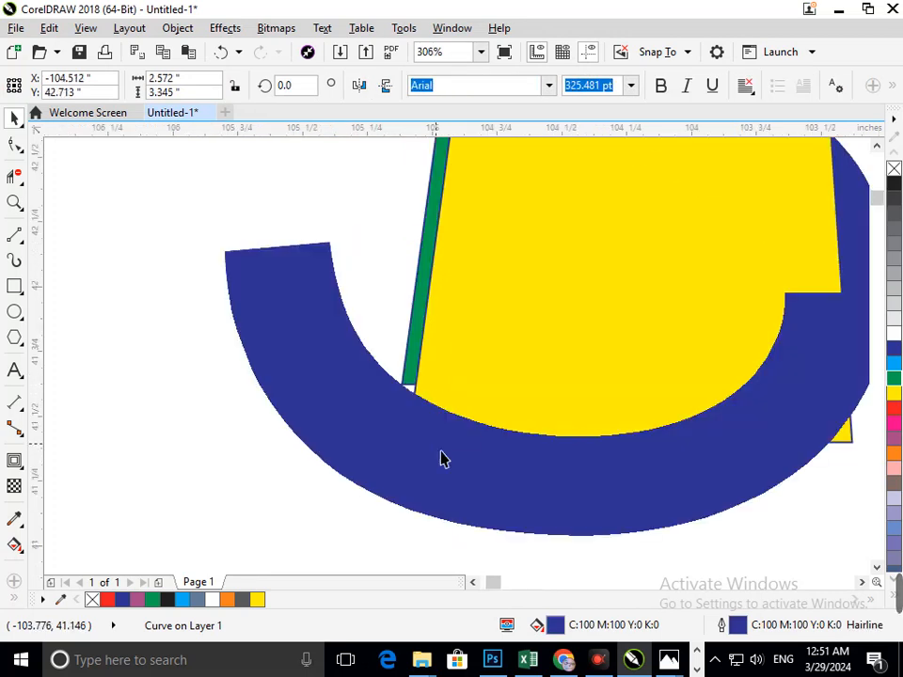
pyautogui.press('Escape')
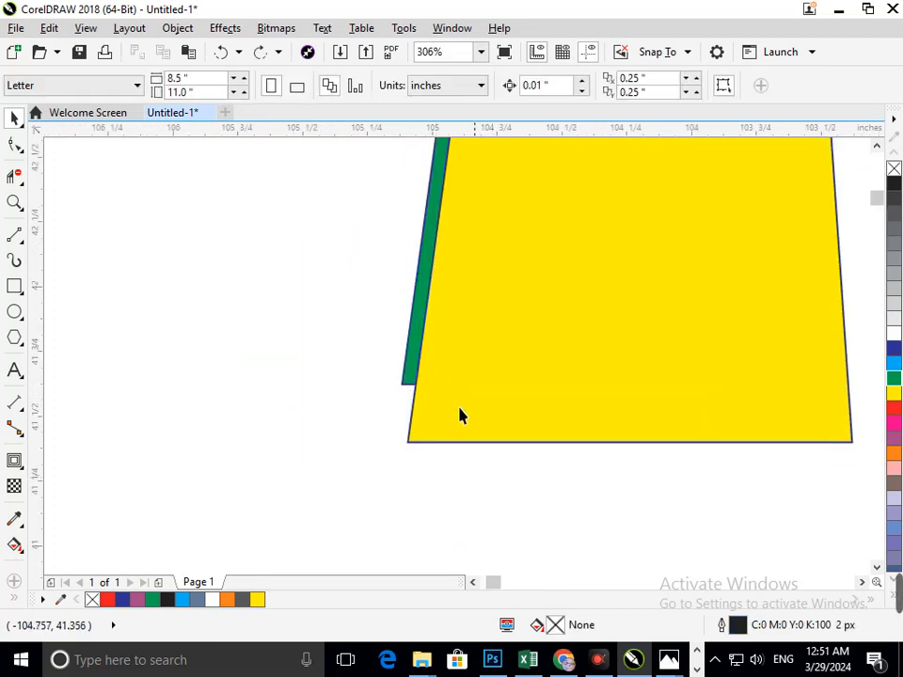
# Step: Reshape the green rear T by moving its stem's bottom-left corner node inward to the edge of the yellow stem
pyautogui.scroll(-5, 462, 415)
pyautogui.scroll(6, 343, 414)
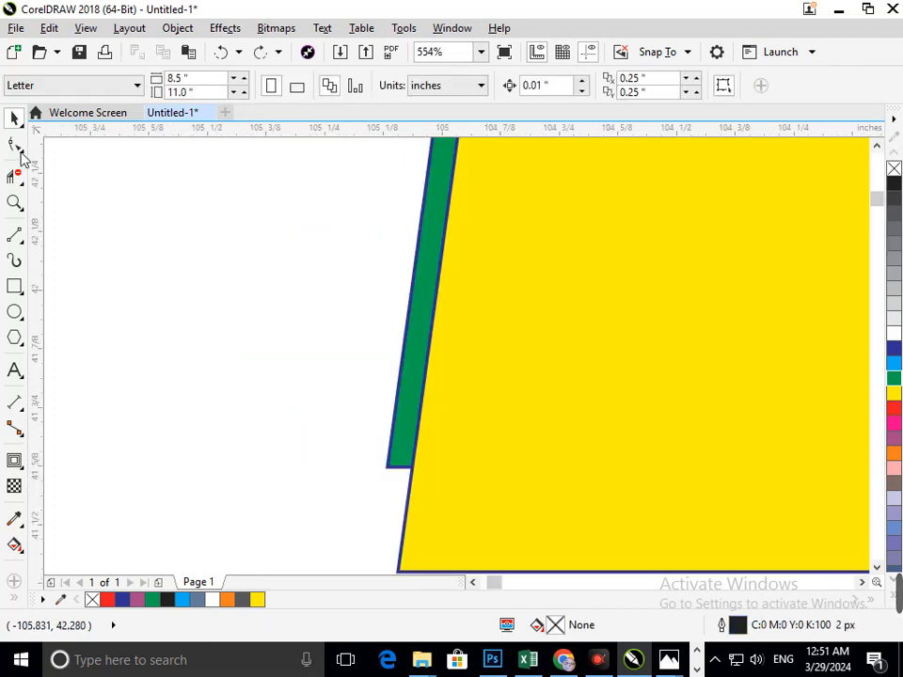
pyautogui.click(16, 146)
pyautogui.click(393, 463)
pyautogui.moveTo(393, 462); pyautogui.dragTo(412, 467)
pyautogui.scroll(-6, 465, 436)
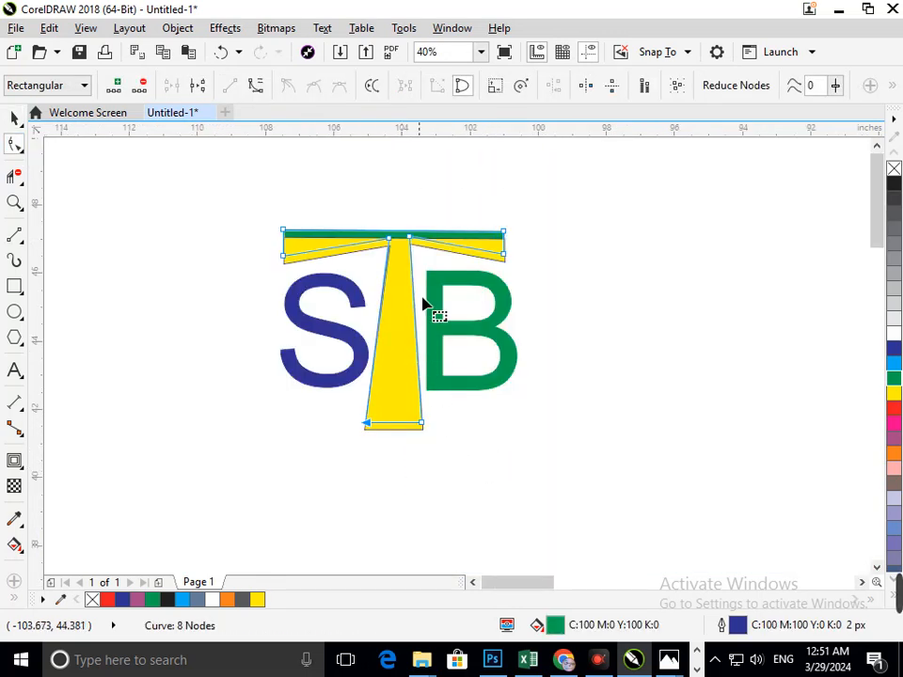
pyautogui.click(14, 119)
pyautogui.click(368, 565)
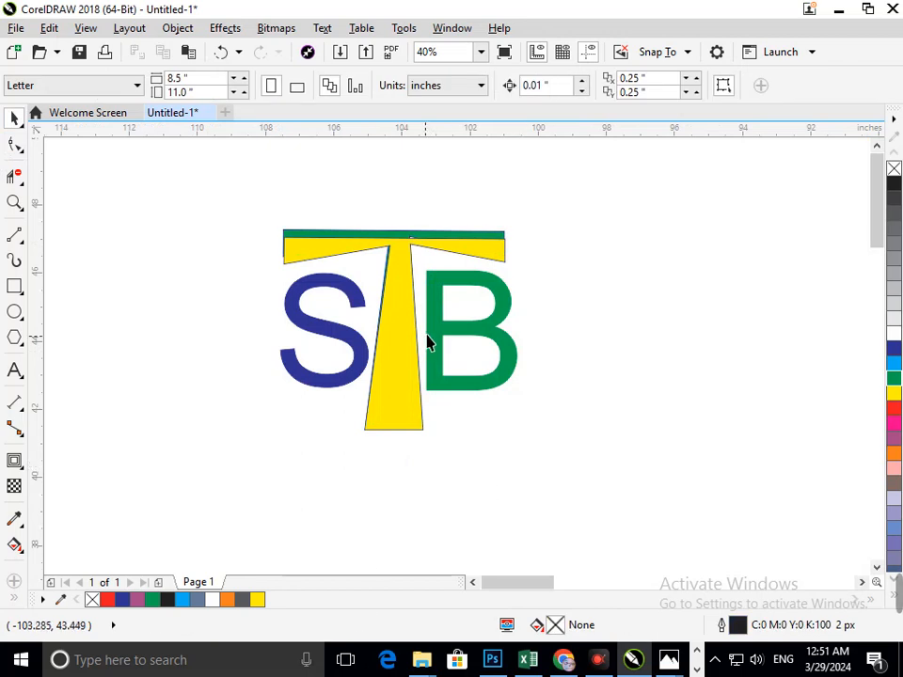
# Step: Move the green rear T's left inner corner node, where stem meets crossbar, onto the upper edge of the yellow crossbar
pyautogui.scroll(4, 402, 273)
pyautogui.scroll(-4, 334, 291)
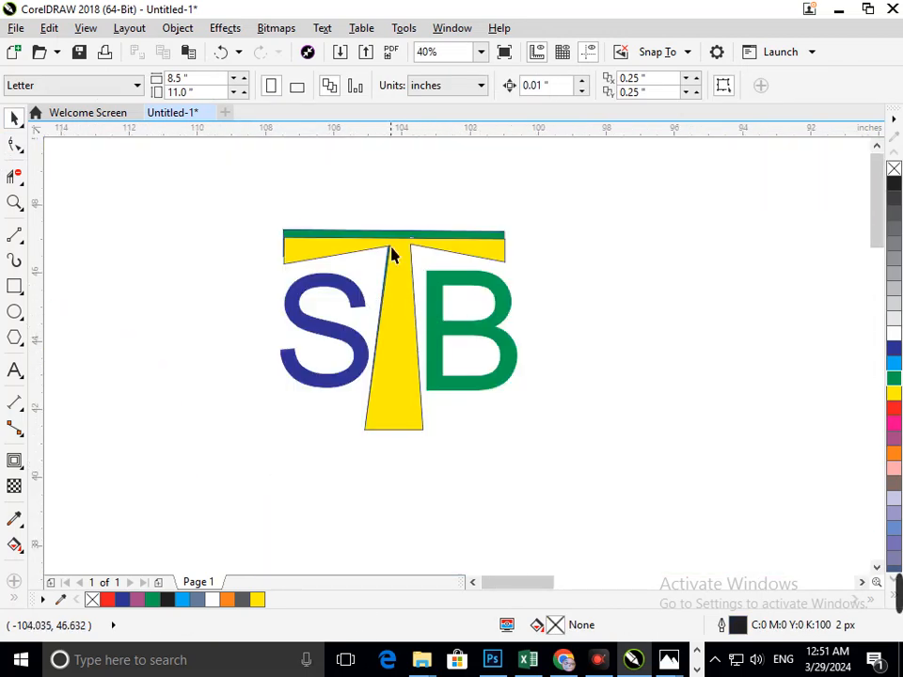
pyautogui.scroll(6, 389, 253)
pyautogui.click(14, 143)
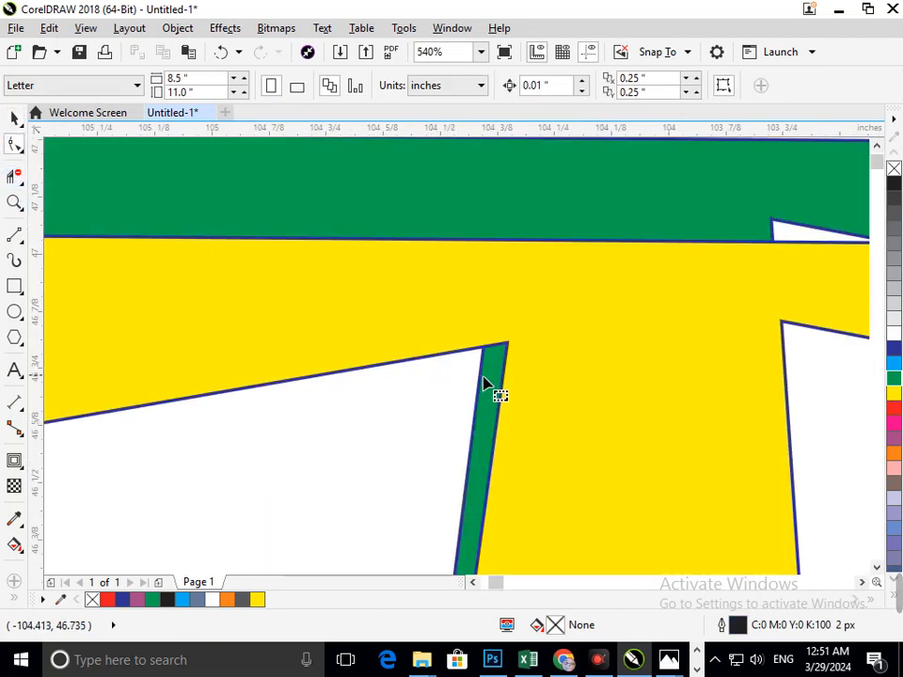
pyautogui.click(490, 363)
pyautogui.moveTo(500, 244); pyautogui.dragTo(522, 241)
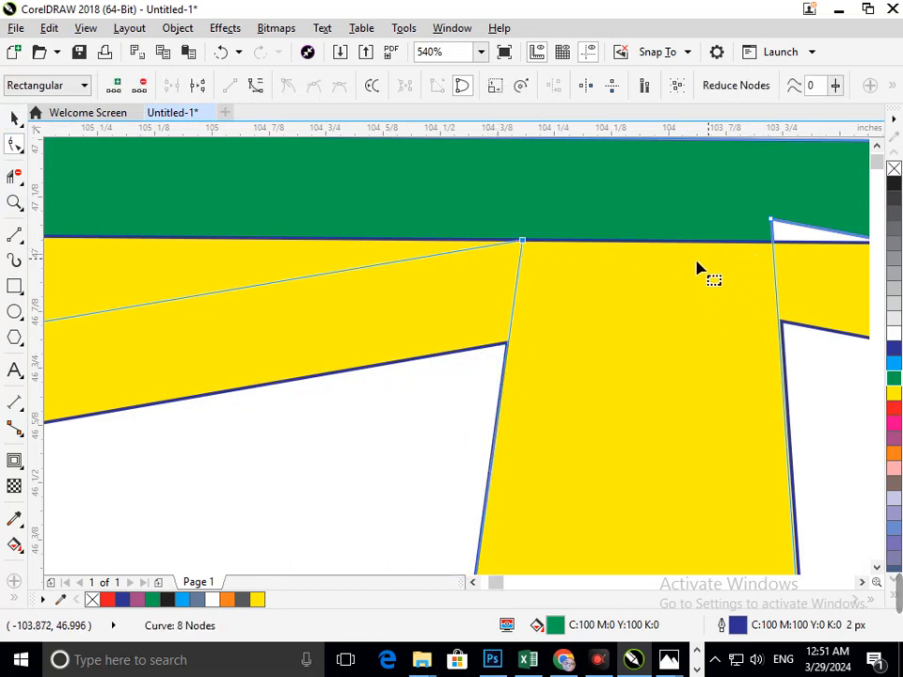
# Step: Close the small white gap by moving the green rear T's right inner corner node down to the yellow crossbar's upper edge
pyautogui.scroll(-6, 697, 270)
pyautogui.scroll(6, 410, 238)
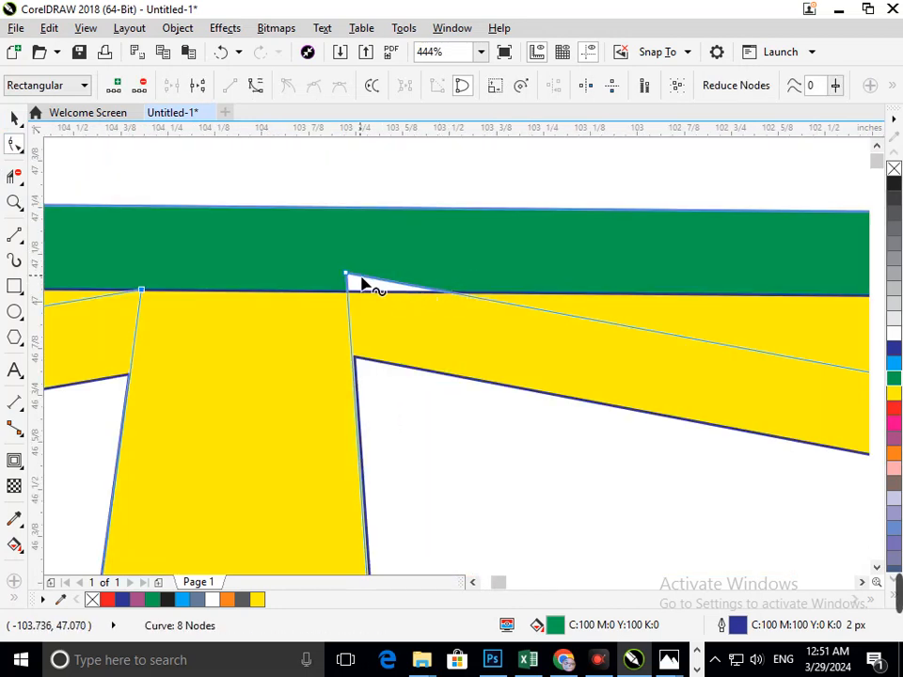
pyautogui.moveTo(348, 276); pyautogui.dragTo(348, 293)
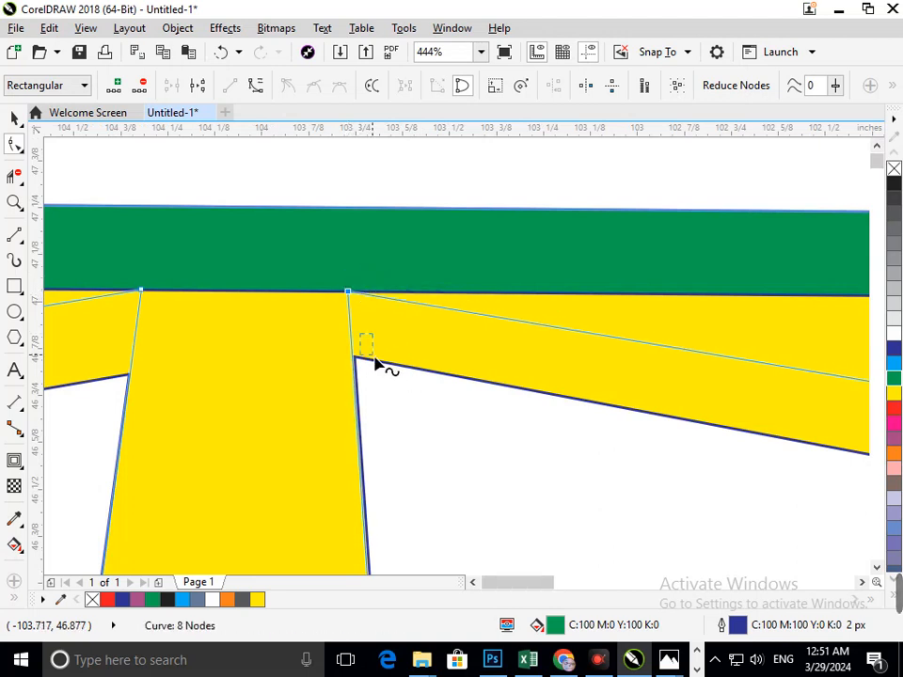
pyautogui.scroll(-5, 378, 364)
pyautogui.click(14, 119)
pyautogui.click(155, 423)
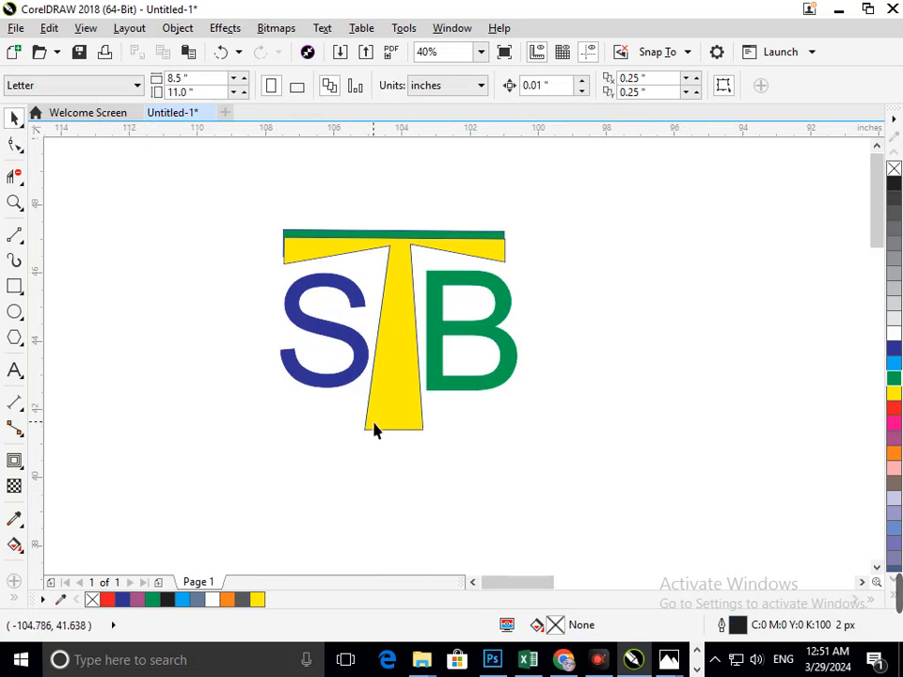
# Step: Draw a horizontal rectangle about 6.31 by 0.73 inches across the foot of the T and fill it with cyan
pyautogui.click(15, 287)
pyautogui.moveTo(293, 401); pyautogui.dragTo(517, 434)
pyautogui.click(894, 364)
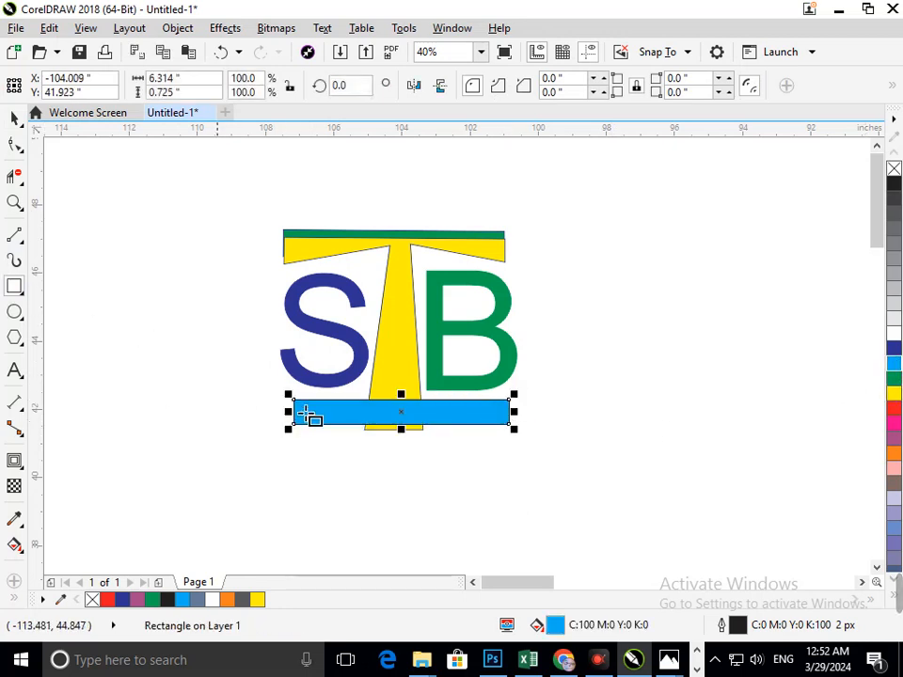
# Step: Extend the rectangle's lower edge to the base of the T, about 0.885 inches high, and fill it with dark blue
pyautogui.scroll(3, 385, 429)
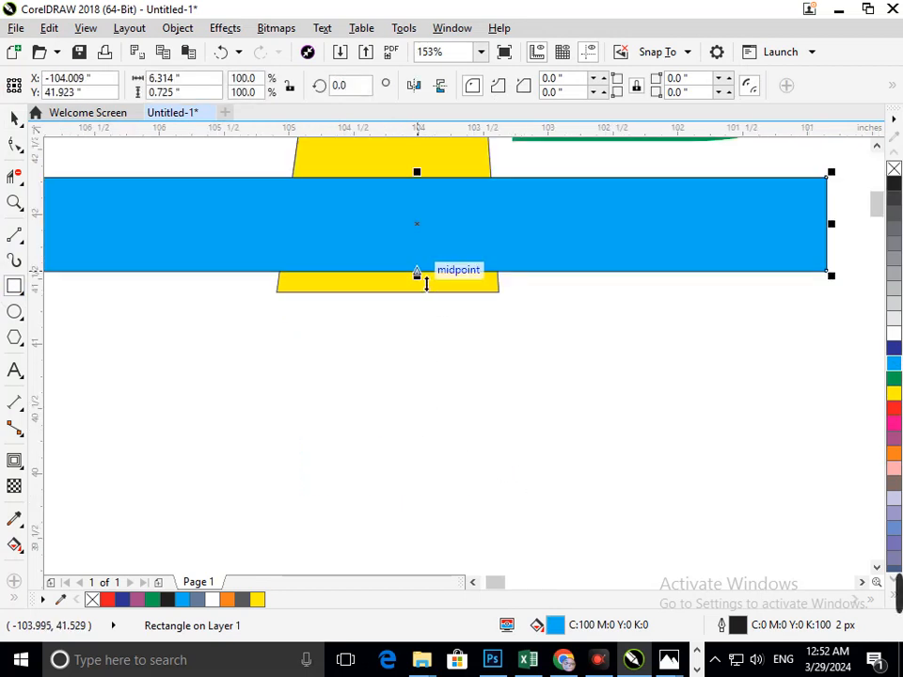
pyautogui.moveTo(417, 277)
pyautogui.mouseDown()
pyautogui.moveTo(426, 294)
pyautogui.moveTo(417, 293)
pyautogui.mouseUp()
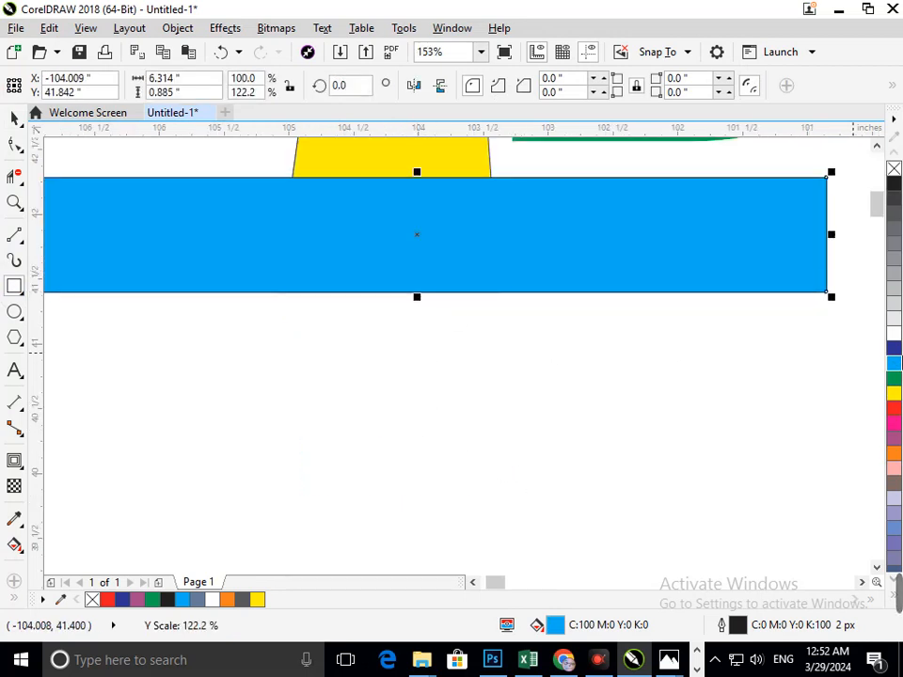
pyautogui.click(893, 350)
pyautogui.scroll(-3, 566, 383)
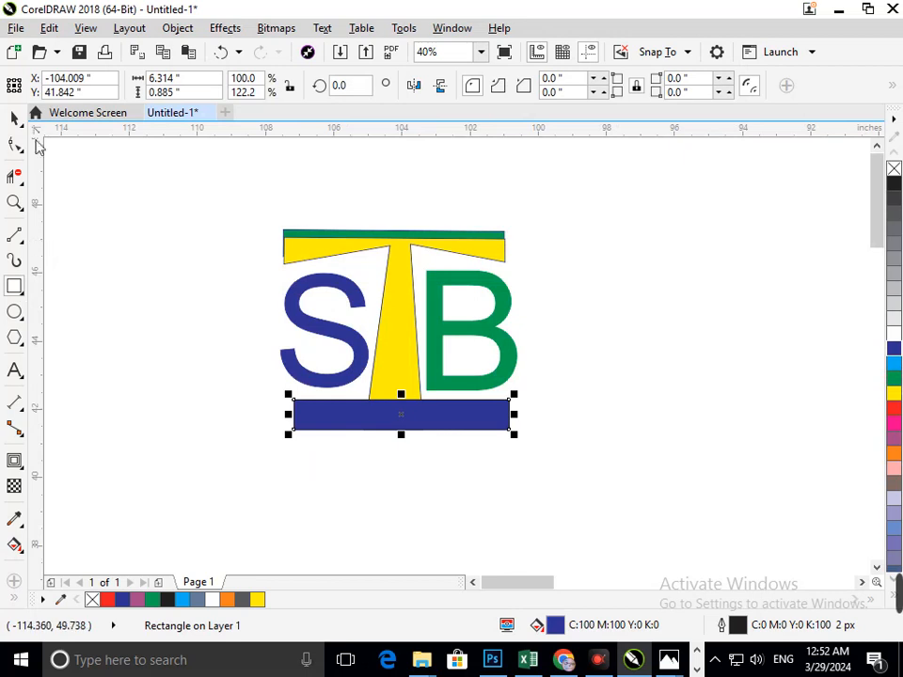
pyautogui.click(527, 419)
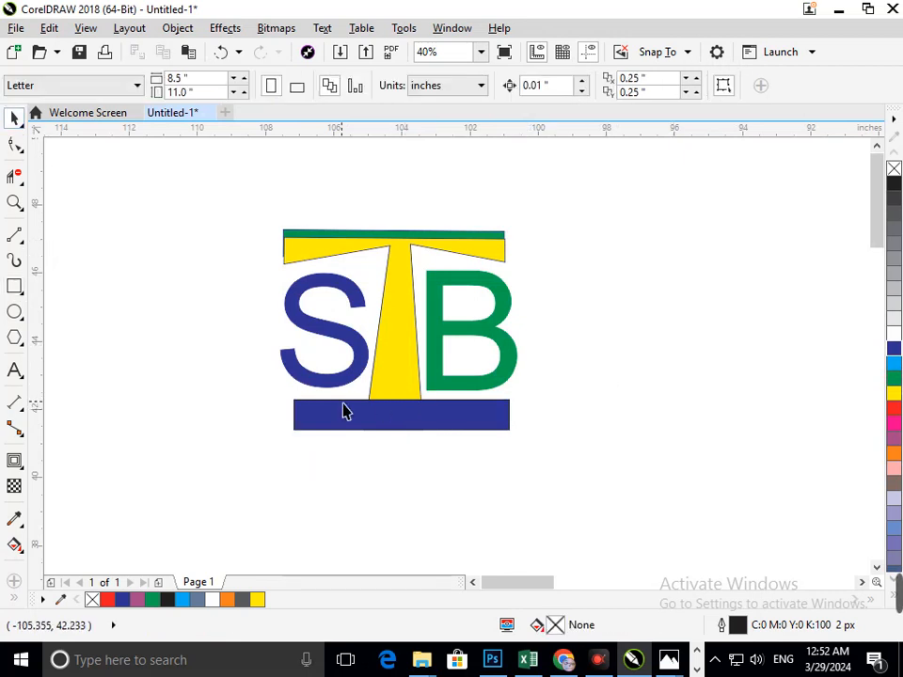
# Step: Round all corners of the dark blue rectangle to a 0.443 inch radius, giving it fully rounded ends
pyautogui.scroll(3, 408, 470)
pyautogui.click(379, 335)
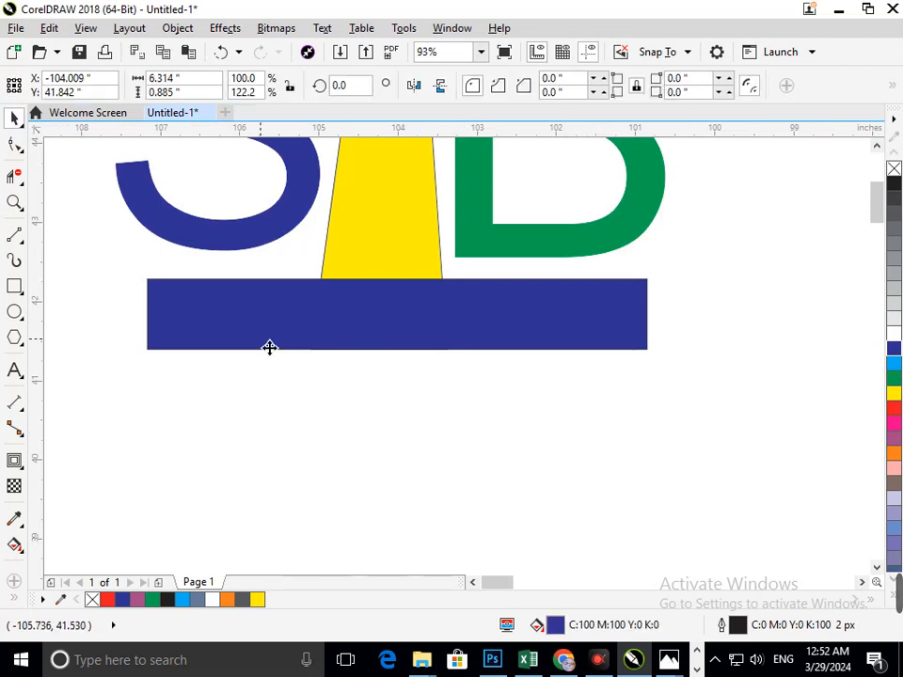
pyautogui.moveTo(205, 342); pyautogui.dragTo(205, 358)
pyautogui.hotkey('ctrl', 'z')
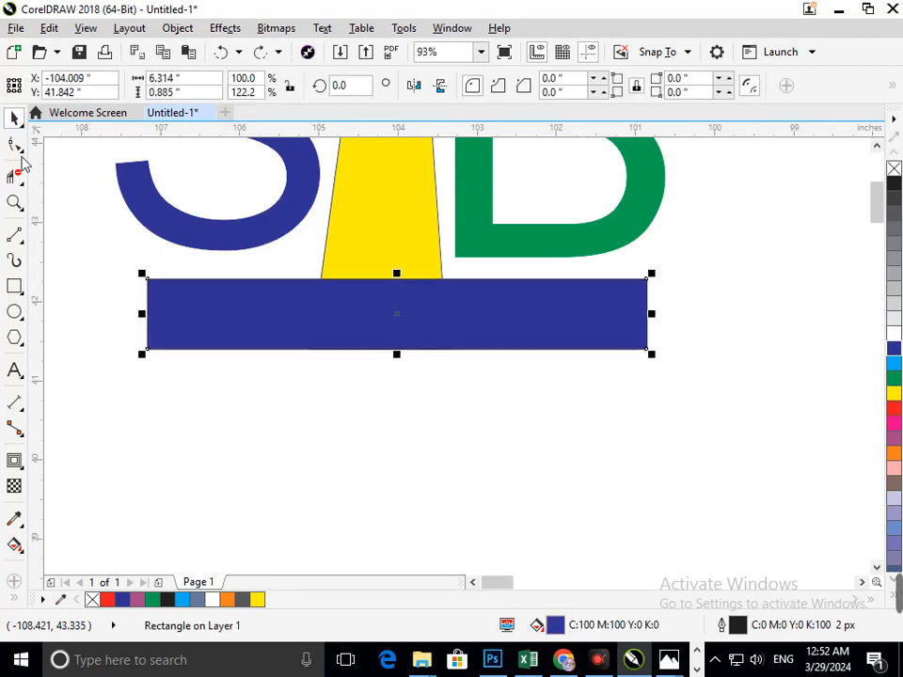
pyautogui.press('F10')
pyautogui.moveTo(154, 296); pyautogui.dragTo(203, 297)
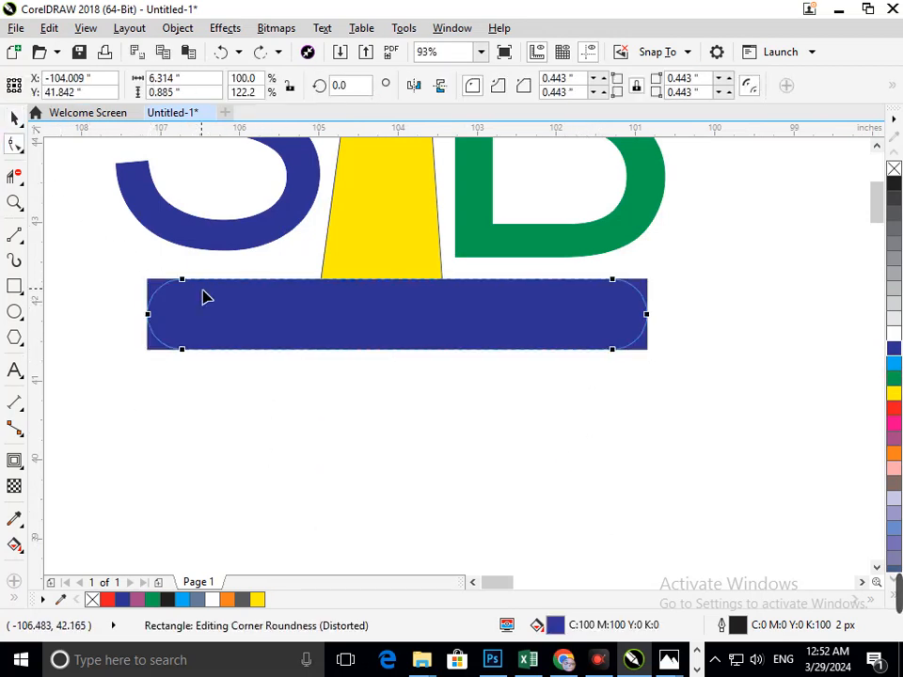
pyautogui.moveTo(321, 293); pyautogui.dragTo(336, 327)
pyautogui.press('F3')
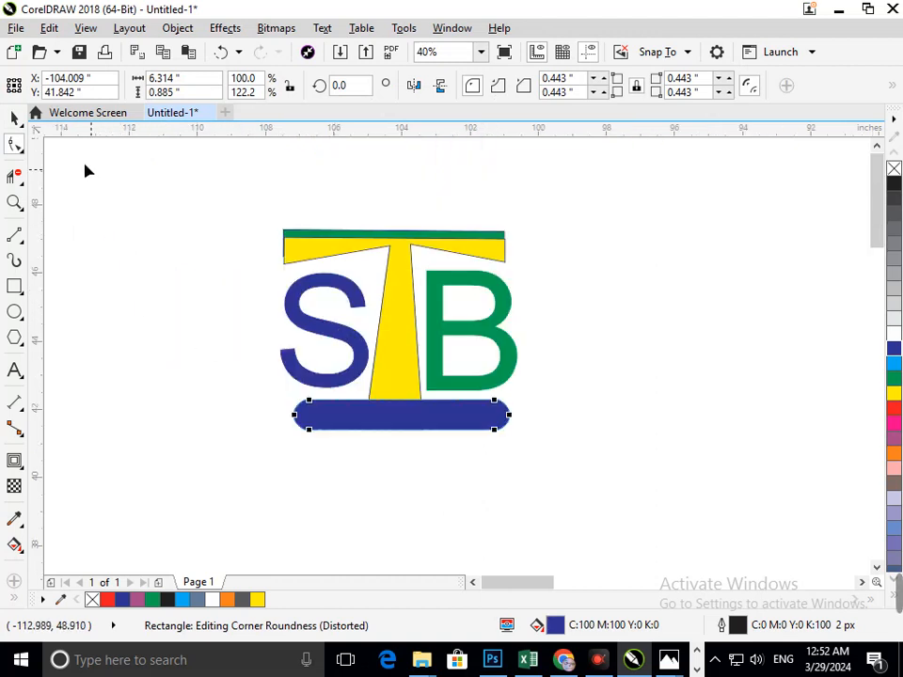
pyautogui.click(16, 117)
pyautogui.click(182, 258)
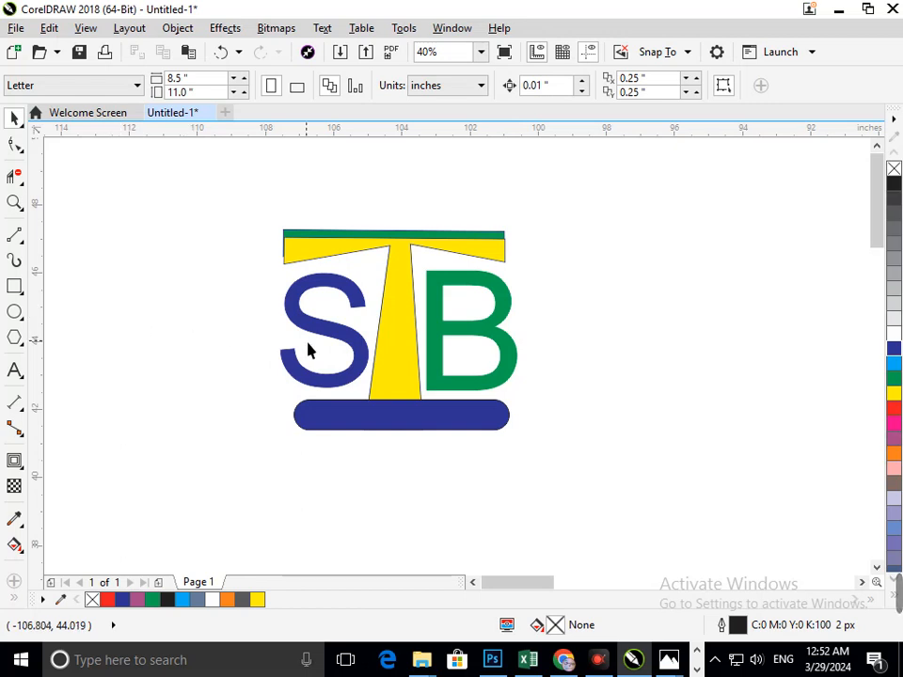
# Step: Shift the yellow T slightly up and left to X -104.241, Y 44.238 inches, aligning its left end with the green strip
pyautogui.scroll(4, 292, 243)
pyautogui.click(350, 305)
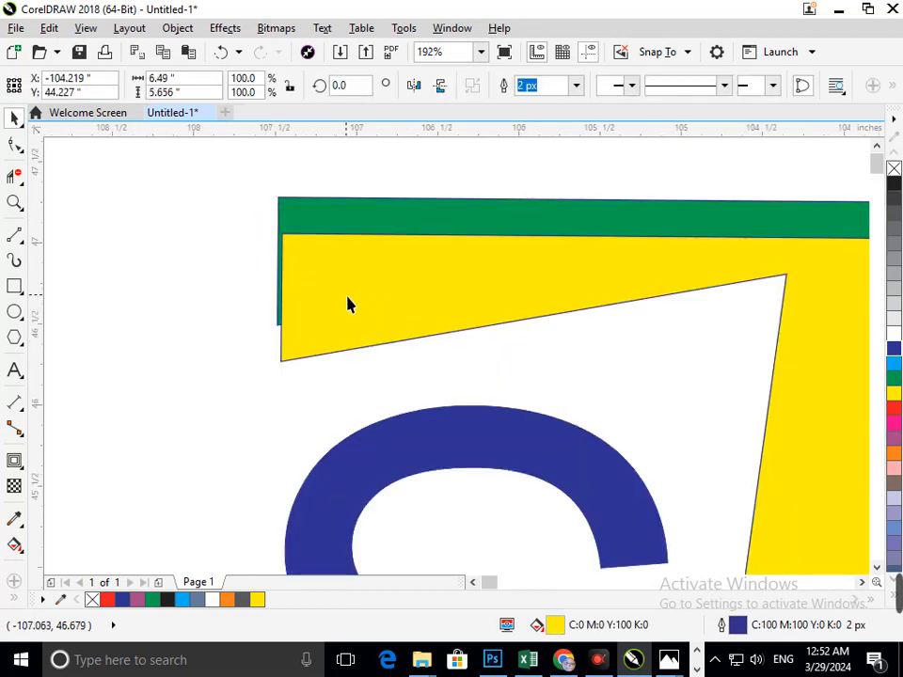
pyautogui.moveTo(347, 296); pyautogui.dragTo(343, 294)
pyautogui.scroll(-4, 583, 339)
pyautogui.click(625, 332)
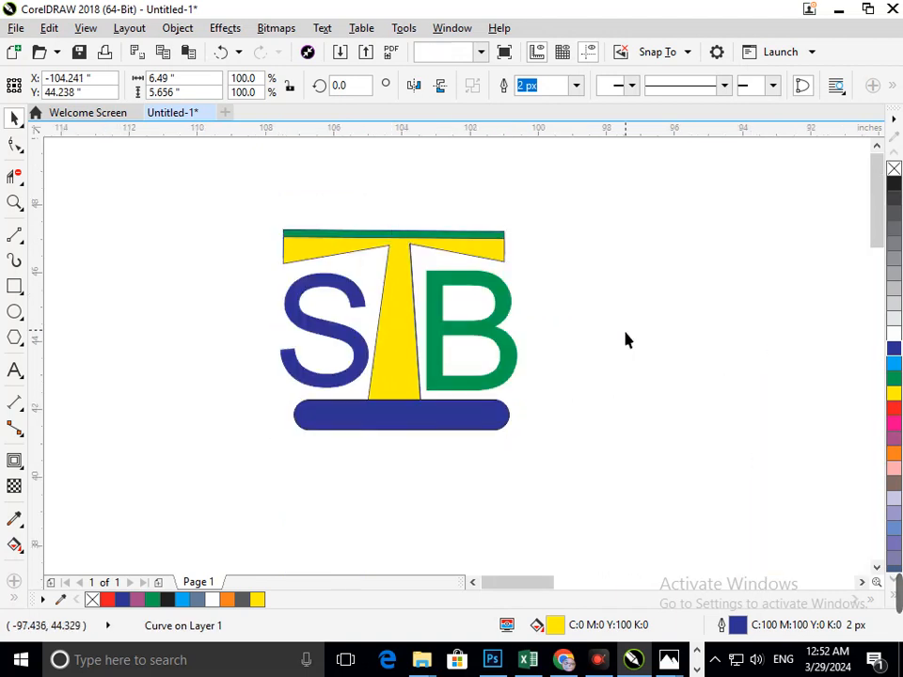
# Step: Duplicate the rounded base bar as a centred, narrower copy about 5.43 inches wide and fill the copy with white
pyautogui.click(442, 420)
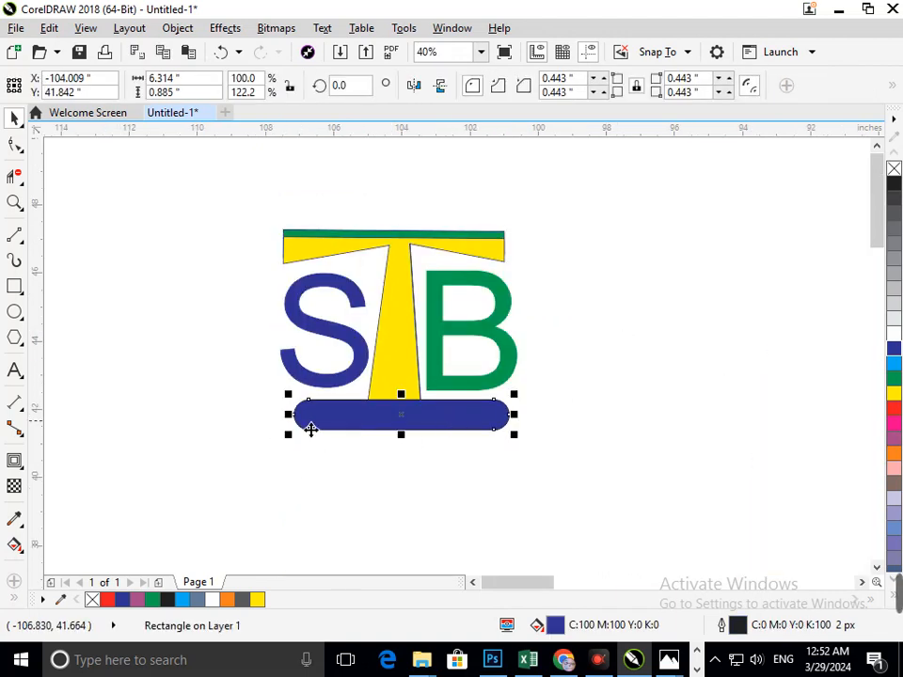
pyautogui.moveTo(298, 418); pyautogui.dragTo(309, 432)
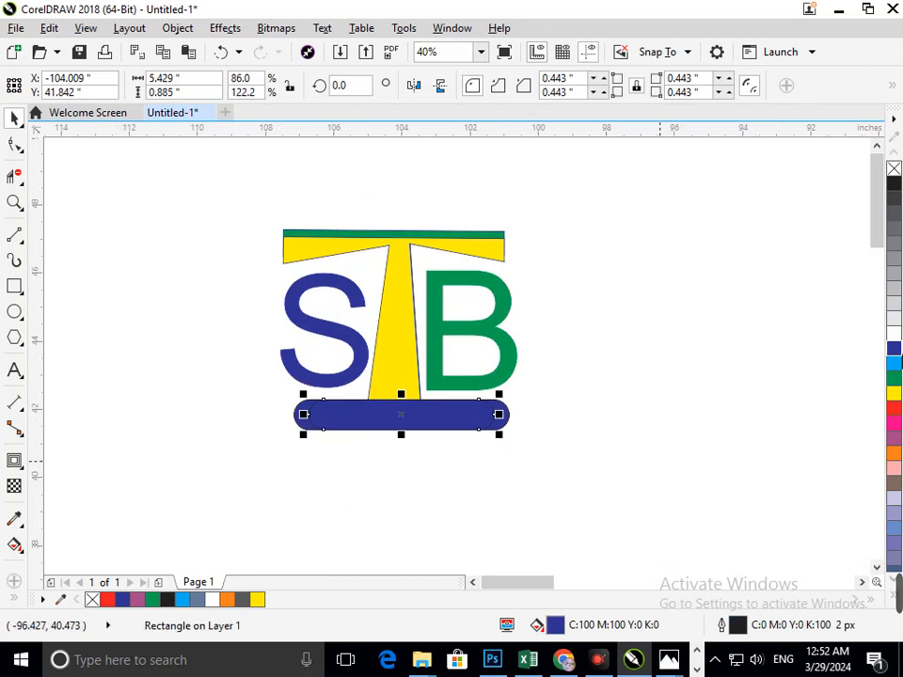
pyautogui.click(896, 336)
pyautogui.click(513, 443)
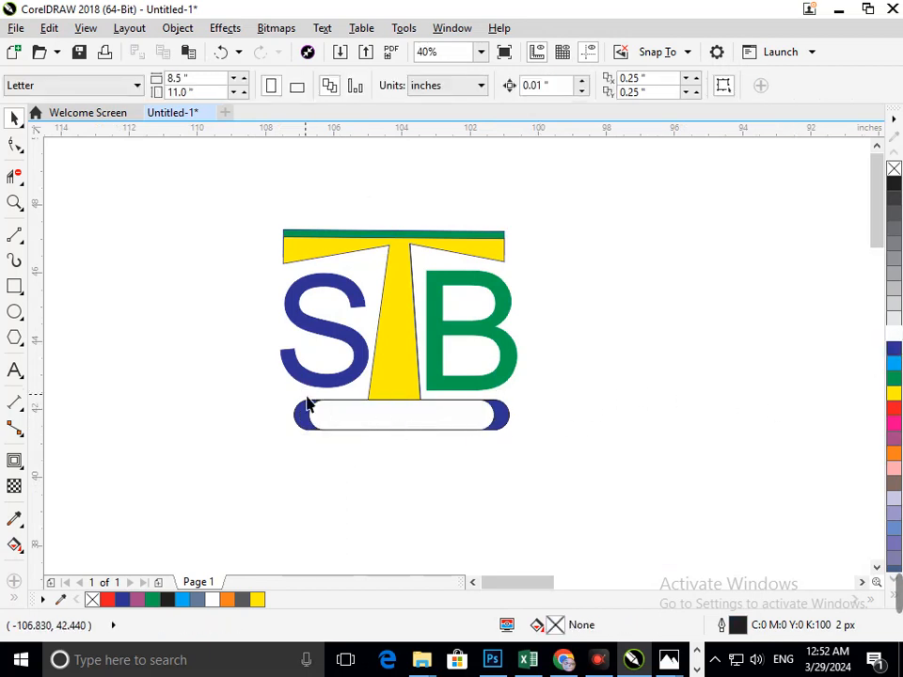
# Step: Add the artistic text "COMPANY NAME" in Arial 24 pt just below the base bar
pyautogui.scroll(2, 421, 449)
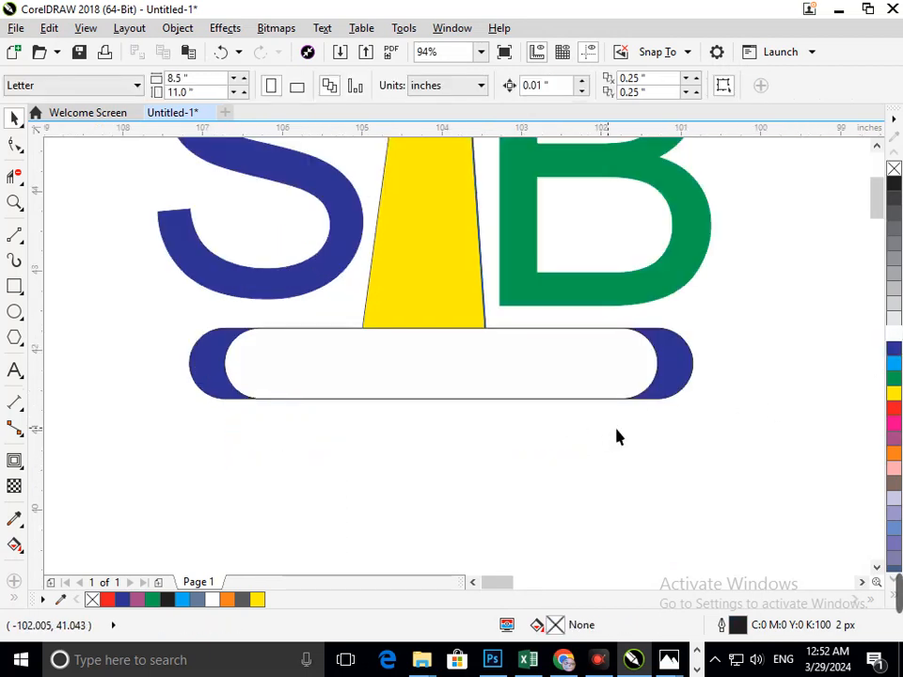
pyautogui.click(14, 370)
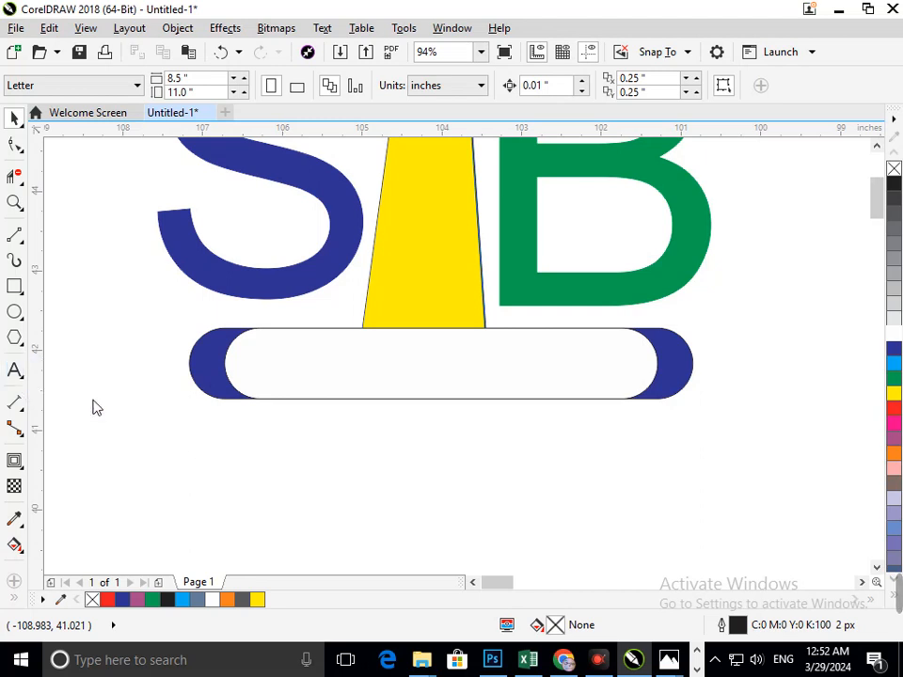
pyautogui.click(204, 457)
pyautogui.write('Co')
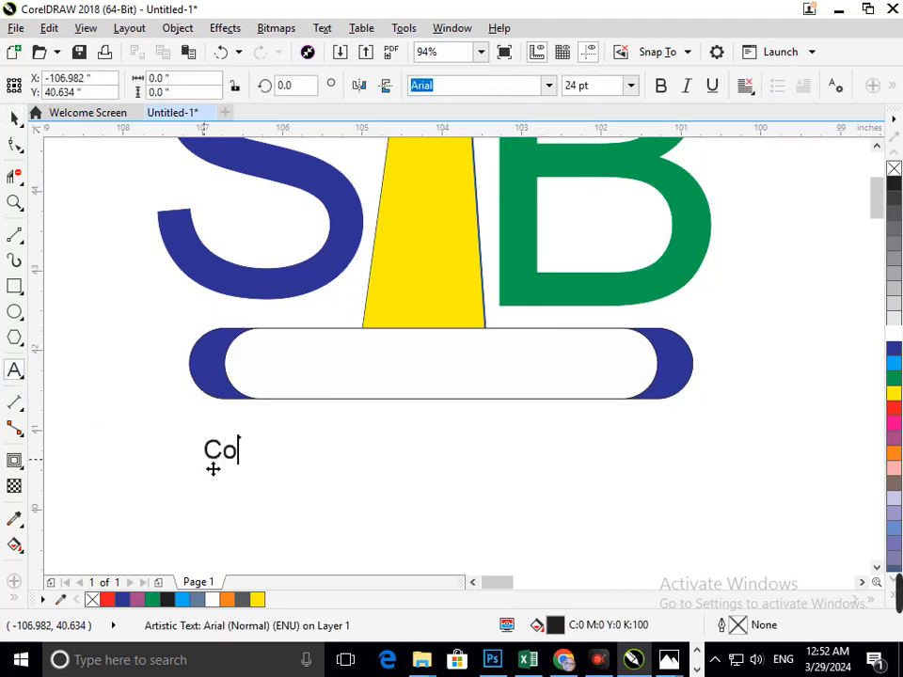
pyautogui.write('m')
pyautogui.press('BackSpace')
pyautogui.press('BackSpace')
pyautogui.write('OMPAN')
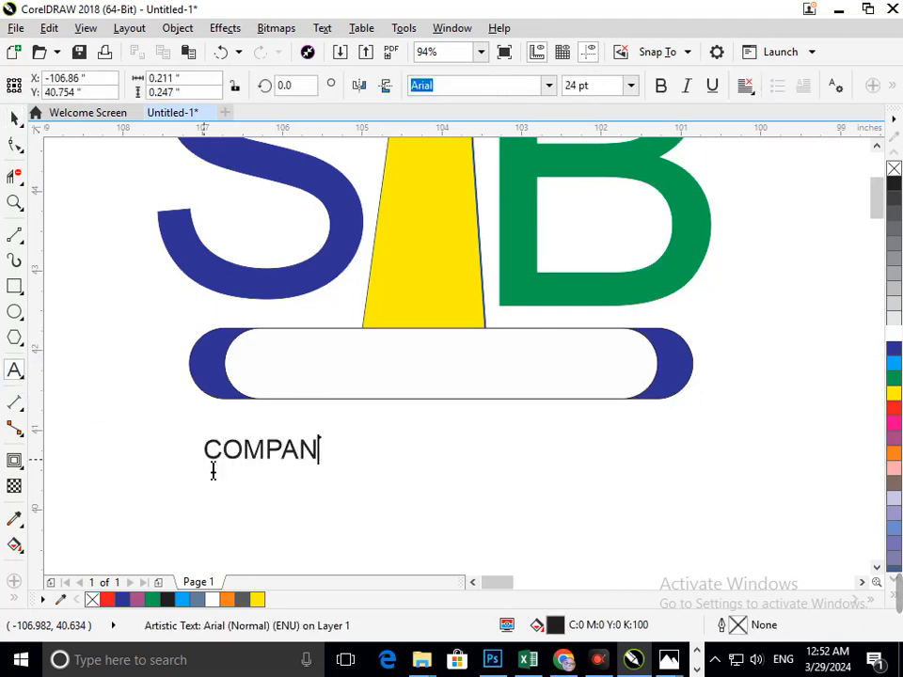
pyautogui.write('Y NAME')
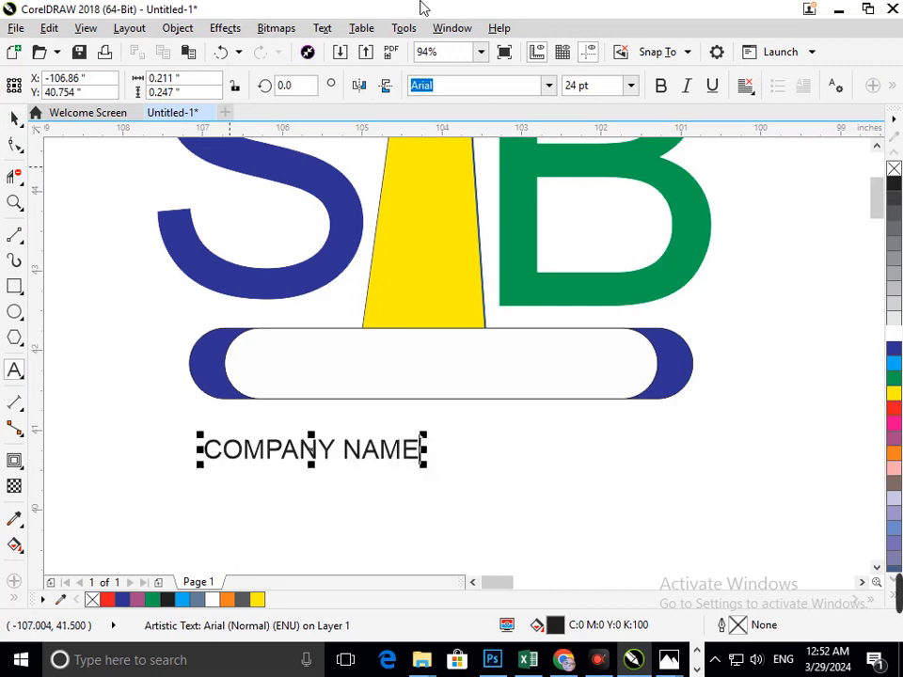
pyautogui.click(14, 117)
pyautogui.click(347, 520)
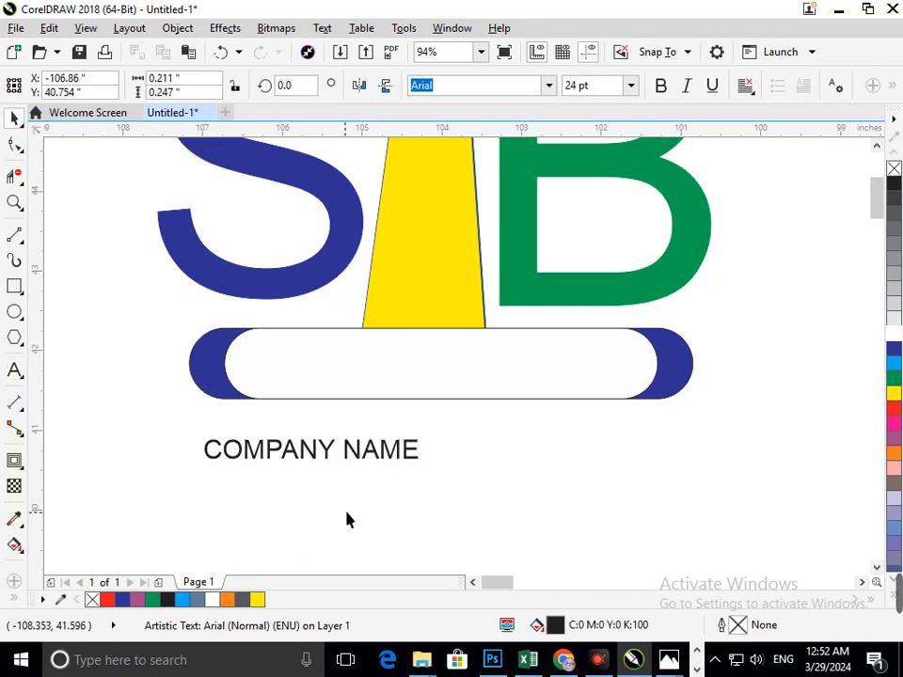
# Step: Move the company name into the white bar and enlarge it to about 39.6 pt, roughly 4.42 inches wide
pyautogui.click(363, 461)
pyautogui.moveTo(432, 477); pyautogui.dragTo(538, 396)
pyautogui.click(611, 492)
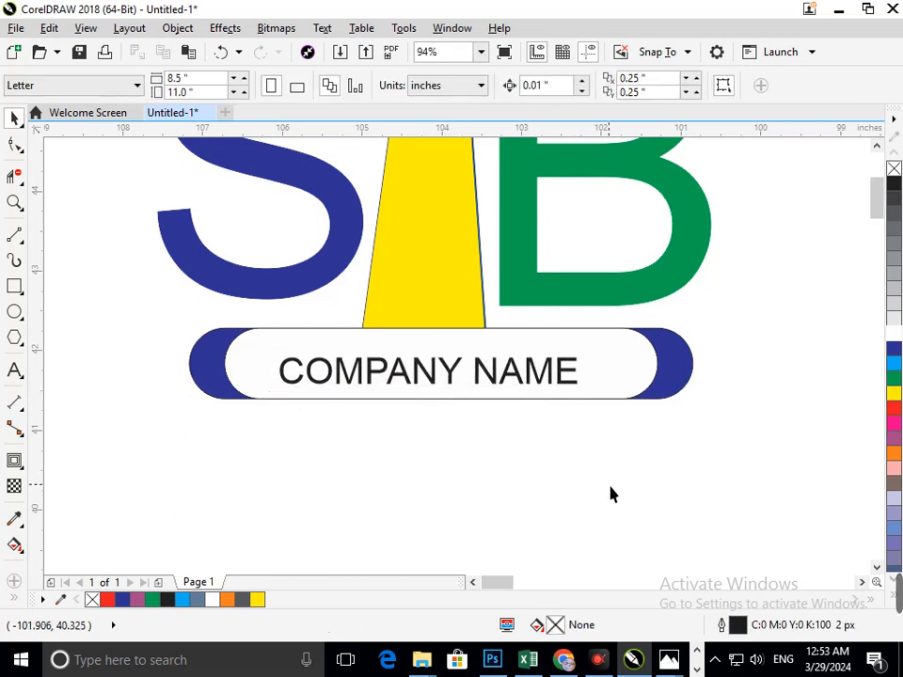
pyautogui.scroll(-3, 372, 450)
pyautogui.press('F2')
pyautogui.moveTo(243, 335); pyautogui.dragTo(555, 492)
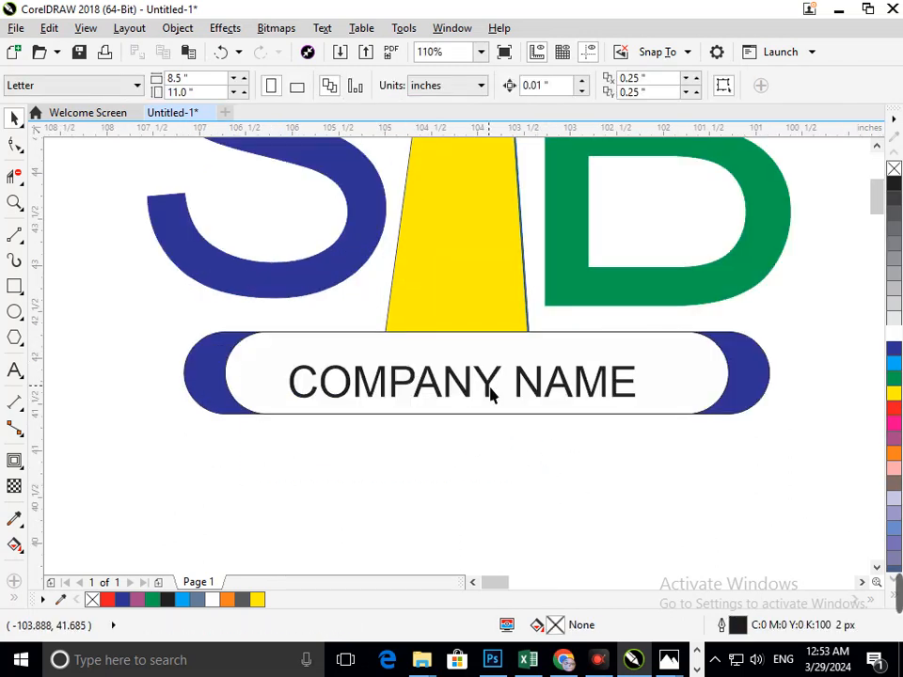
pyautogui.click(489, 385)
pyautogui.moveTo(651, 419); pyautogui.dragTo(685, 427)
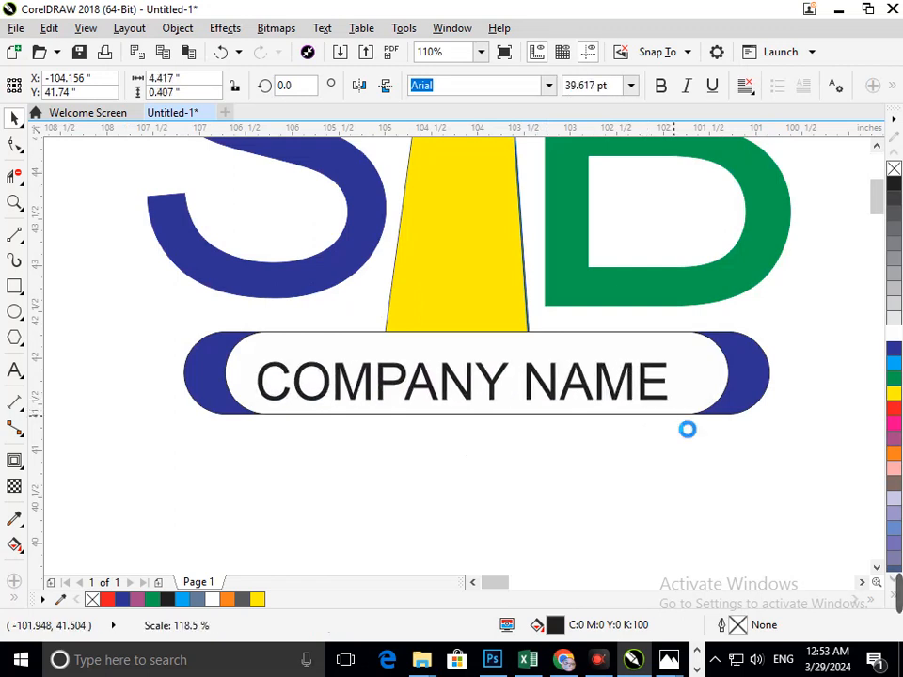
pyautogui.moveTo(598, 406); pyautogui.dragTo(616, 400)
pyautogui.click(574, 514)
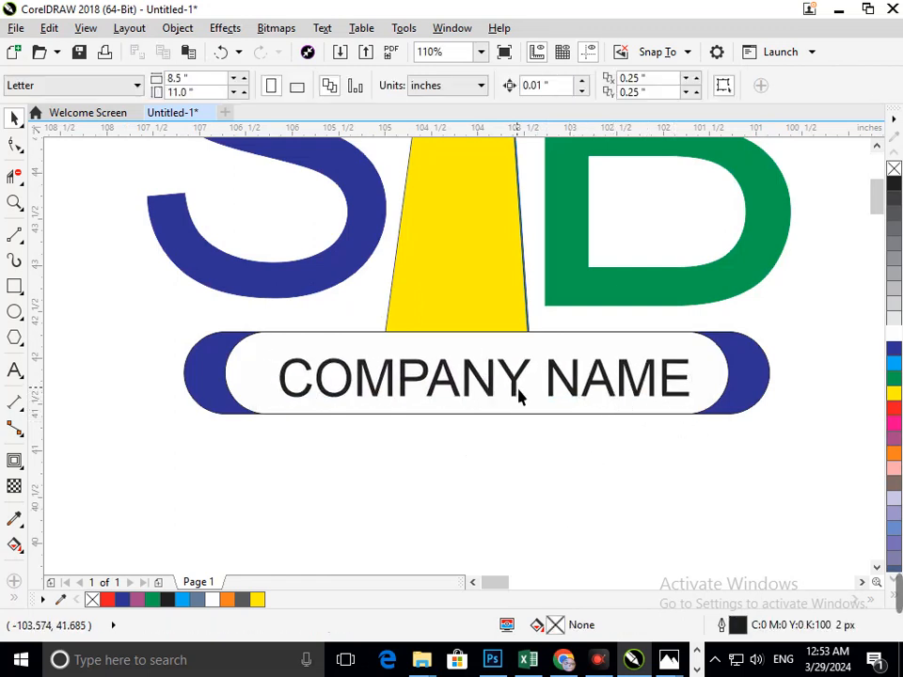
# Step: Make the company name text bold
pyautogui.click(518, 389)
pyautogui.click(661, 87)
pyautogui.click(637, 516)
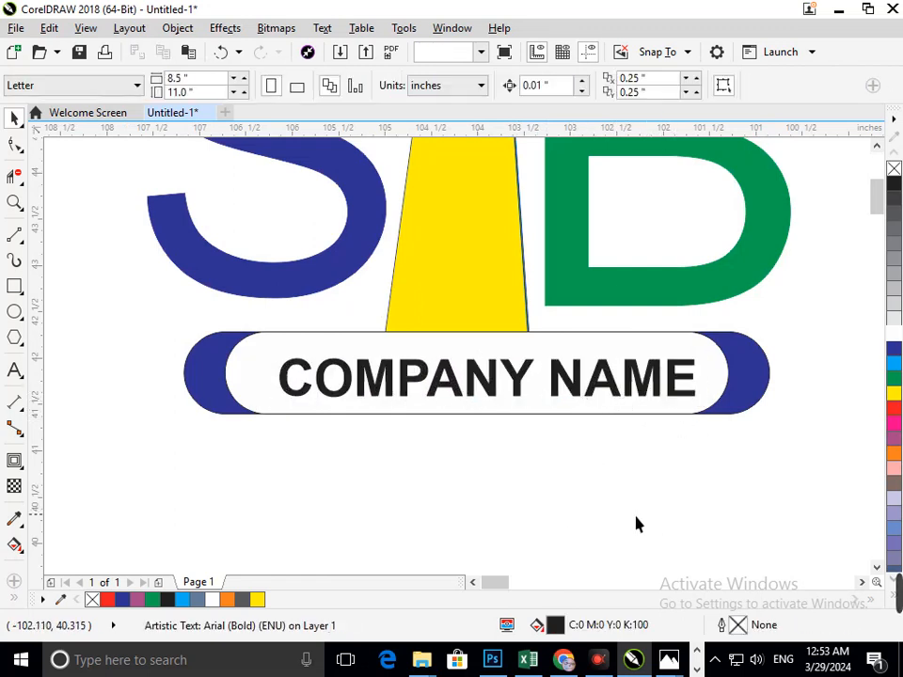
pyautogui.press('F3')
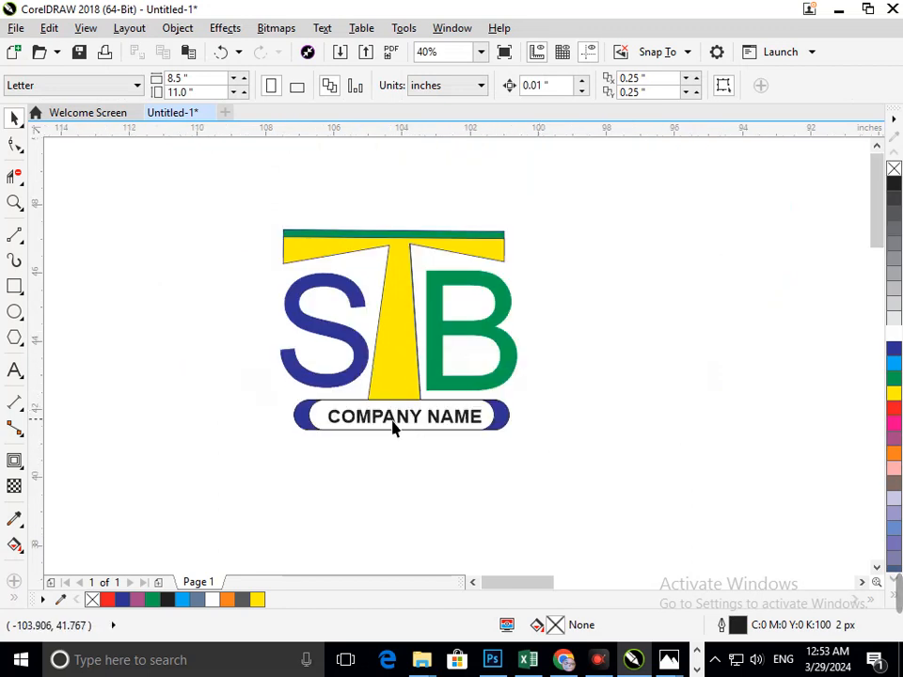
# Step: Shift the company name left and enlarge it to about 44.8 pt so it spans the white bar
pyautogui.press('z')
pyautogui.moveTo(250, 369); pyautogui.dragTo(540, 490)
pyautogui.moveTo(450, 327); pyautogui.dragTo(405, 324)
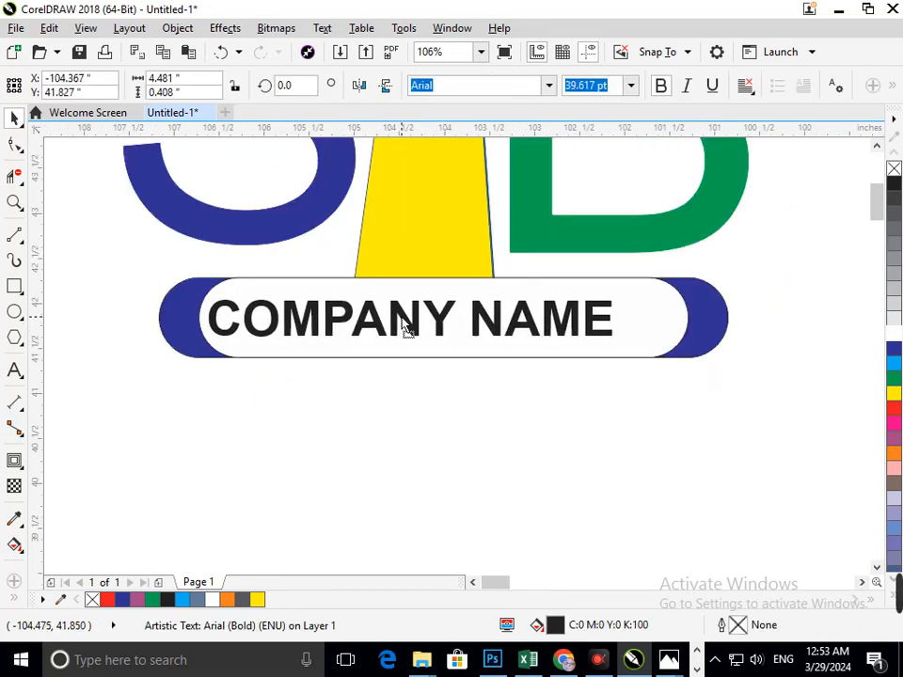
pyautogui.moveTo(630, 353); pyautogui.dragTo(596, 351)
pyautogui.click(556, 461)
pyautogui.scroll(-3, 556, 461)
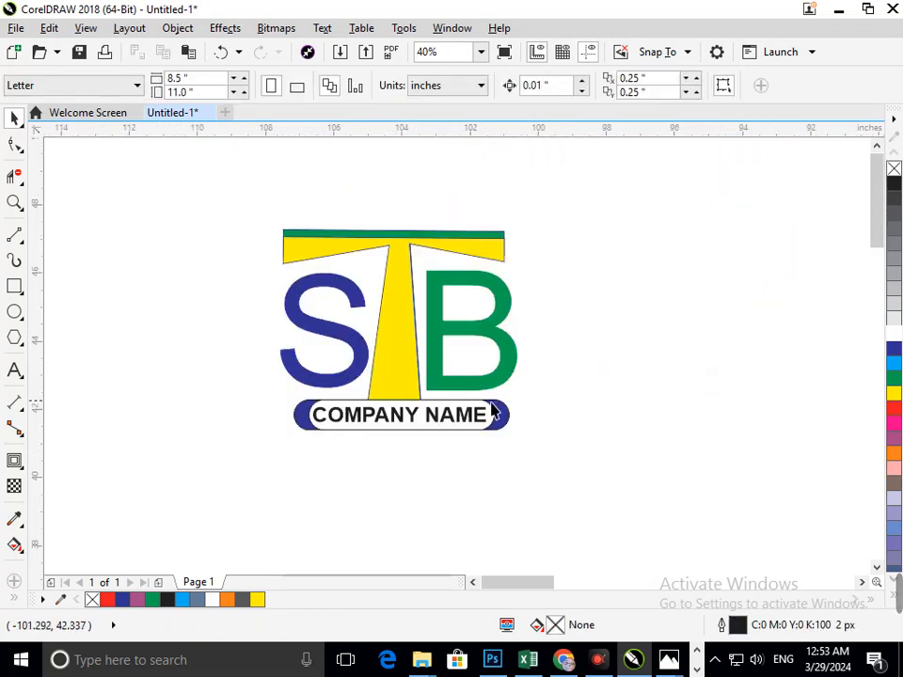
# Step: Shrink the company name about its centre to about 39.2 pt and nudge it right to X -103.997 inches
pyautogui.click(371, 424)
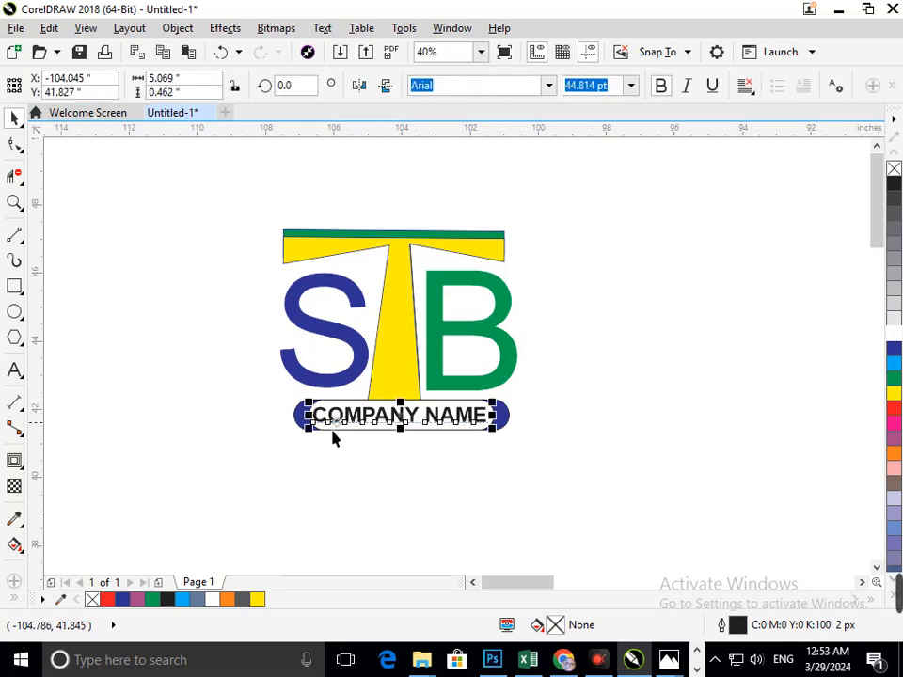
pyautogui.moveTo(320, 441); pyautogui.dragTo(330, 460)
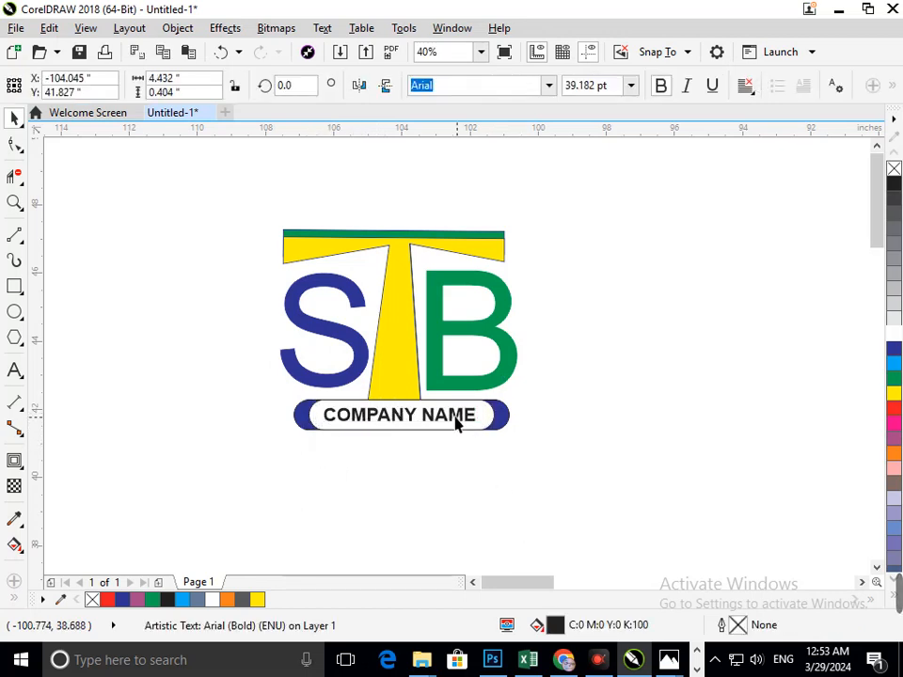
pyautogui.click(395, 435)
pyautogui.moveTo(293, 383); pyautogui.dragTo(599, 535)
pyautogui.click(371, 252)
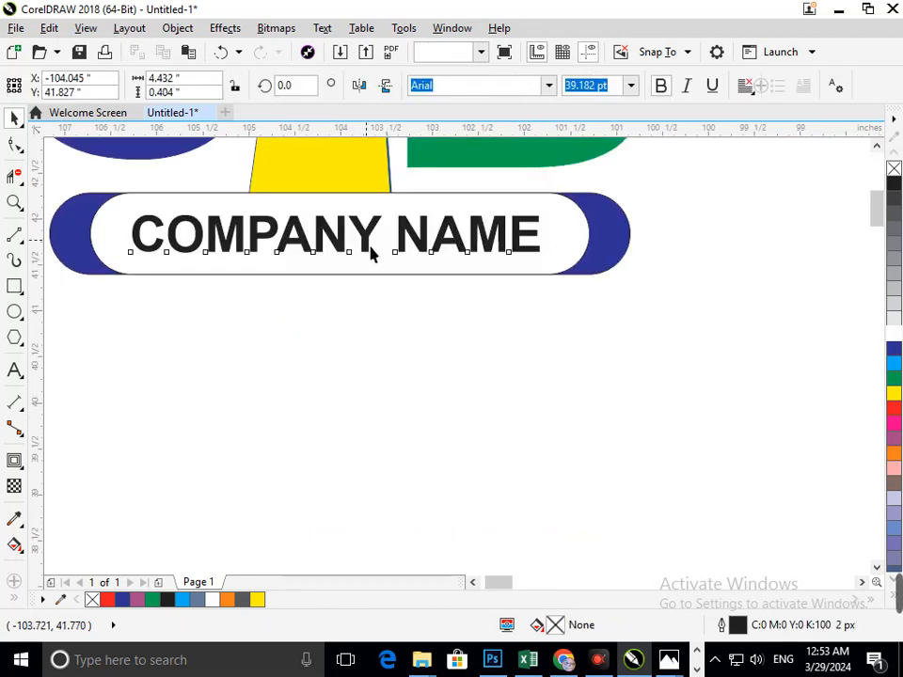
pyautogui.click(411, 344)
pyautogui.press('z')
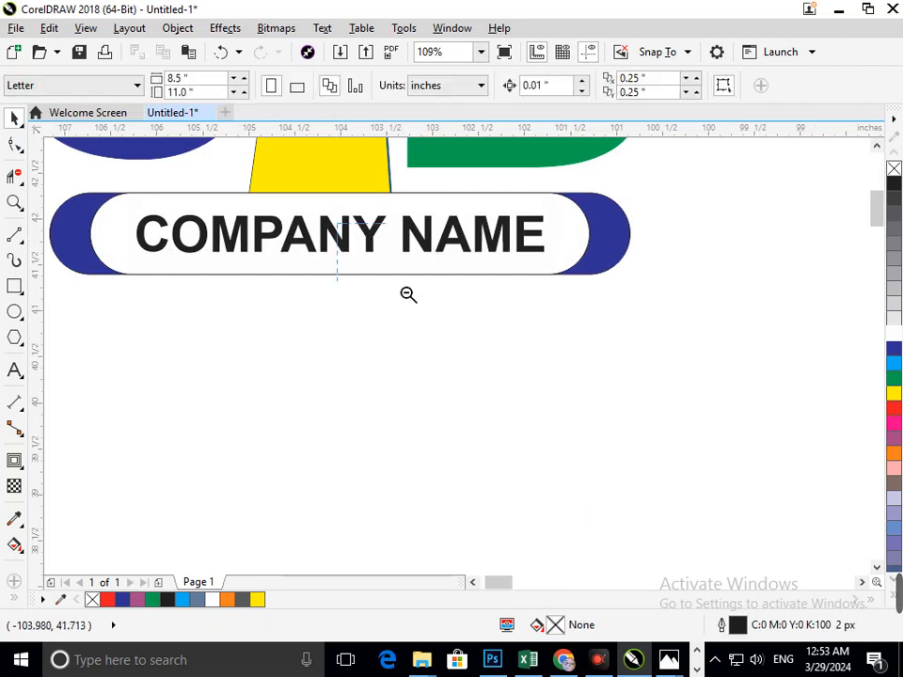
pyautogui.rightClick(407, 294)
# Step: Colour the word COMPANY dark blue with a matching dark blue hairline outline
pyautogui.click(436, 425)
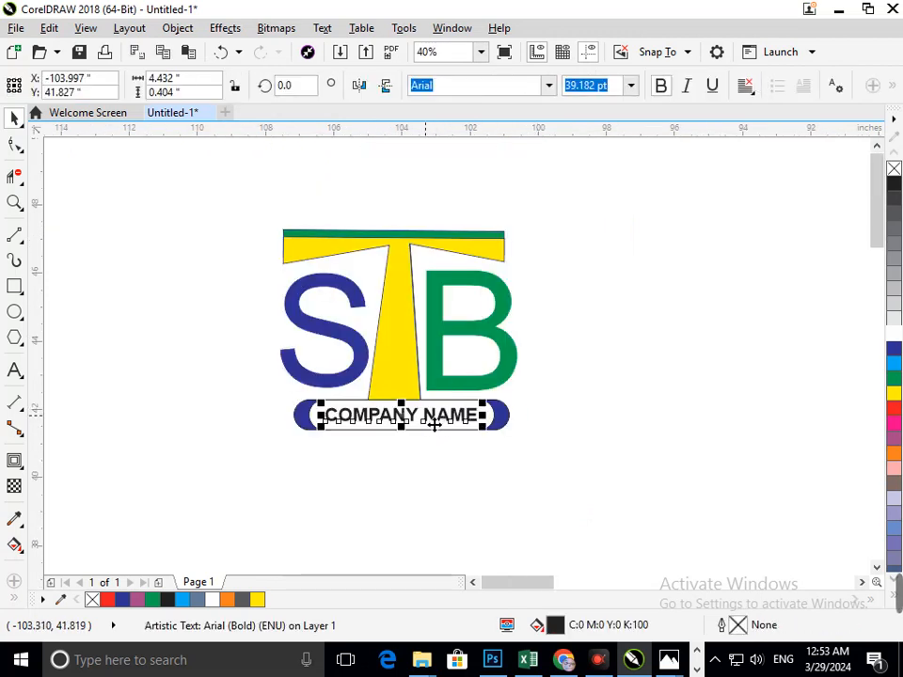
pyautogui.doubleClick(419, 424)
pyautogui.moveTo(425, 428); pyautogui.dragTo(327, 426)
pyautogui.click(895, 350)
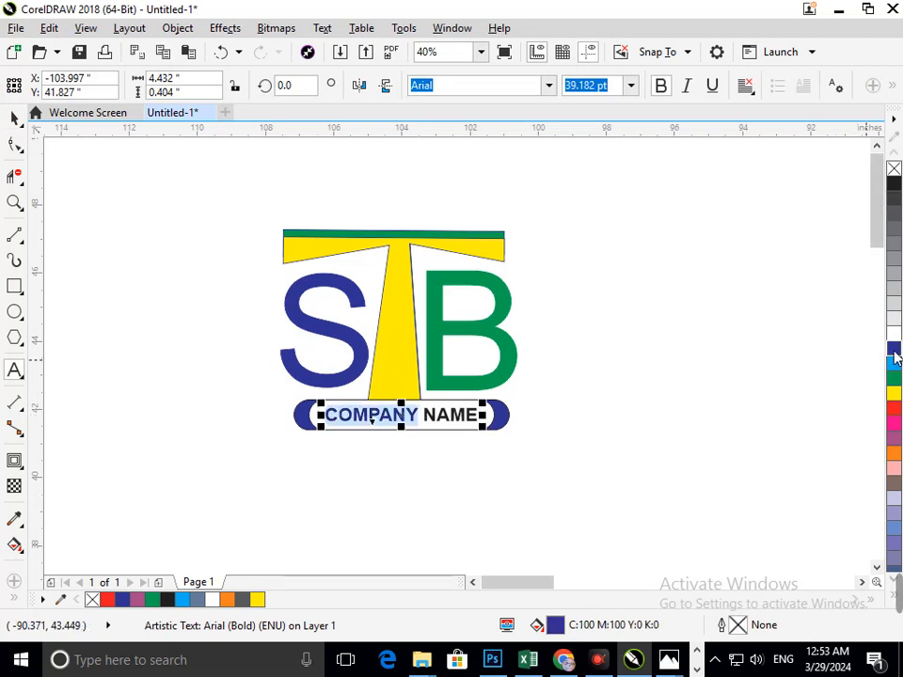
pyautogui.click(331, 412)
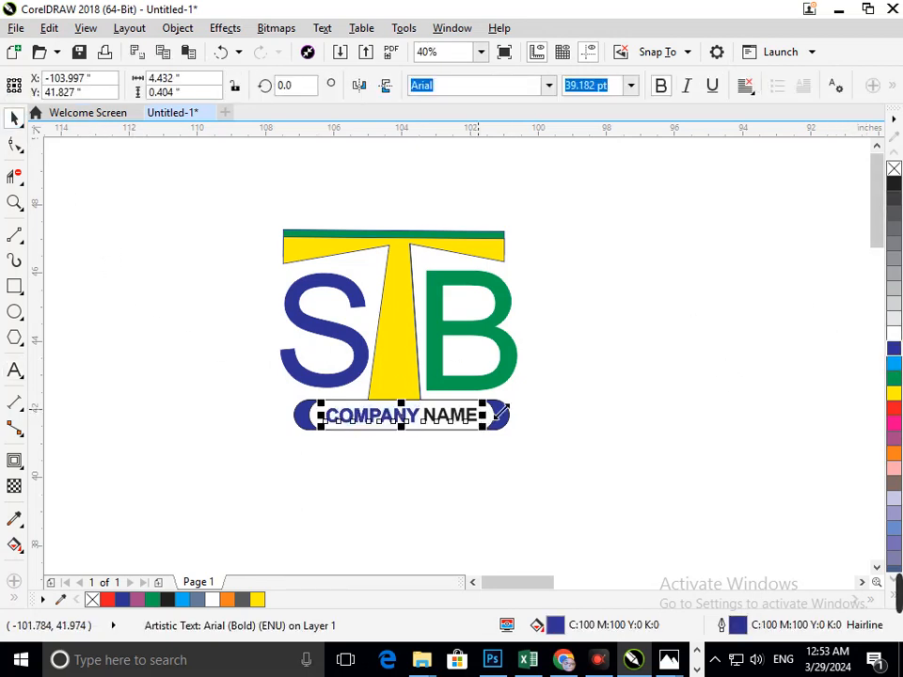
# Step: Colour the word NAME green with a matching green hairline outline
pyautogui.click(476, 443)
pyautogui.click(476, 429)
pyautogui.hotkey('ctrl', 'space')
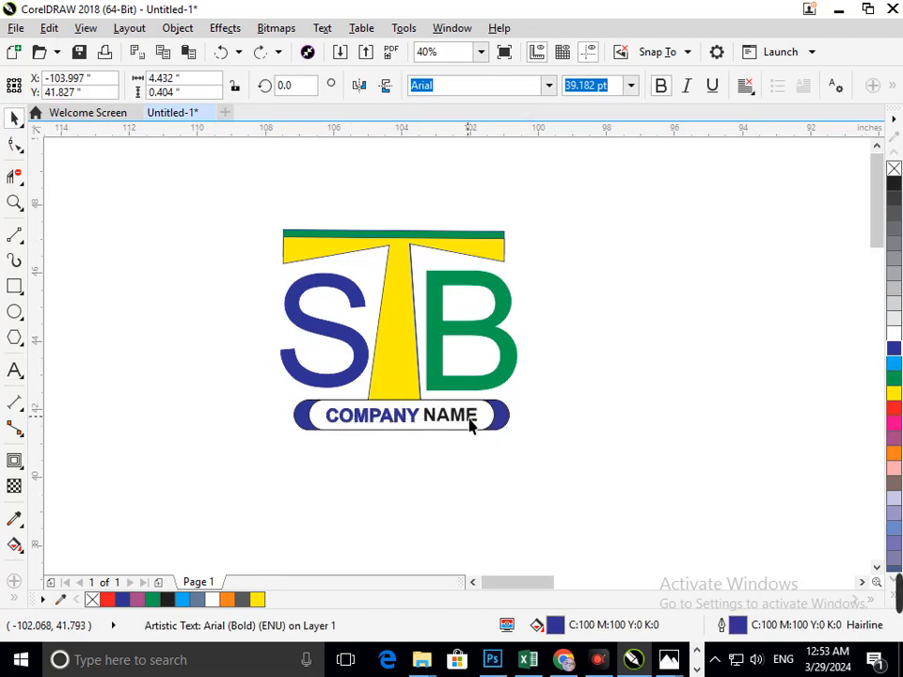
pyautogui.doubleClick(486, 427)
pyautogui.moveTo(486, 427); pyautogui.dragTo(438, 426)
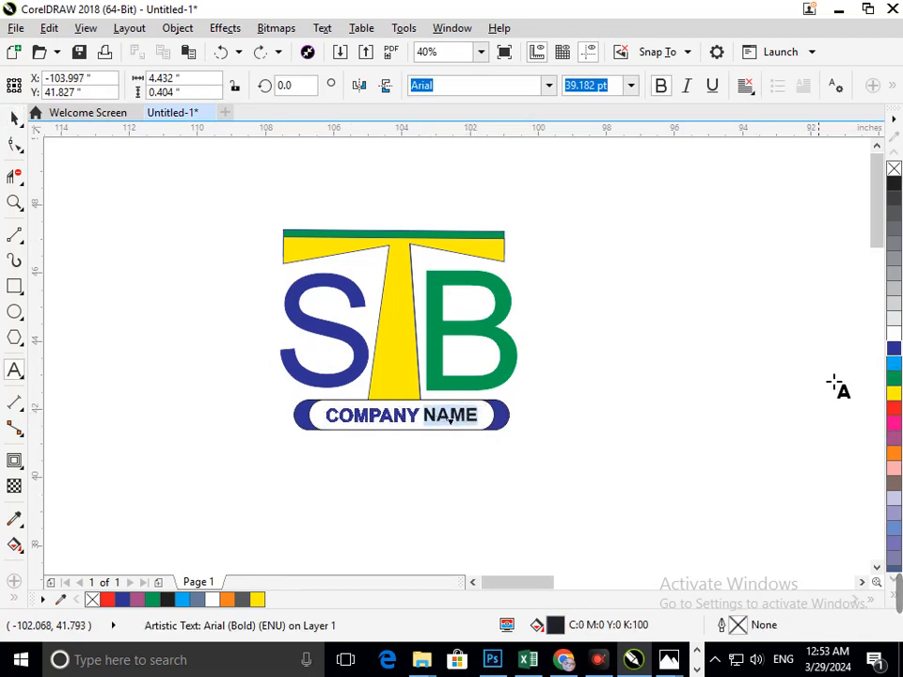
pyautogui.click(894, 378)
pyautogui.click(15, 117)
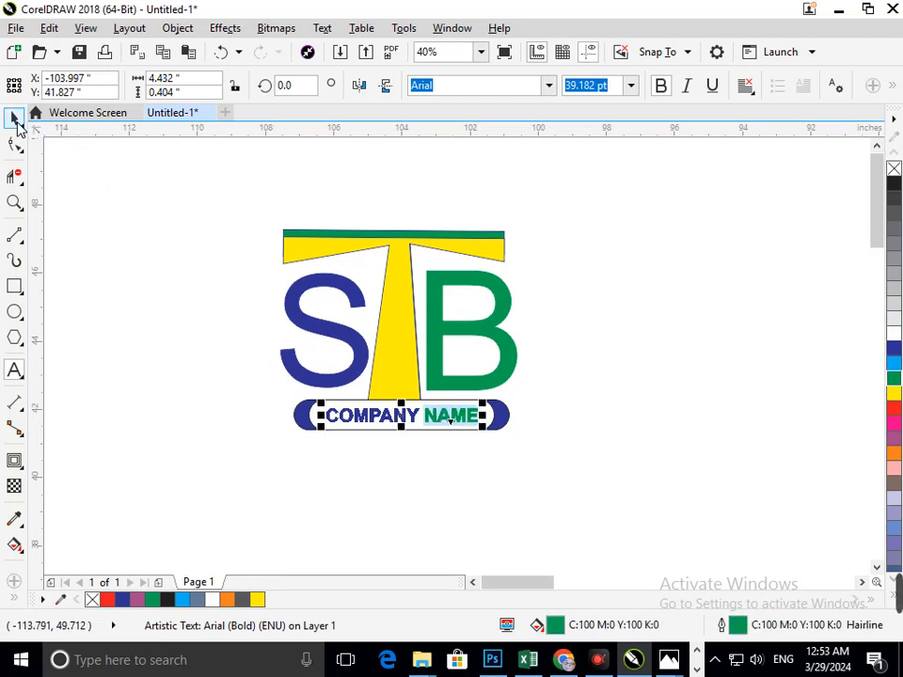
pyautogui.click(649, 423)
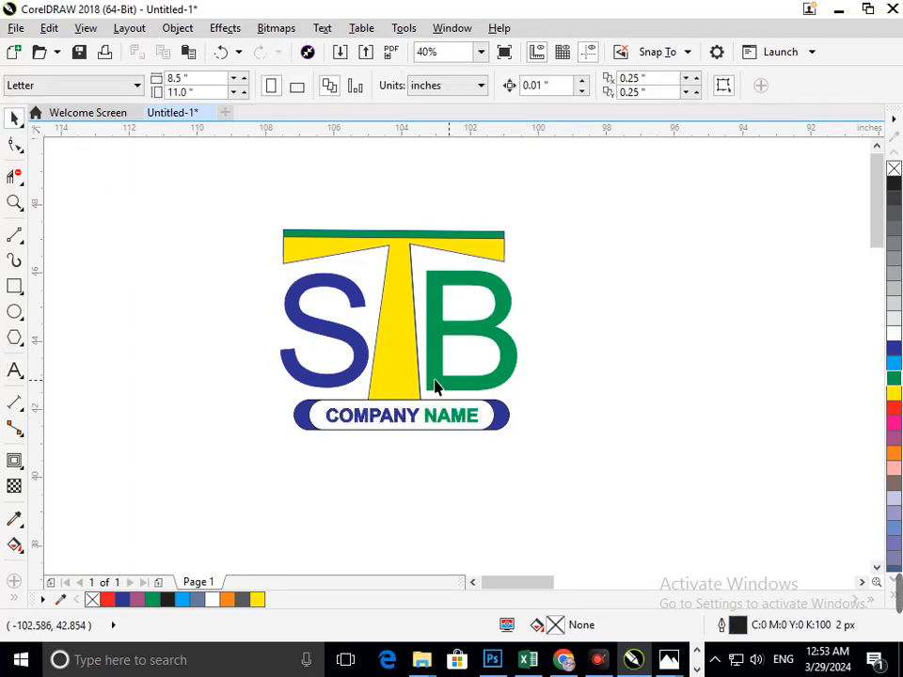
# Step: Scale the letter S down to 92 percent, about 2.37 by 3.08 inches, keeping its upper edge and the side nearest the T in place
pyautogui.scroll(3, 254, 230)
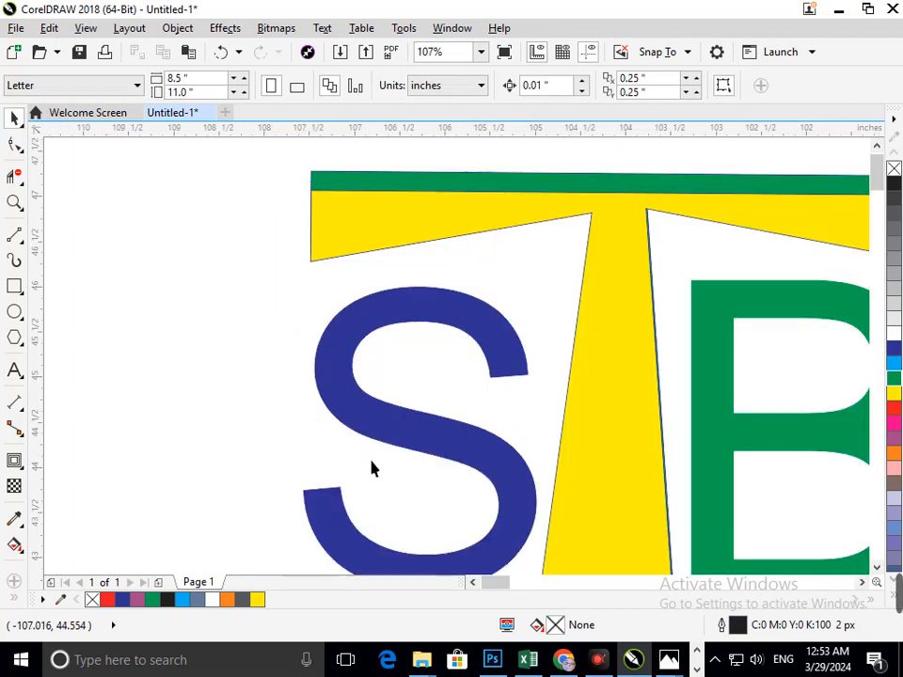
pyautogui.scroll(-3, 268, 282)
pyautogui.scroll(3, 250, 310)
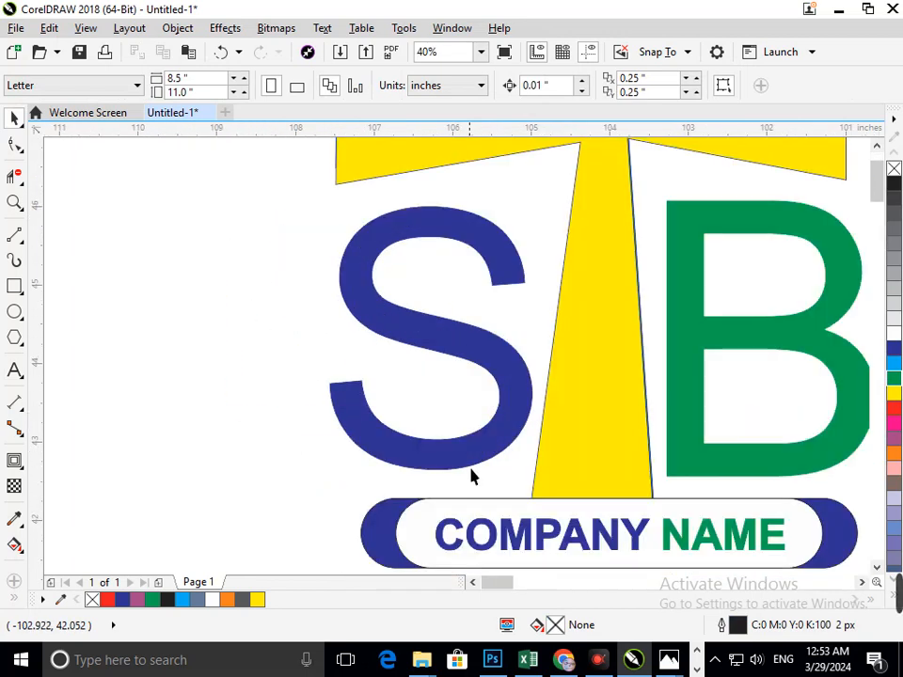
pyautogui.click(400, 450)
pyautogui.moveTo(320, 470); pyautogui.dragTo(346, 471)
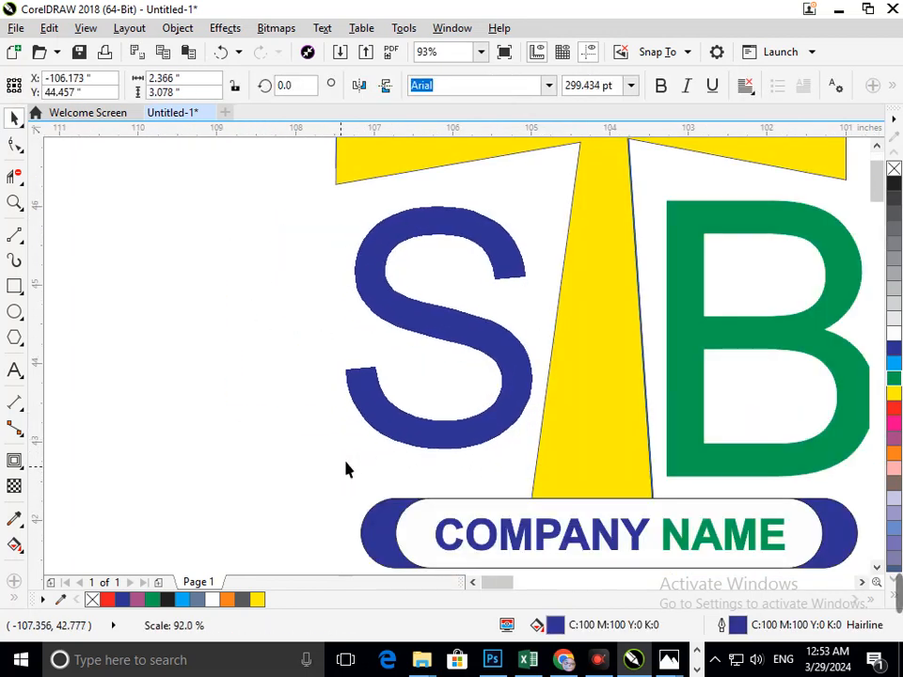
pyautogui.click(346, 470)
pyautogui.scroll(-3, 550, 422)
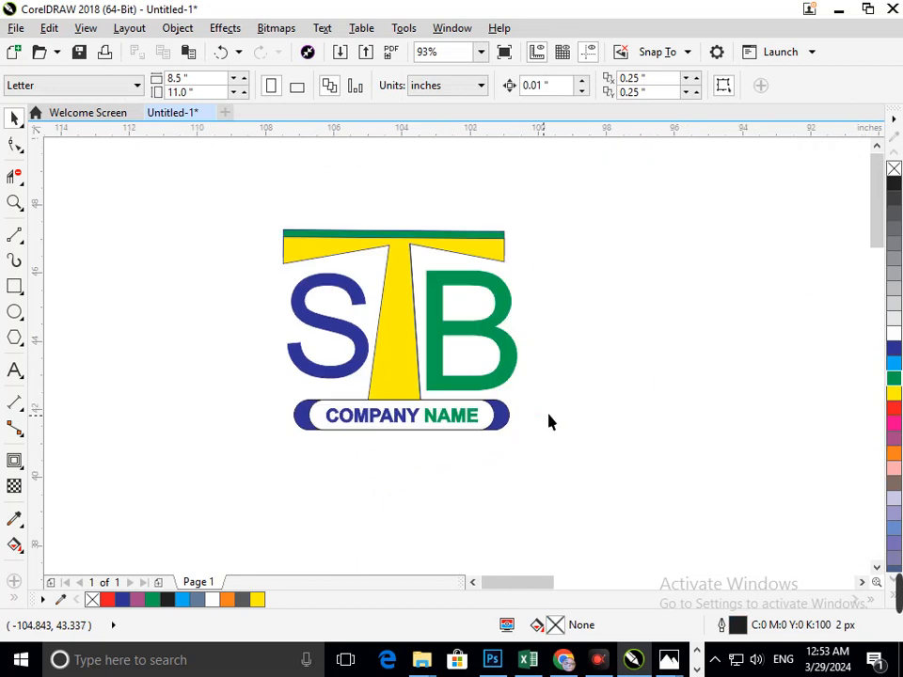
# Step: Shrink the letter B to match the S in height and move it closer to the stem of the T
pyautogui.click(471, 396)
pyautogui.moveTo(427, 413); pyautogui.dragTo(439, 418)
pyautogui.click(474, 384)
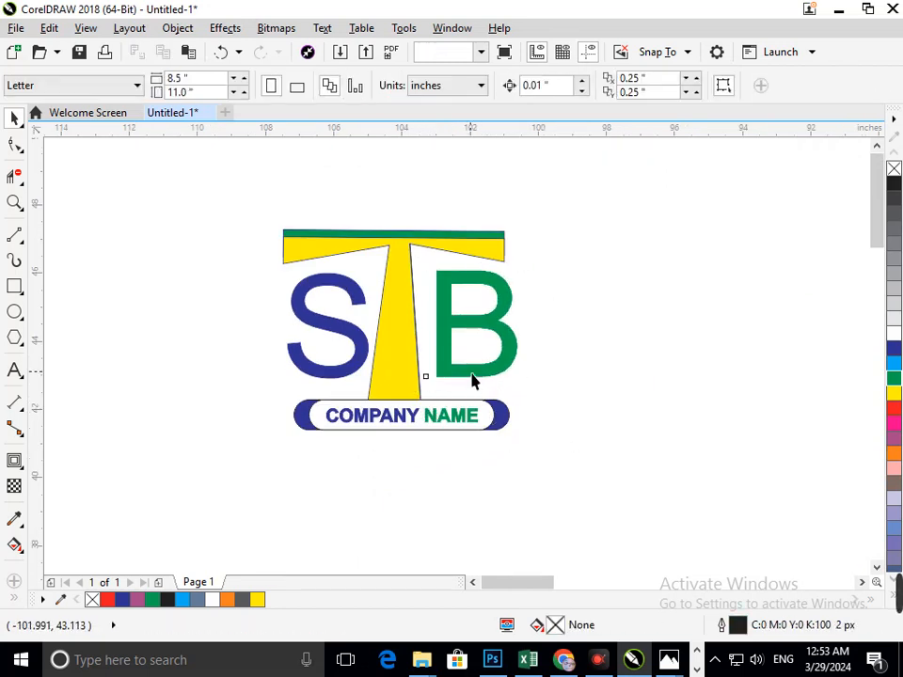
pyautogui.moveTo(474, 380); pyautogui.dragTo(463, 384)
pyautogui.click(597, 411)
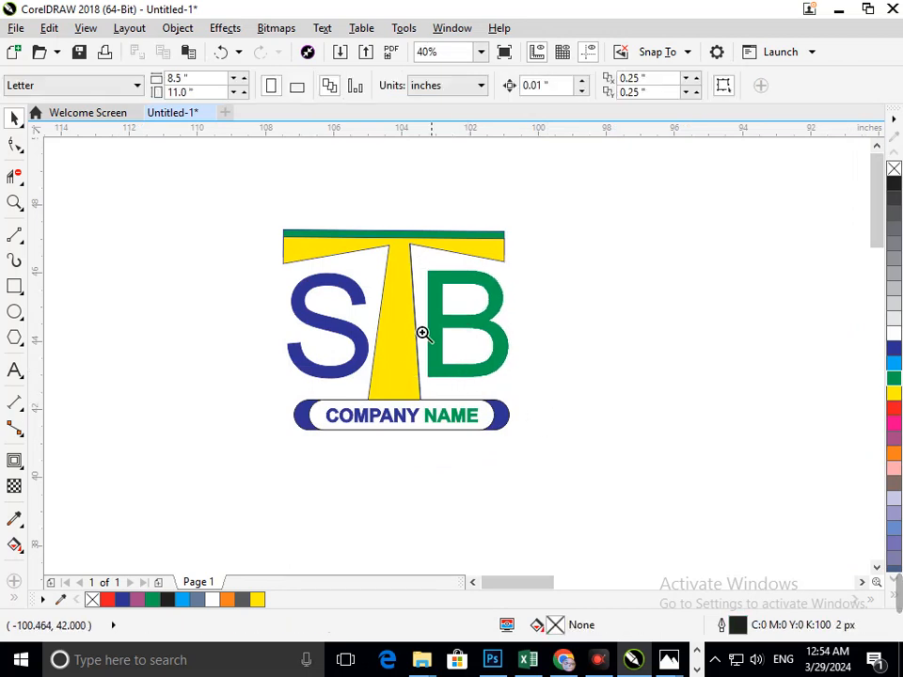
pyautogui.scroll(-5, 301, 310)
pyautogui.scroll(5, 303, 316)
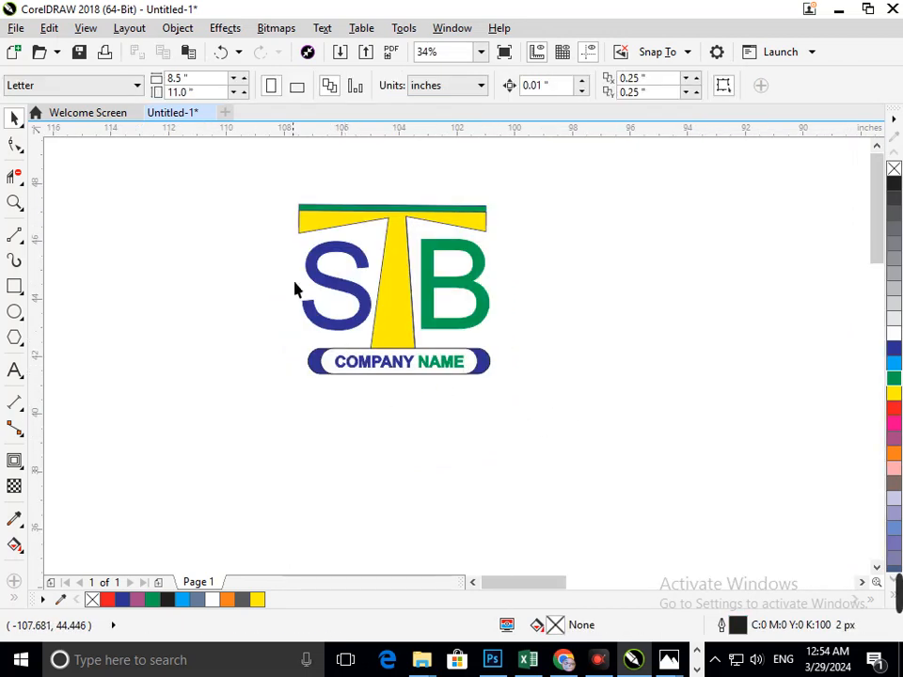
# Step: Stretch the letter S downward to about 3.61 inches tall, keeping its width and lower the gap above the base bar
pyautogui.click(337, 329)
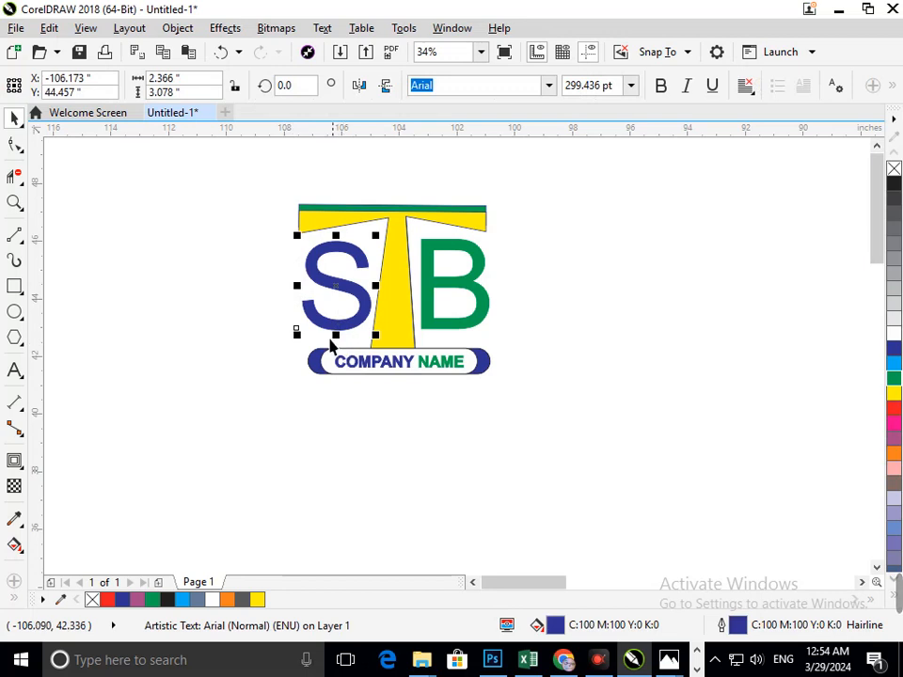
pyautogui.scroll(3, 331, 346)
pyautogui.moveTo(439, 294); pyautogui.dragTo(435, 347)
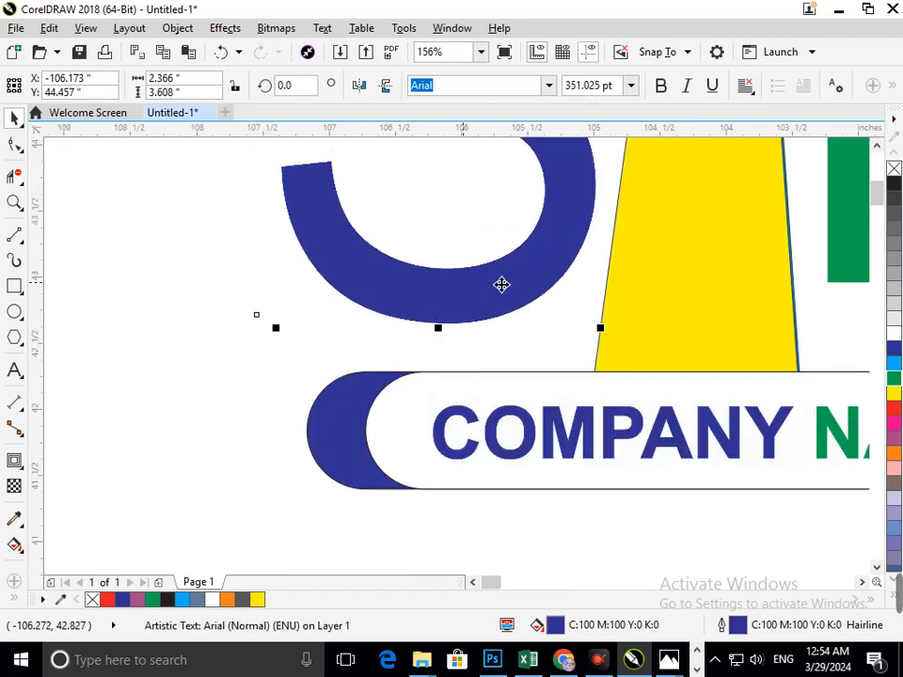
pyautogui.scroll(-3, 527, 256)
pyautogui.click(513, 355)
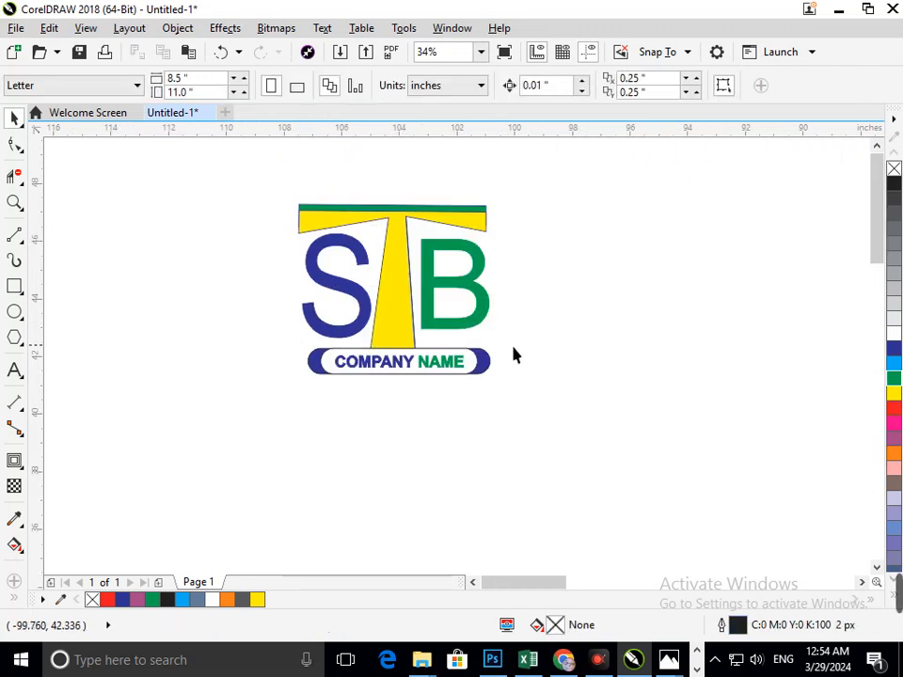
pyautogui.scroll(3, 485, 347)
pyautogui.scroll(-3, 498, 381)
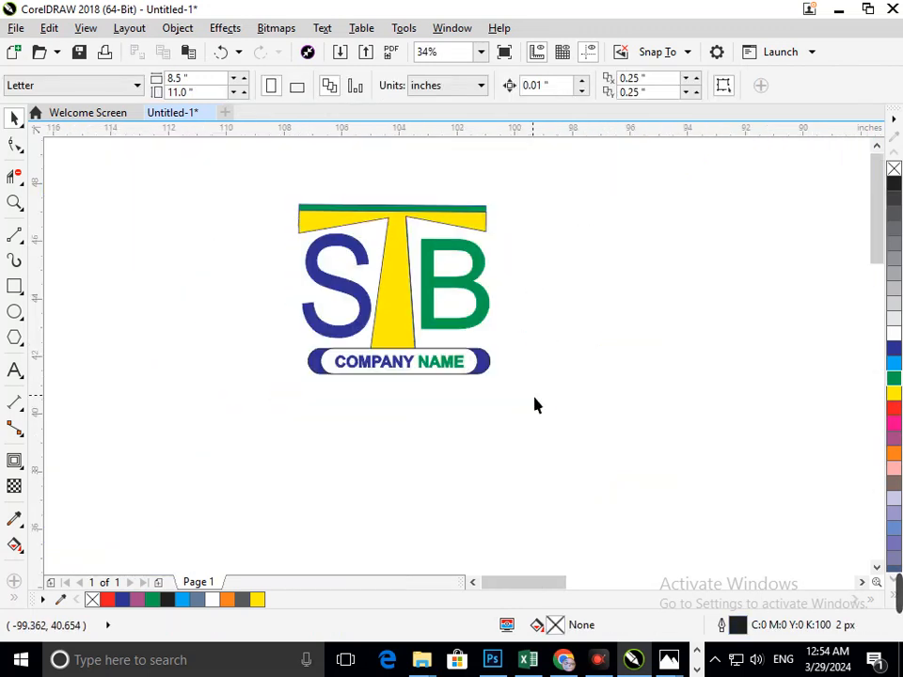
# Step: Stretch the letter B downward to about 3.72 inches tall, keeping its width and upper edge in place
pyautogui.click(464, 335)
pyautogui.scroll(4, 466, 346)
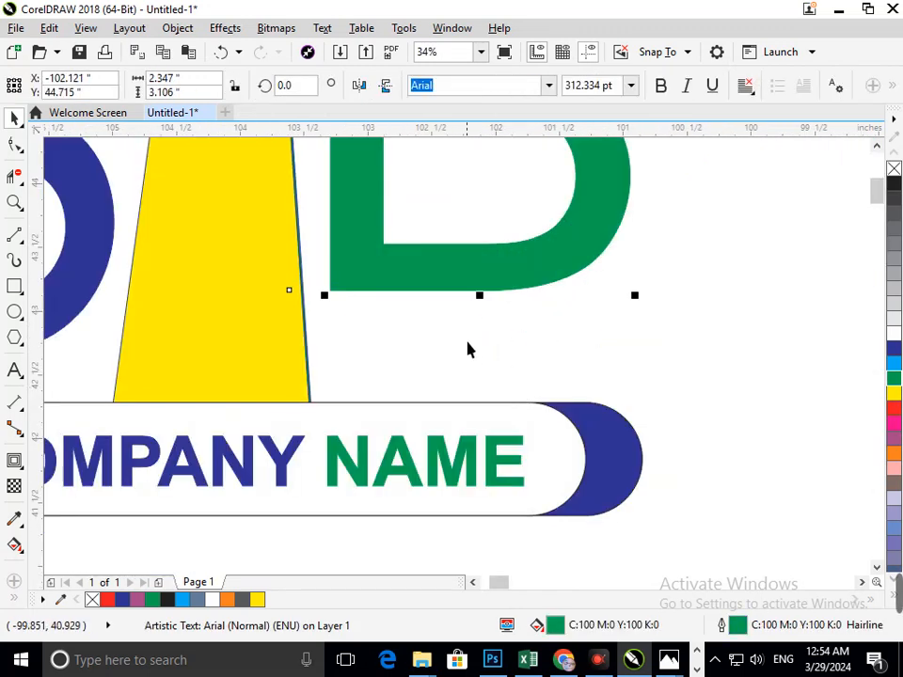
pyautogui.moveTo(490, 309); pyautogui.dragTo(480, 365)
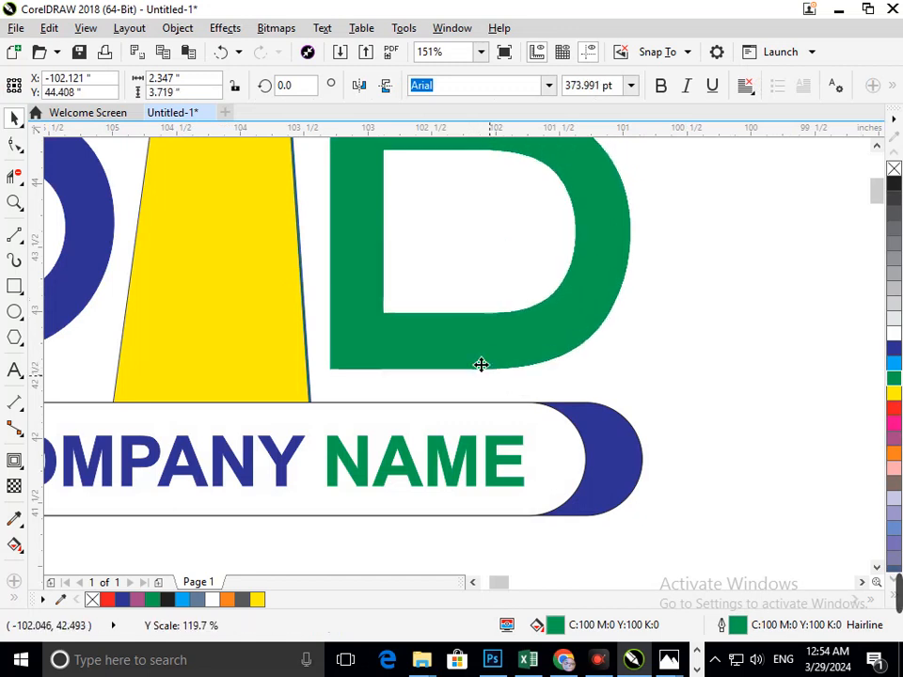
pyautogui.scroll(-3, 582, 403)
pyautogui.click(630, 419)
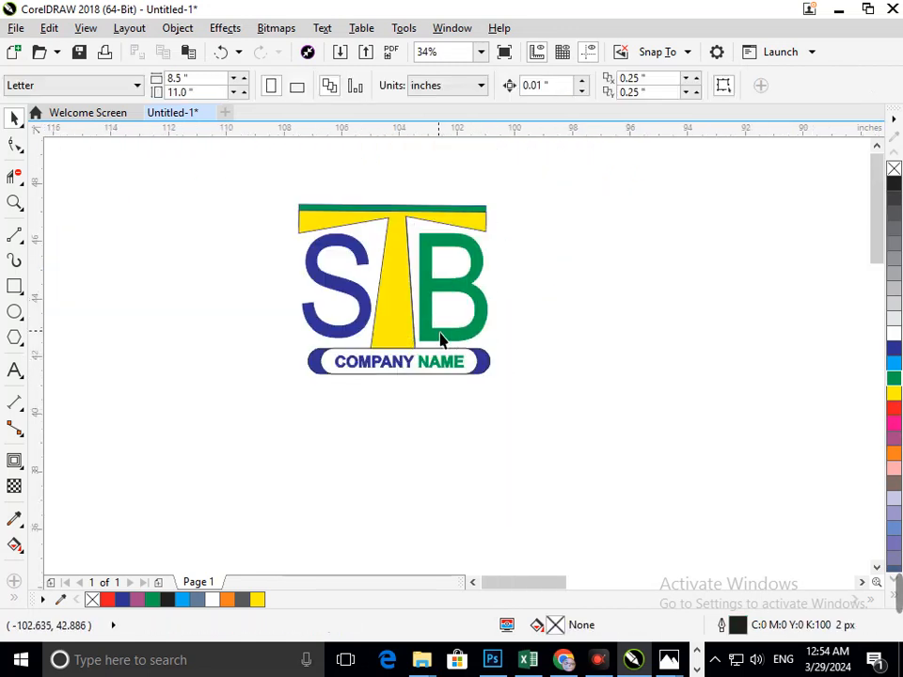
# Step: Try a black fill on the T shape
pyautogui.click(402, 312)
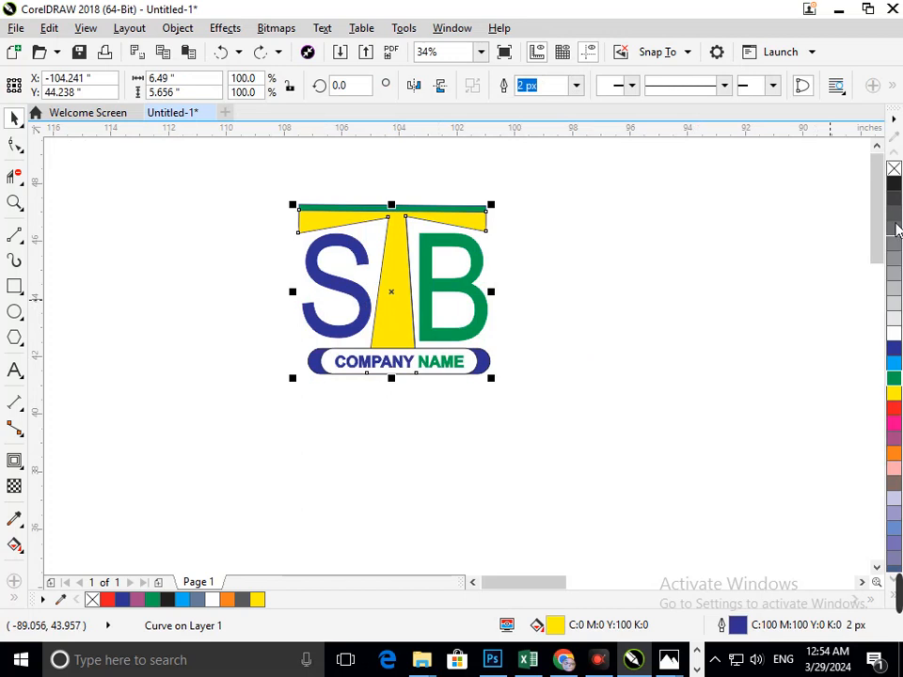
pyautogui.click(894, 184)
pyautogui.click(588, 326)
pyautogui.scroll(-5, 404, 320)
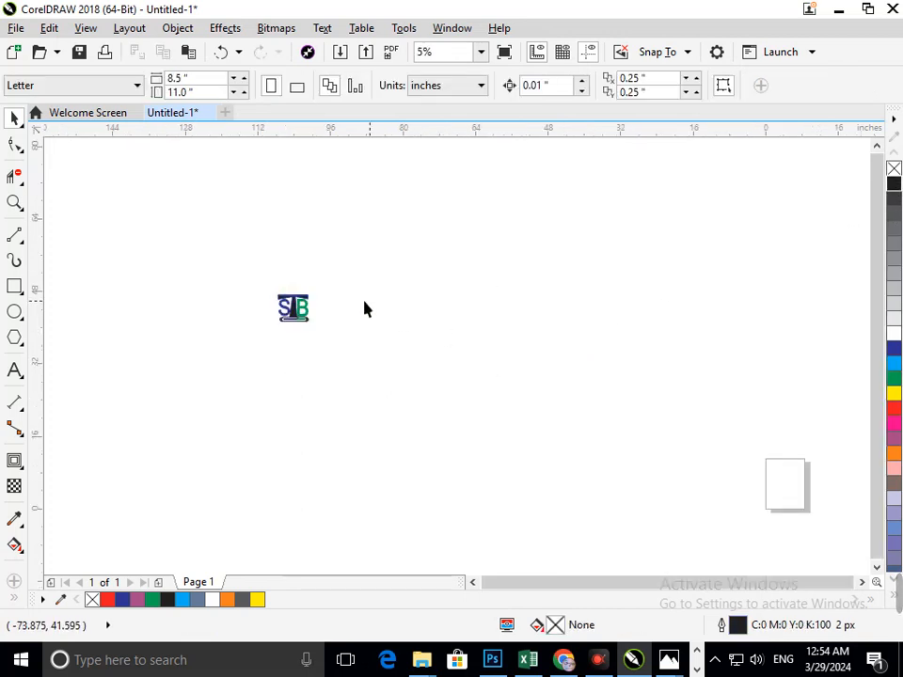
pyautogui.moveTo(348, 376); pyautogui.dragTo(347, 375)
pyautogui.scroll(2, 520, 316)
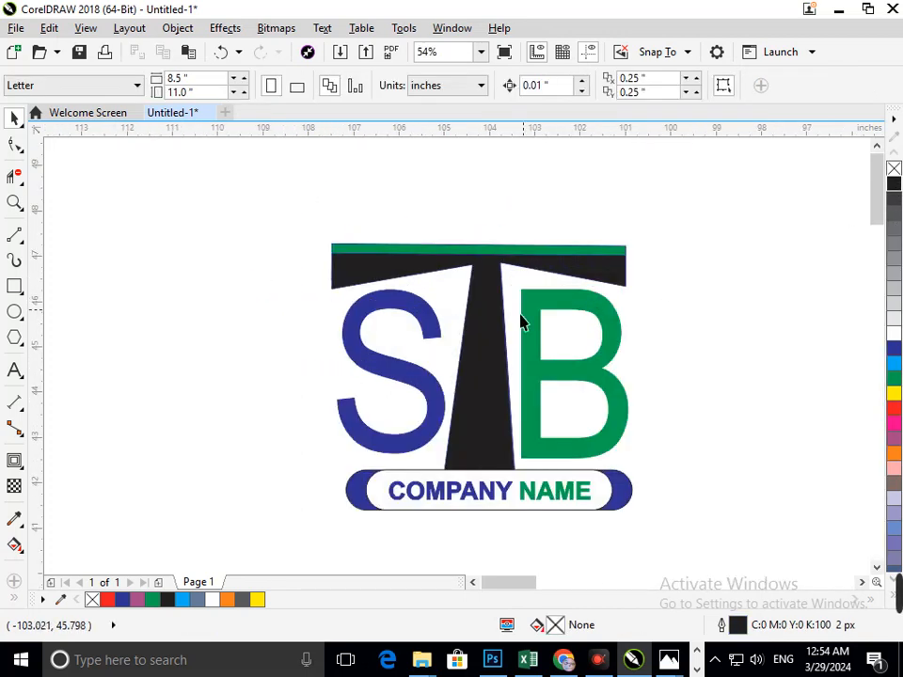
# Step: Fill the T shape with red
pyautogui.click(499, 329)
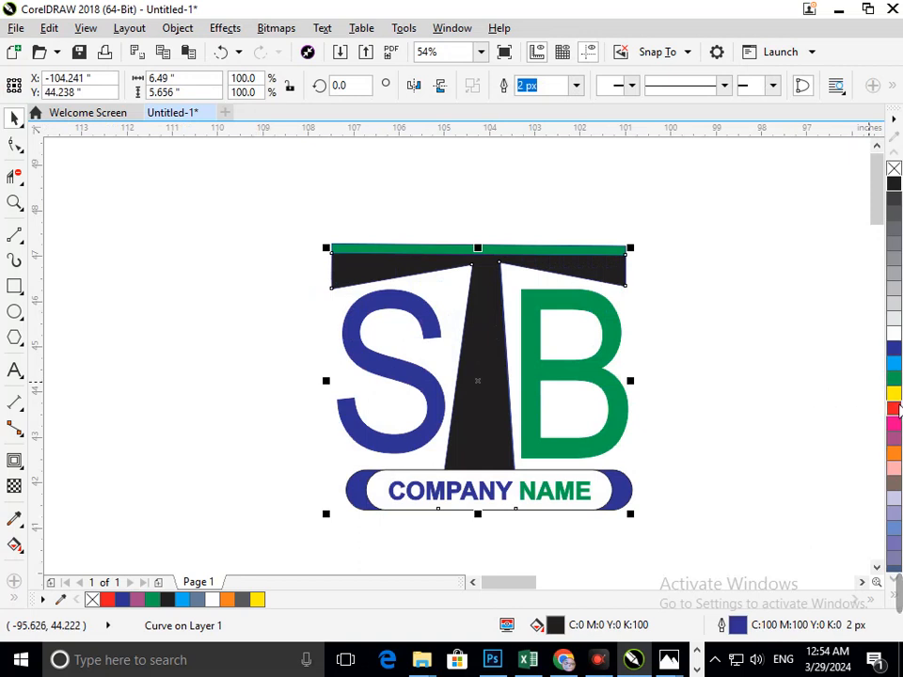
pyautogui.click(895, 408)
pyautogui.click(764, 429)
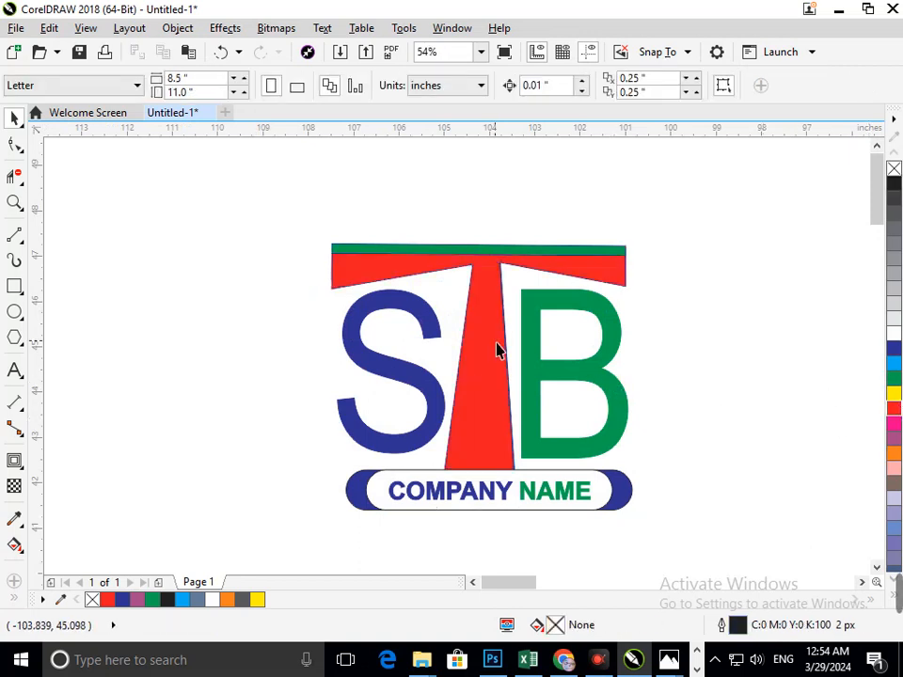
# Step: Give the company name text a 4 px outline placed behind the fill and scaling with the object
pyautogui.click(504, 502)
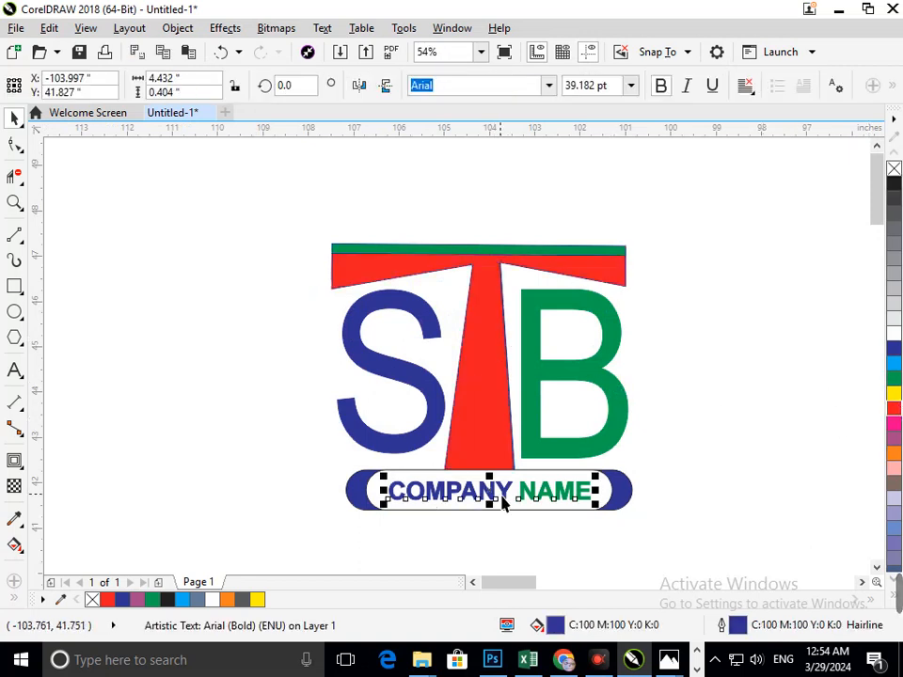
pyautogui.press('F12')
pyautogui.click(337, 212)
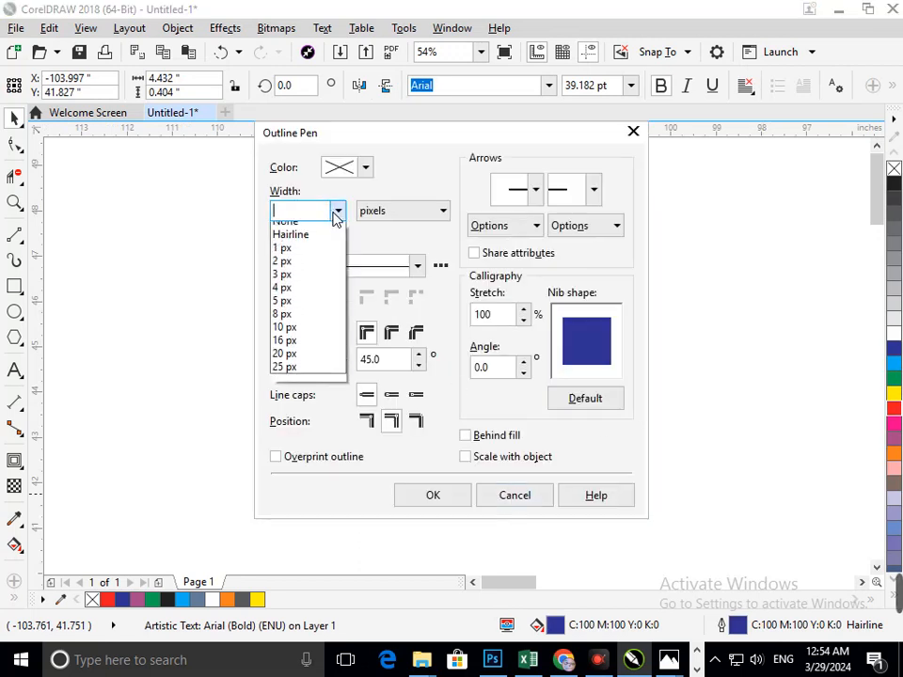
pyautogui.click(295, 296)
pyautogui.click(465, 435)
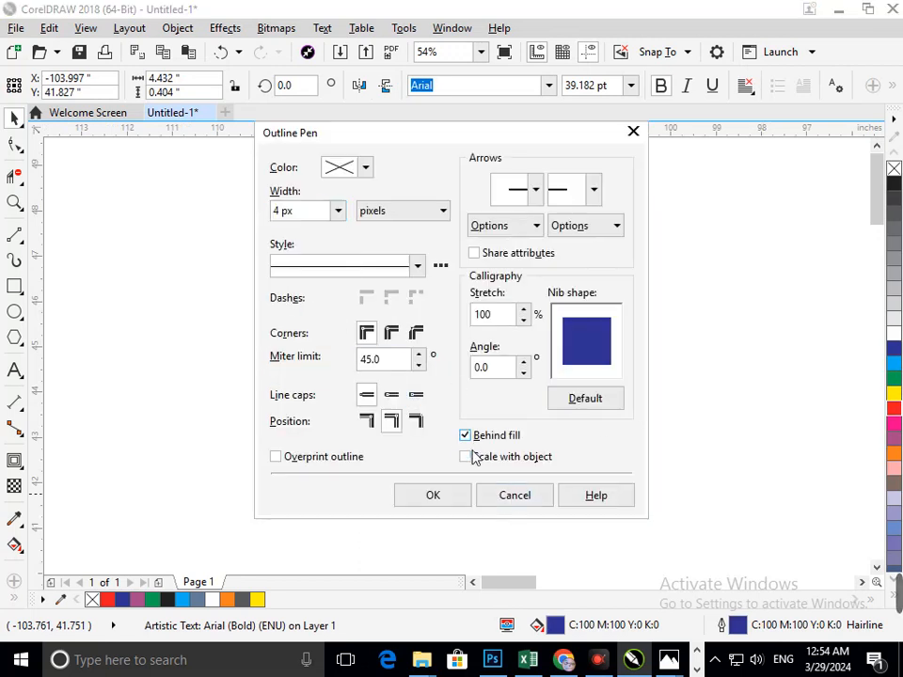
pyautogui.click(464, 457)
pyautogui.click(435, 496)
pyautogui.click(747, 467)
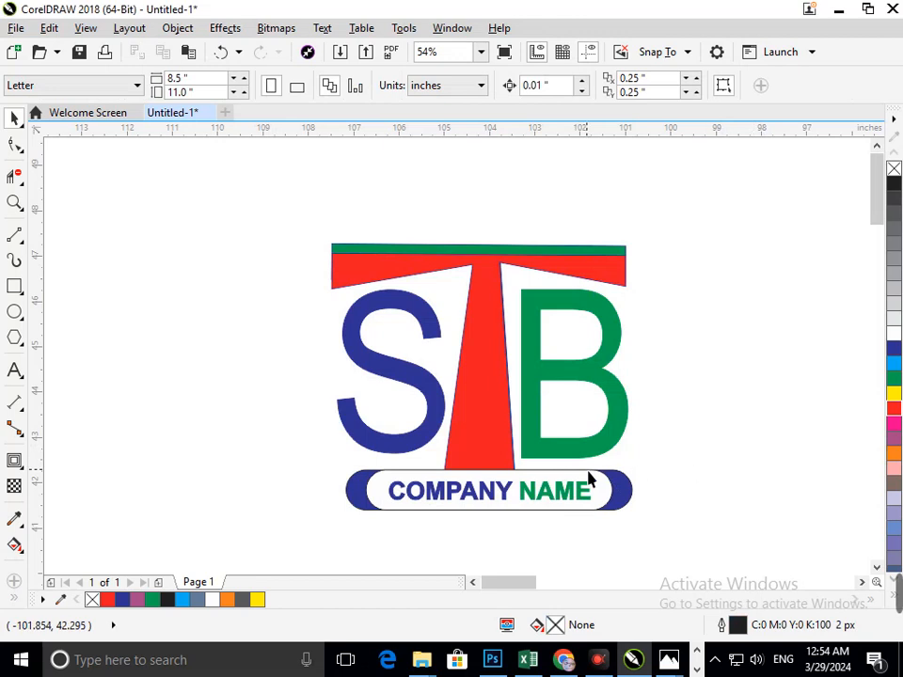
# Step: Apply an inside contour to the red T shape with the Contour tool, offset about 0.157 inches
pyautogui.click(484, 366)
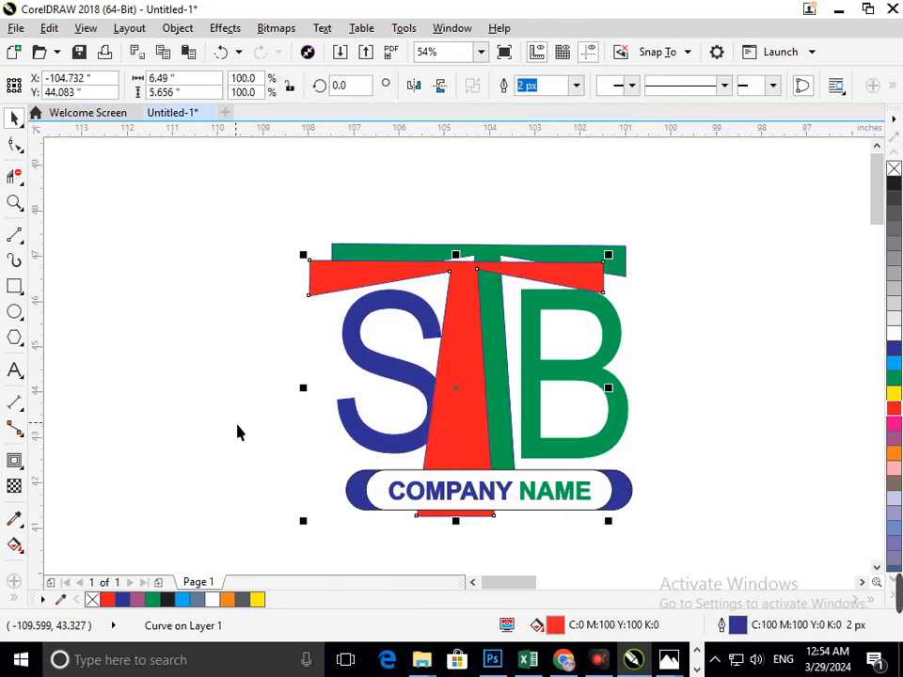
pyautogui.click(26, 475)
pyautogui.click(55, 480)
pyautogui.moveTo(333, 295)
pyautogui.mouseDown()
pyautogui.moveTo(345, 287)
pyautogui.moveTo(346, 295)
pyautogui.mouseUp()
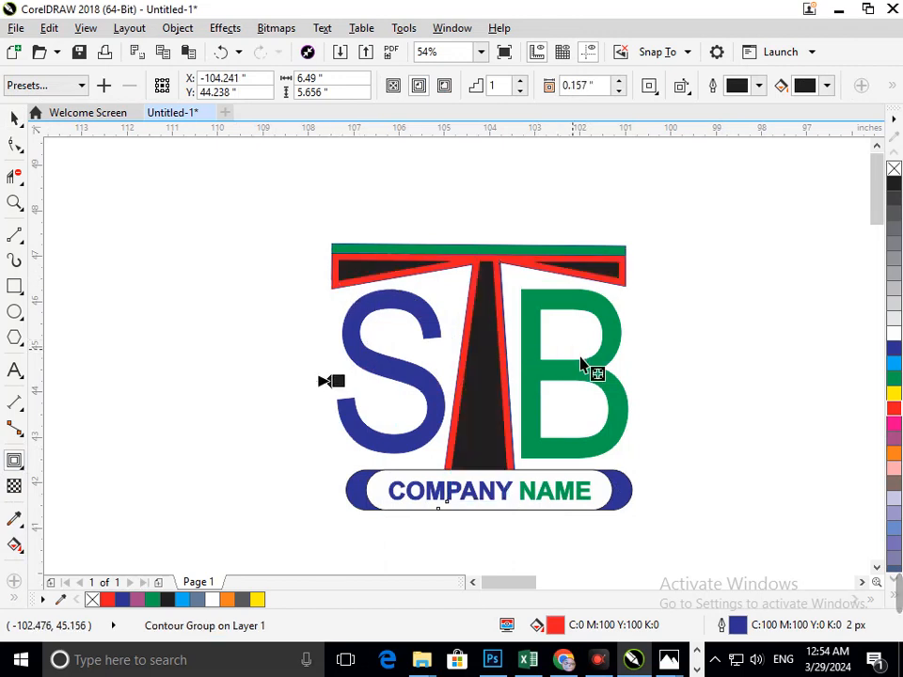
# Step: Set the T's contour to 3 steps
pyautogui.click(521, 82)
pyautogui.click(520, 82)
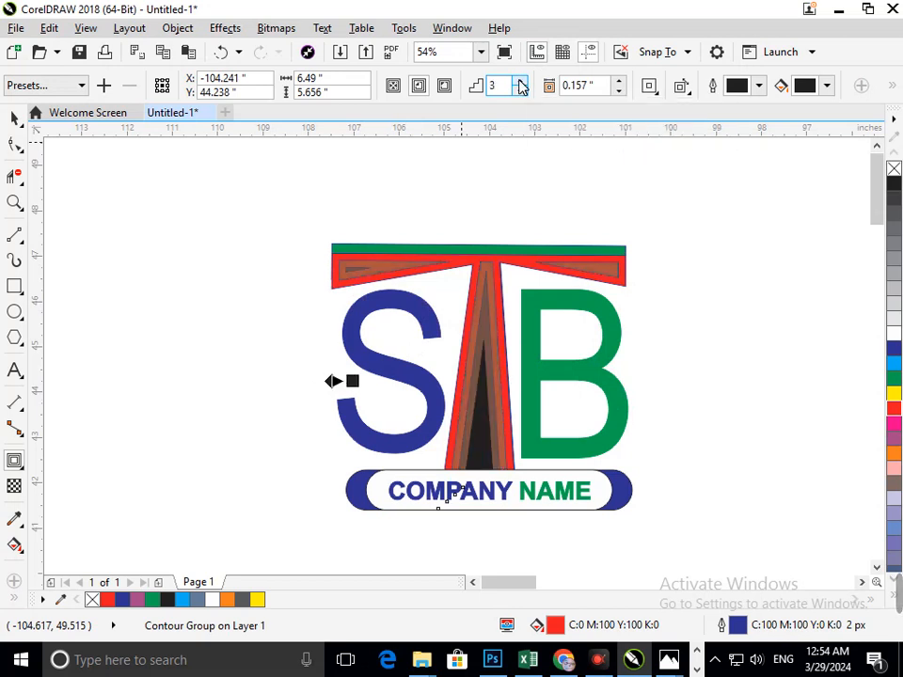
pyautogui.click(520, 82)
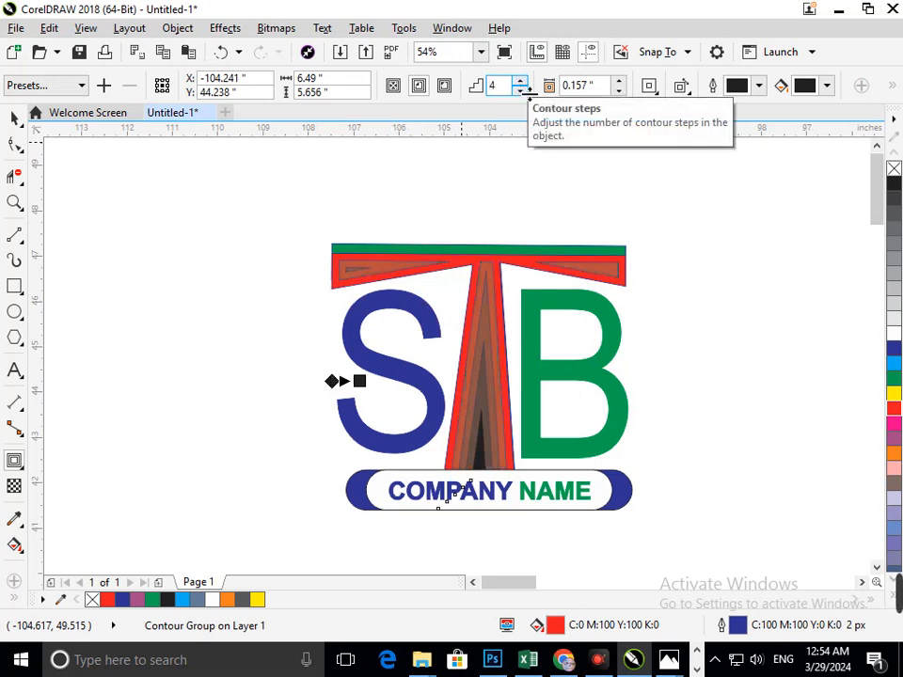
pyautogui.click(521, 90)
pyautogui.click(520, 91)
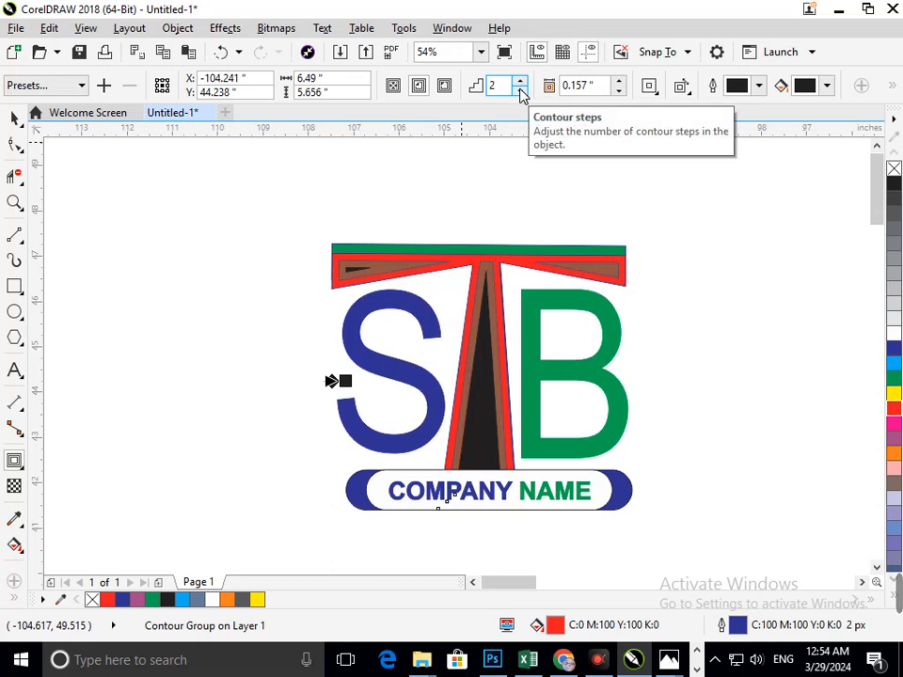
pyautogui.click(521, 82)
pyautogui.click(14, 118)
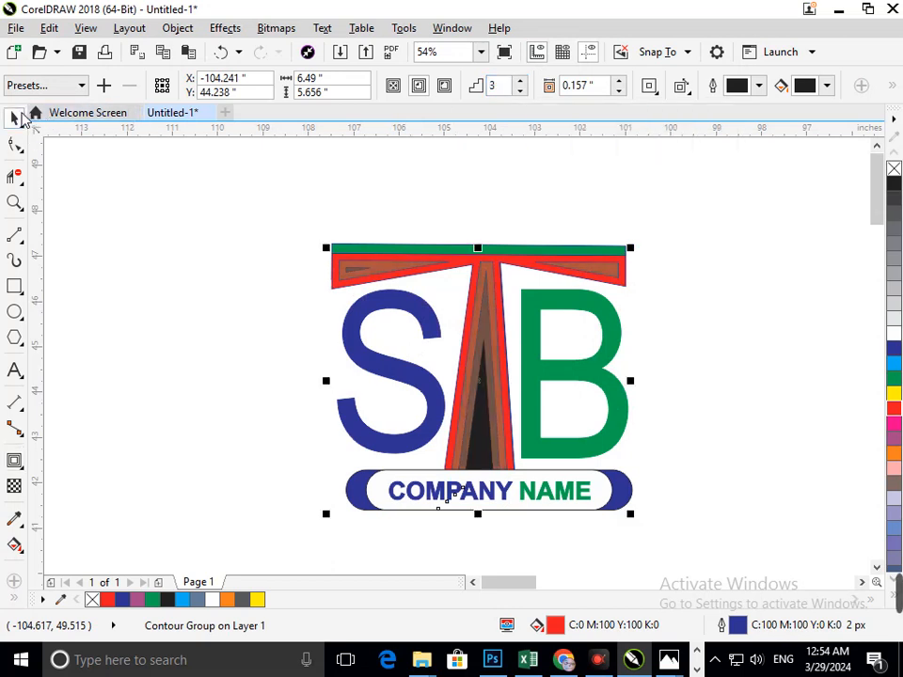
pyautogui.click(227, 299)
# Step: Break the T's contour group apart and ungroup the contour shapes into separate objects
pyautogui.scroll(-2, 479, 344)
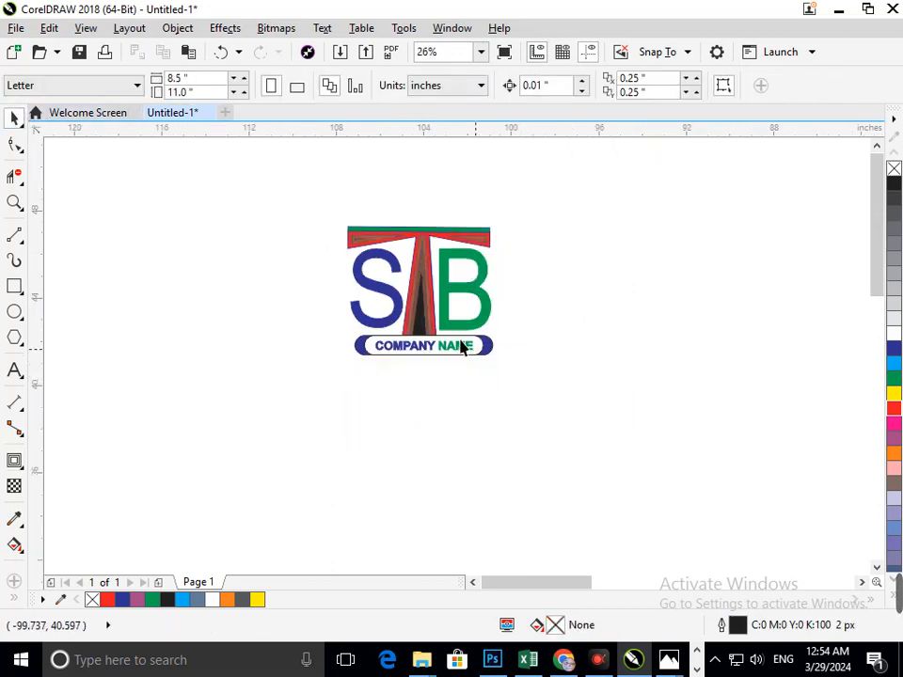
pyautogui.moveTo(396, 291); pyautogui.dragTo(505, 377)
pyautogui.press('F2')
pyautogui.moveTo(270, 165); pyautogui.dragTo(674, 433)
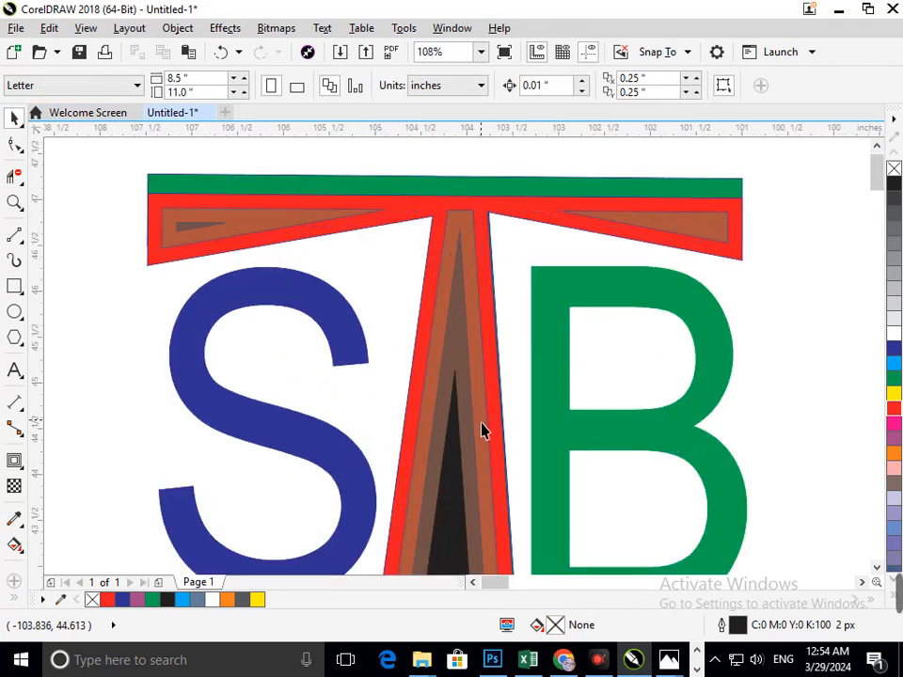
pyautogui.click(462, 429)
pyautogui.hotkey('ctrl', 'z')
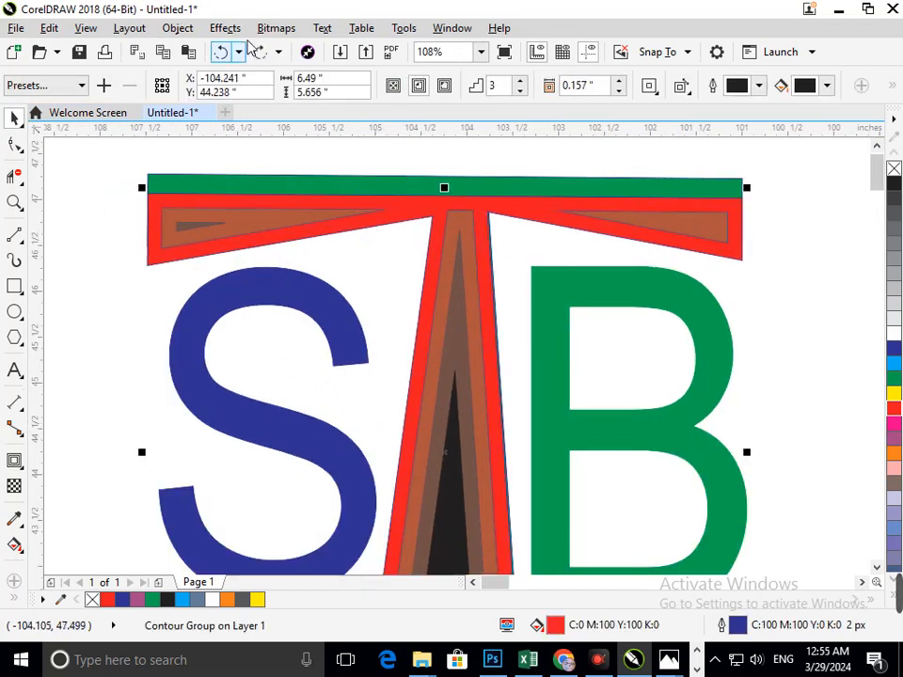
pyautogui.click(177, 29)
pyautogui.click(257, 335)
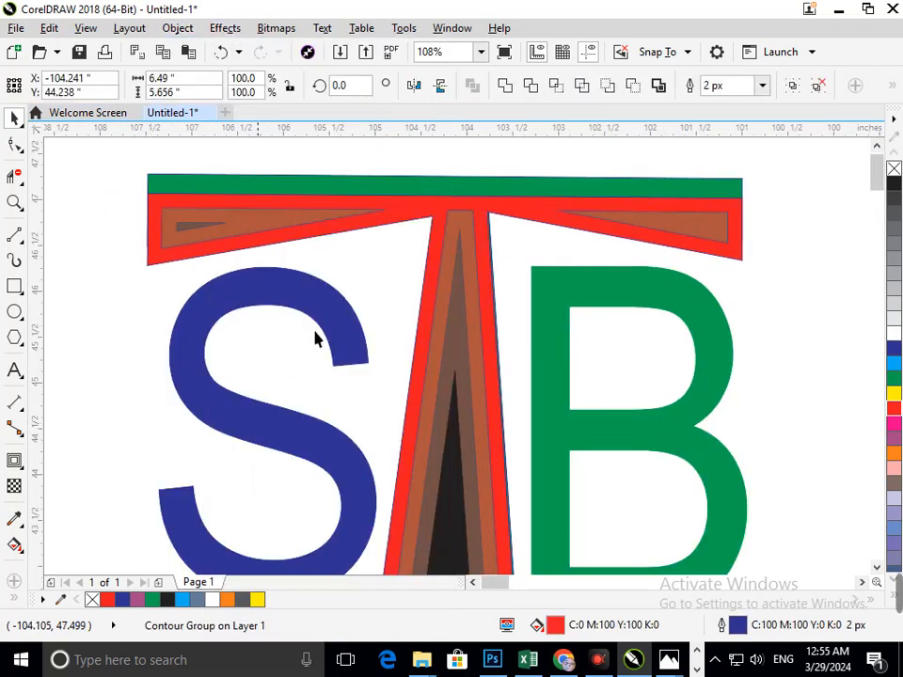
pyautogui.press('Escape')
pyautogui.click(413, 451)
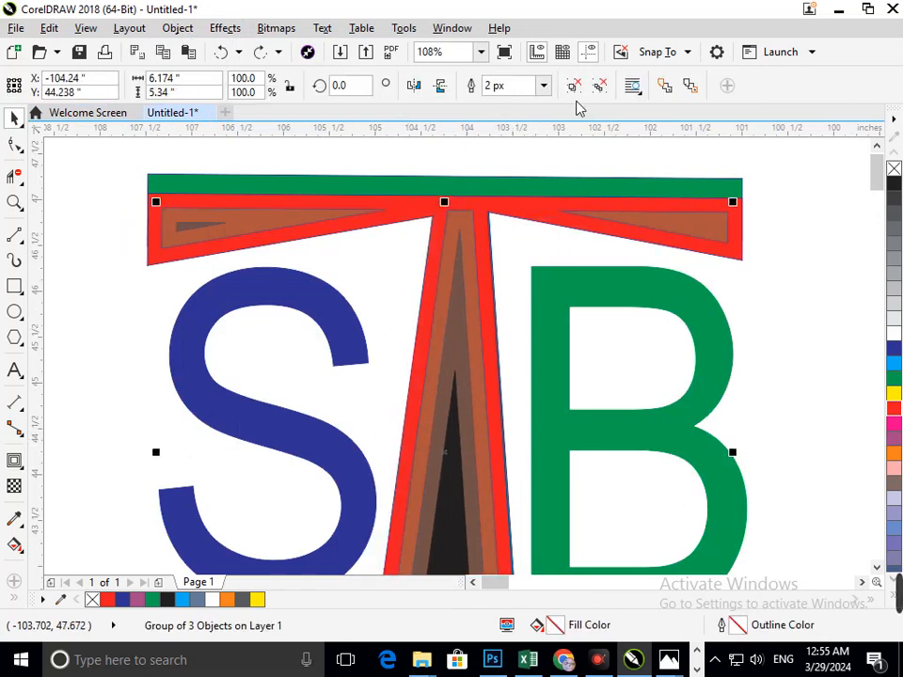
pyautogui.click(600, 86)
pyautogui.click(591, 323)
# Step: Fill the innermost contour shape of the T light blue and the surrounding middle contour shape green
pyautogui.click(414, 441)
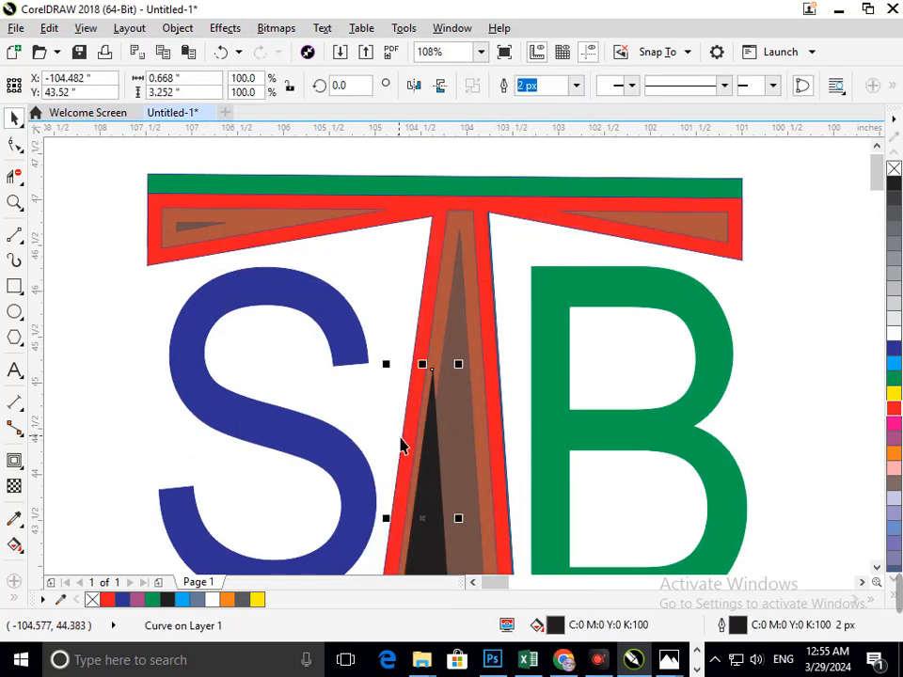
pyautogui.click(894, 362)
pyautogui.click(812, 416)
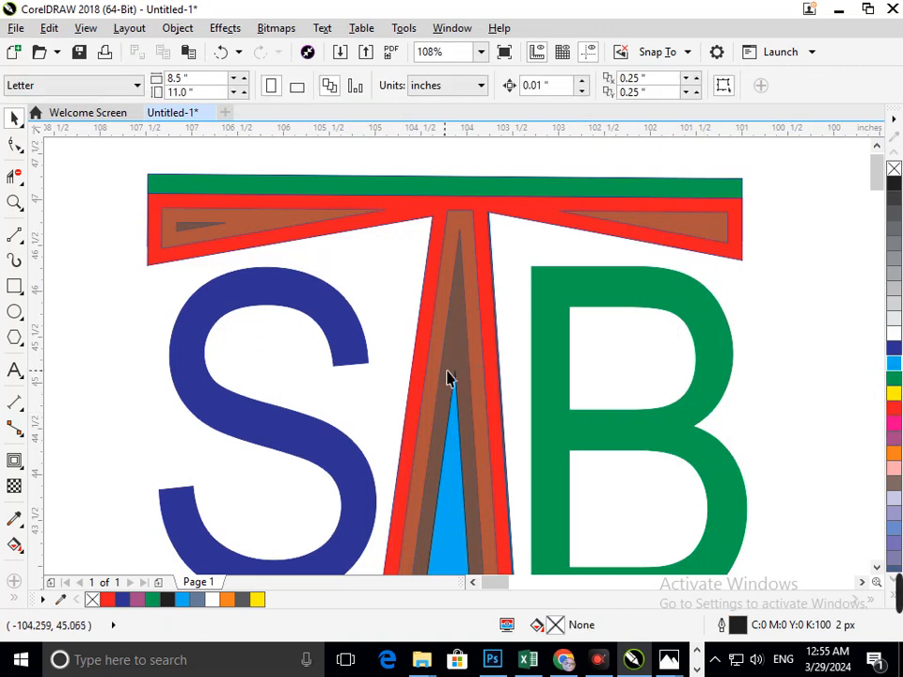
pyautogui.moveTo(448, 377); pyautogui.dragTo(393, 356)
pyautogui.hotkey('ctrl', 'z')
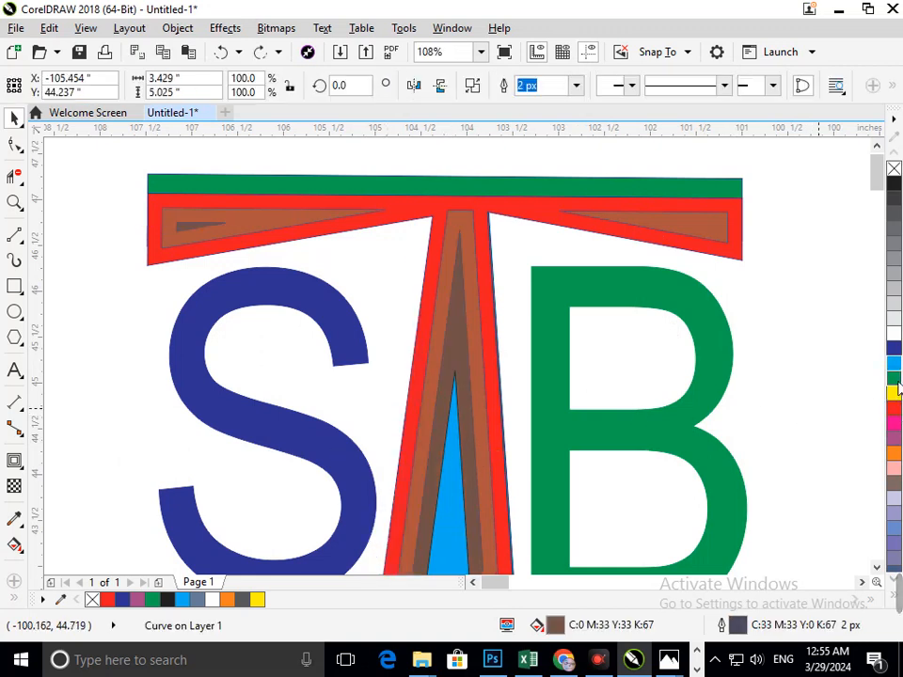
pyautogui.click(894, 378)
pyautogui.click(400, 311)
# Step: Fill the largest contour shape inside the T's red border dark blue
pyautogui.moveTo(358, 223); pyautogui.dragTo(290, 230)
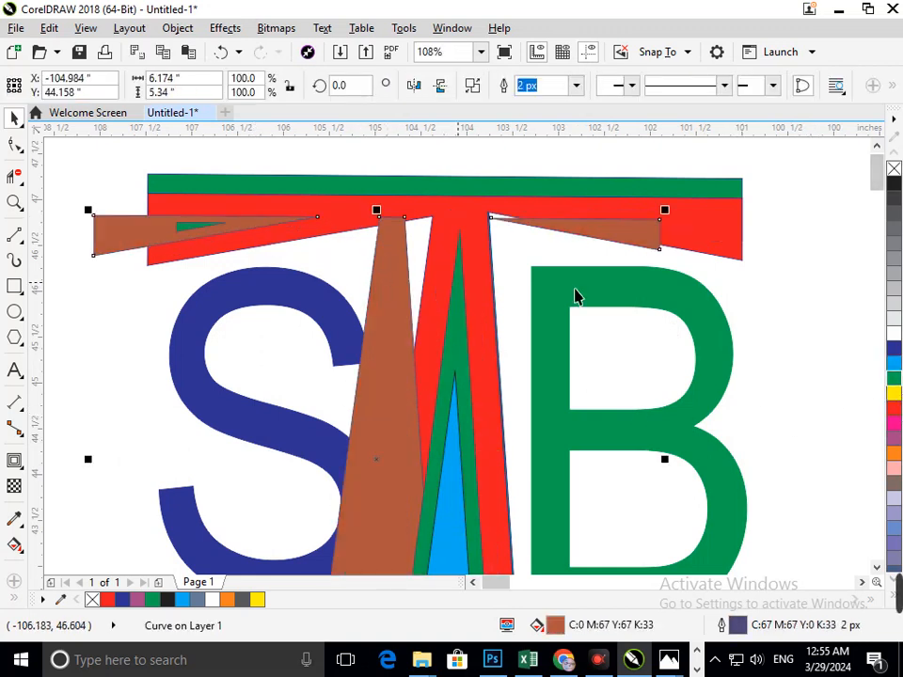
pyautogui.hotkey('ctrl', 'z')
pyautogui.click(894, 348)
pyautogui.click(596, 349)
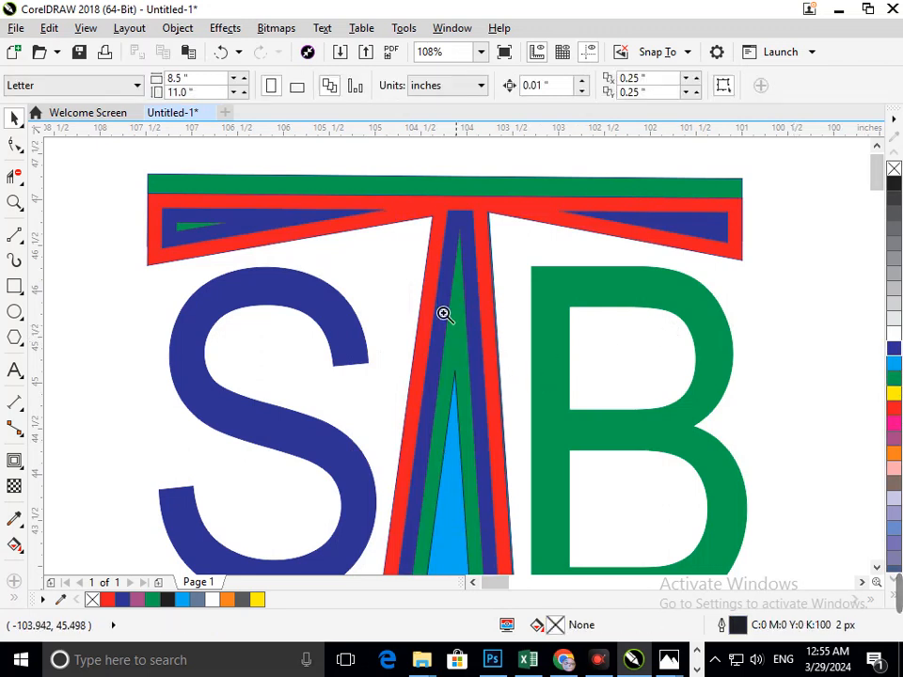
# Step: Pull the green middle contour shape out of the T and delete it
pyautogui.scroll(-2, 489, 378)
pyautogui.scroll(-3, 500, 401)
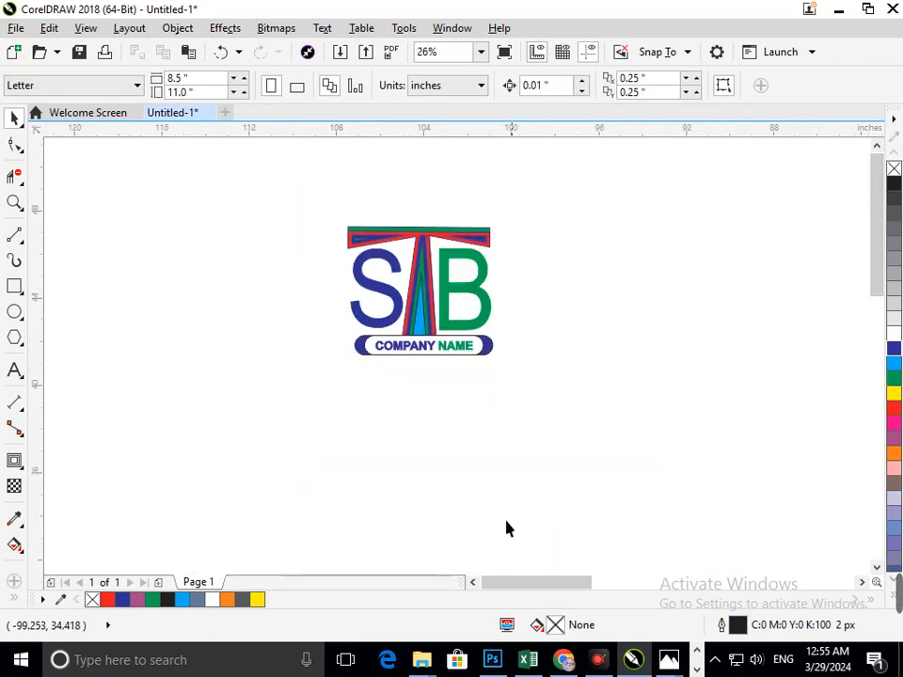
pyautogui.scroll(4, 368, 271)
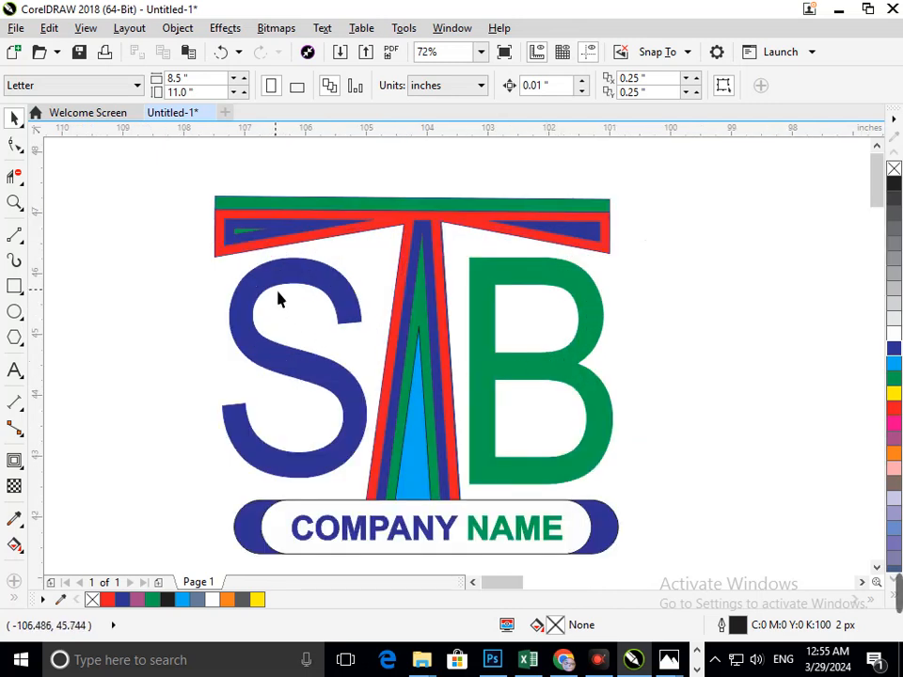
pyautogui.moveTo(243, 235); pyautogui.dragTo(136, 251)
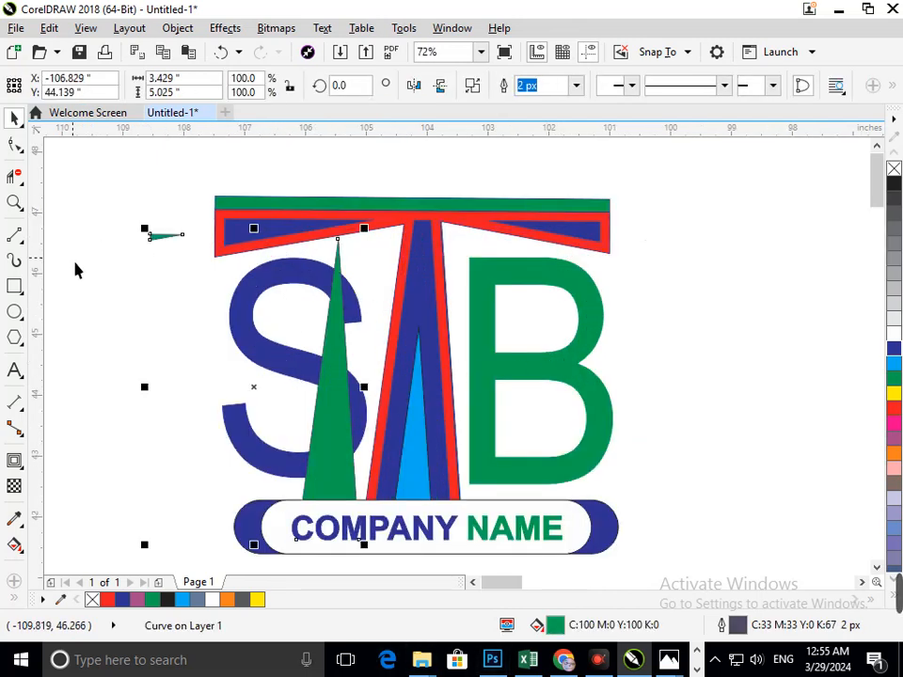
pyautogui.press('Delete')
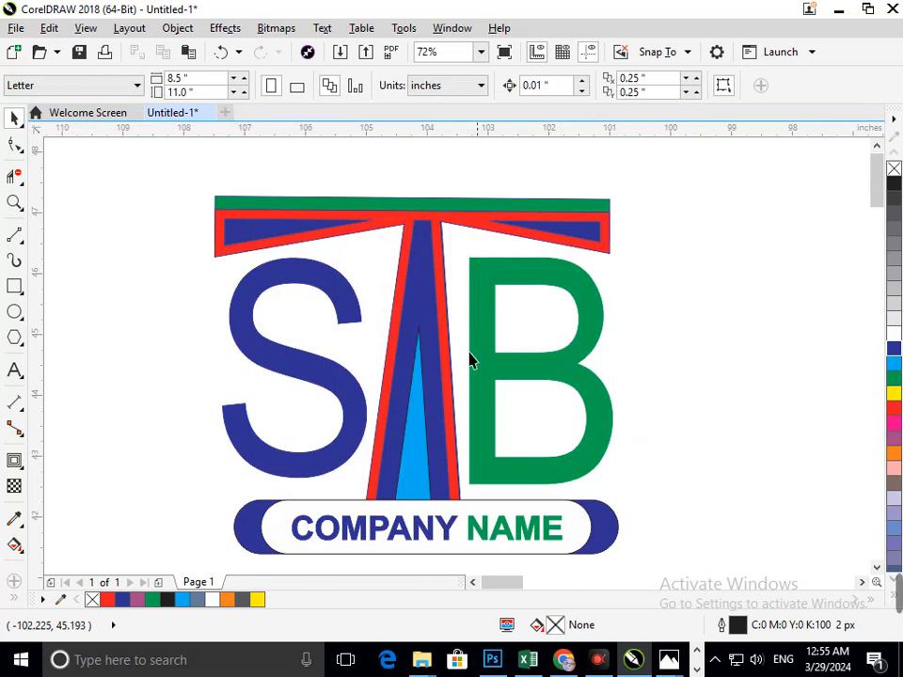
# Step: Try shifting the T's dark blue inner shape sideways and undo the move
pyautogui.moveTo(425, 395); pyautogui.dragTo(439, 411)
pyautogui.press('F2')
pyautogui.moveTo(311, 226); pyautogui.dragTo(581, 427)
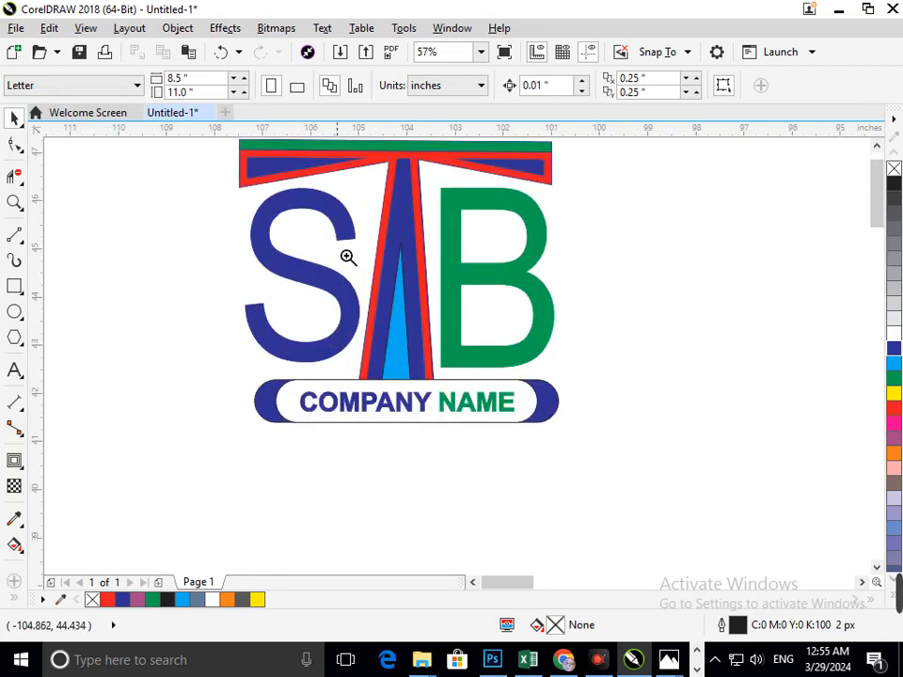
pyautogui.press('F3')
pyautogui.press('F2')
pyautogui.moveTo(335, 205); pyautogui.dragTo(516, 378)
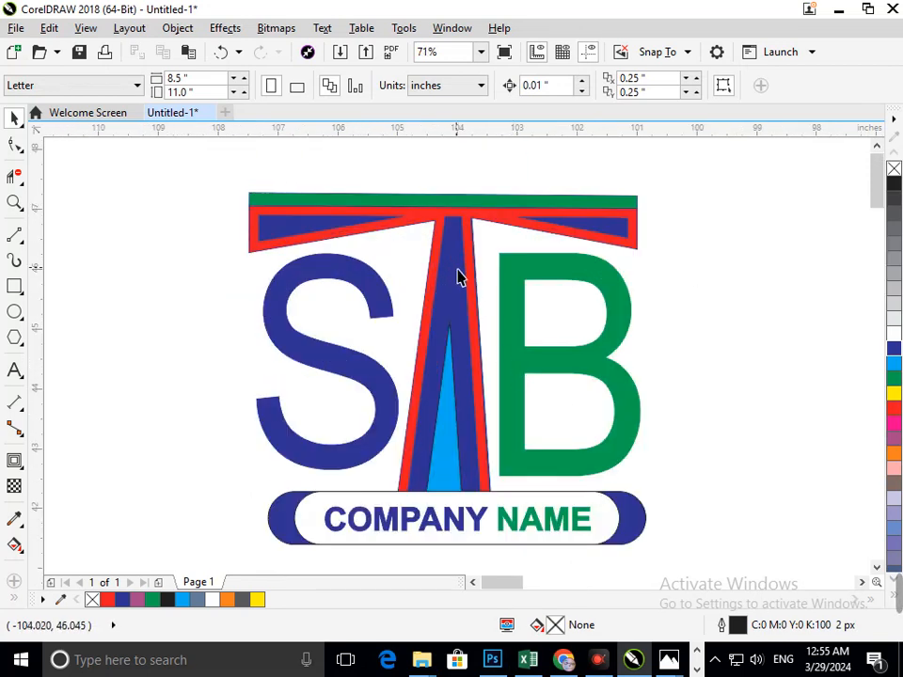
pyautogui.moveTo(458, 275); pyautogui.dragTo(419, 275)
pyautogui.hotkey('ctrl', 'z')
pyautogui.click(706, 307)
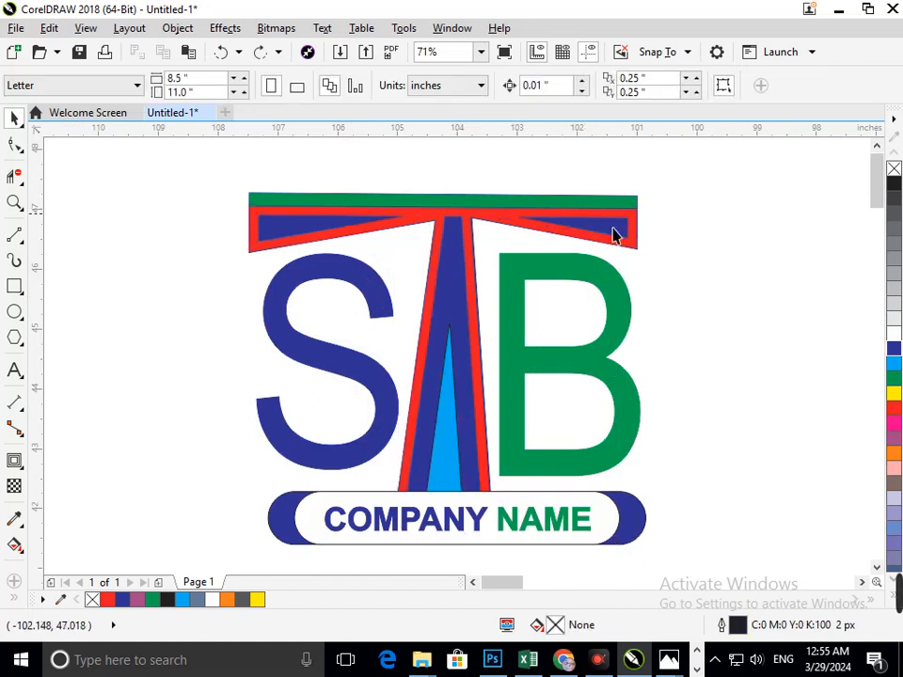
# Step: Try scaling the red T shape's height to 98.8 percent from its upper edge and undo the change
pyautogui.click(482, 223)
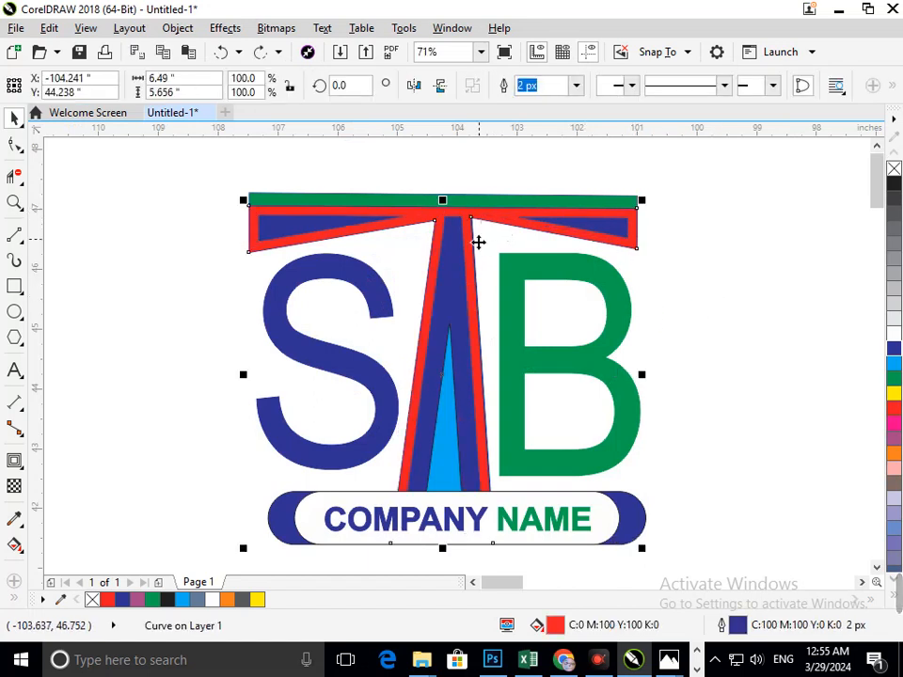
pyautogui.scroll(4, 478, 244)
pyautogui.moveTo(467, 241); pyautogui.dragTo(476, 283)
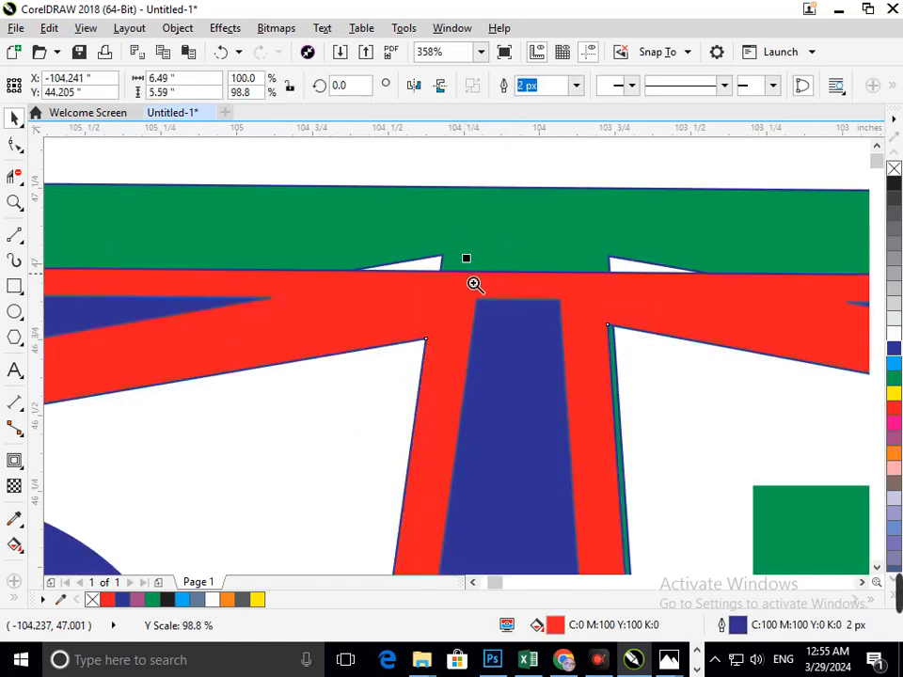
pyautogui.scroll(-4, 476, 282)
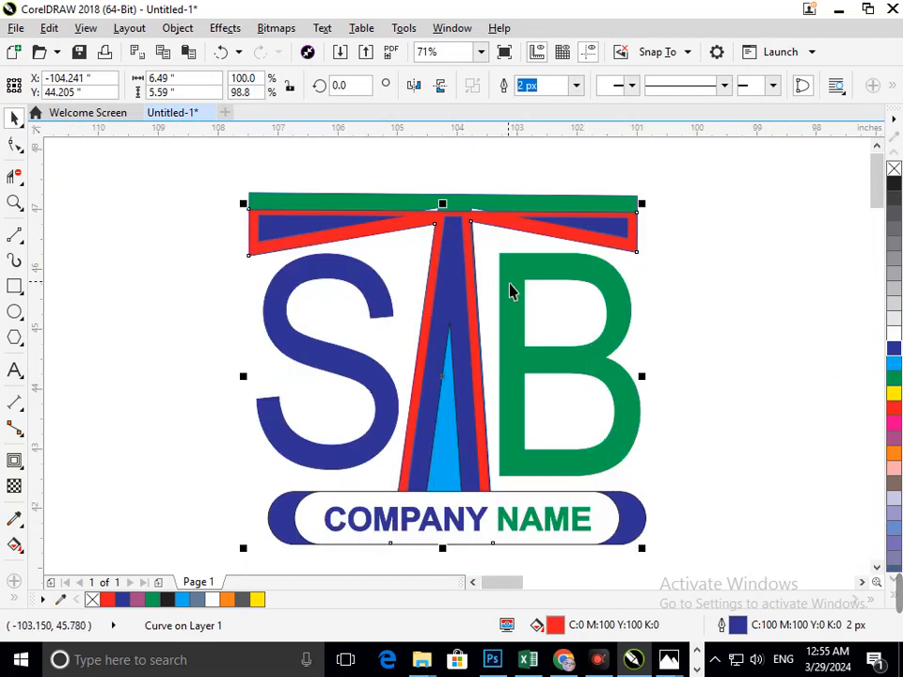
pyautogui.hotkey('ctrl', 'z')
pyautogui.click(681, 317)
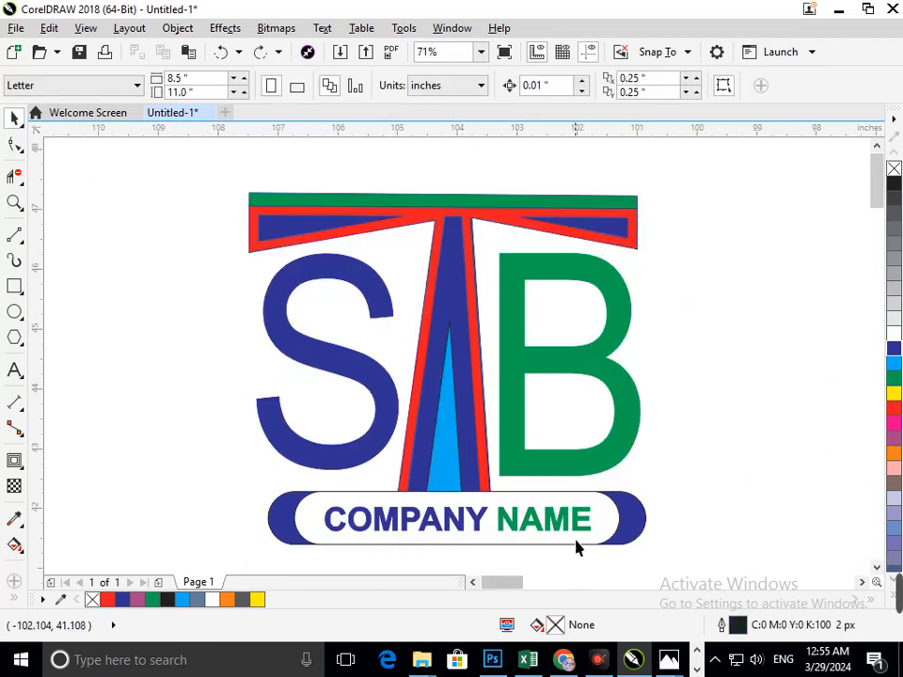
# Step: Group the rounded base bar shapes with the COMPANY NAME text
pyautogui.scroll(-3, 577, 549)
pyautogui.moveTo(700, 421); pyautogui.dragTo(198, 327)
pyautogui.moveTo(429, 367); pyautogui.dragTo(423, 376)
pyautogui.hotkey('ctrl', 'z')
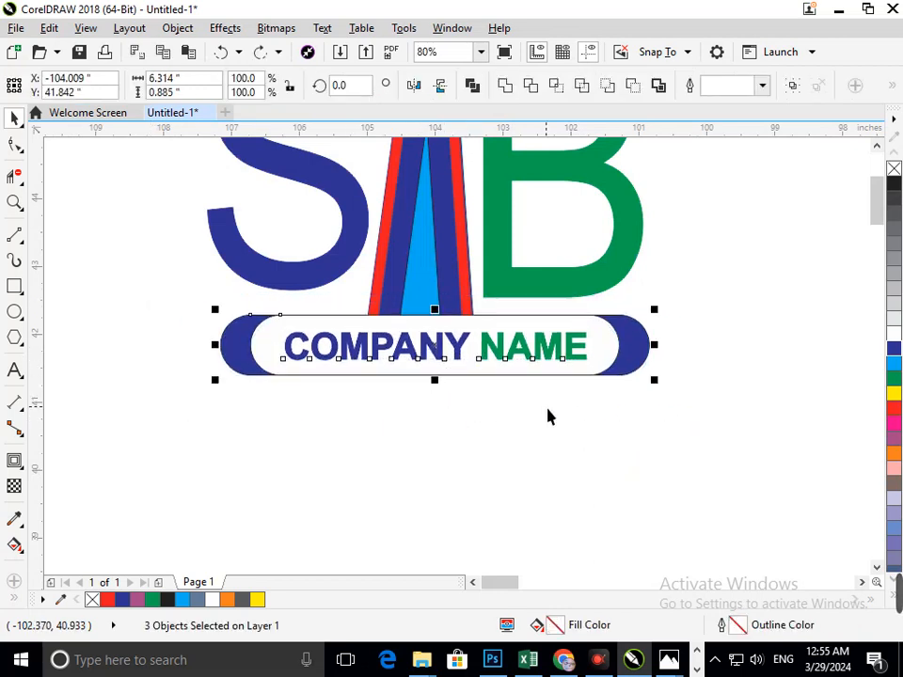
pyautogui.hotkey('ctrl', 'g')
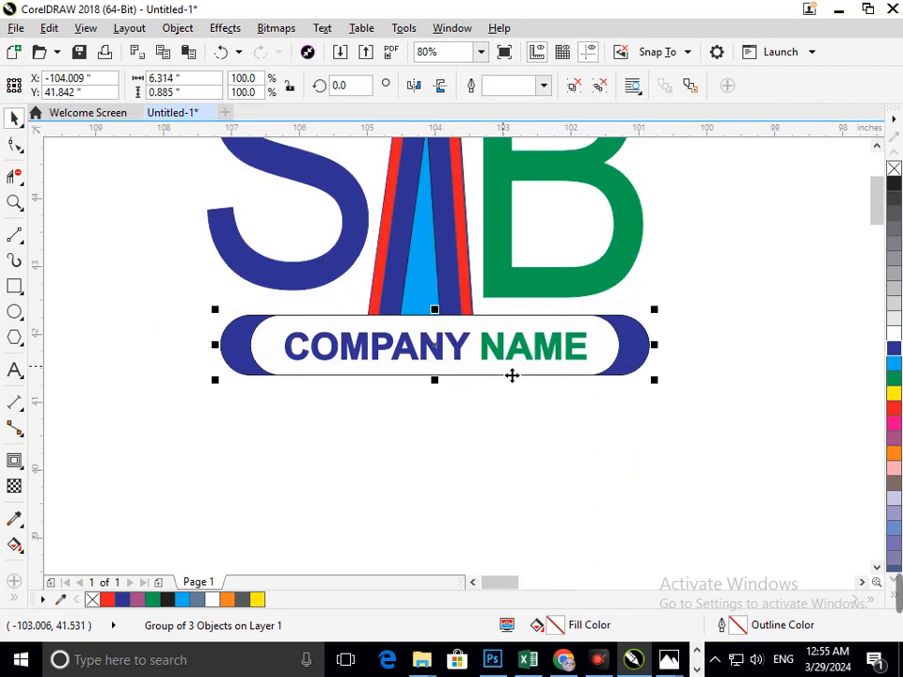
# Step: Trim the T's dark blue and light blue inner shapes with the base bar group
pyautogui.click(467, 402)
pyautogui.click(461, 357)
pyautogui.keyDown('shift'); pyautogui.click(449, 295); pyautogui.keyUp('shift')
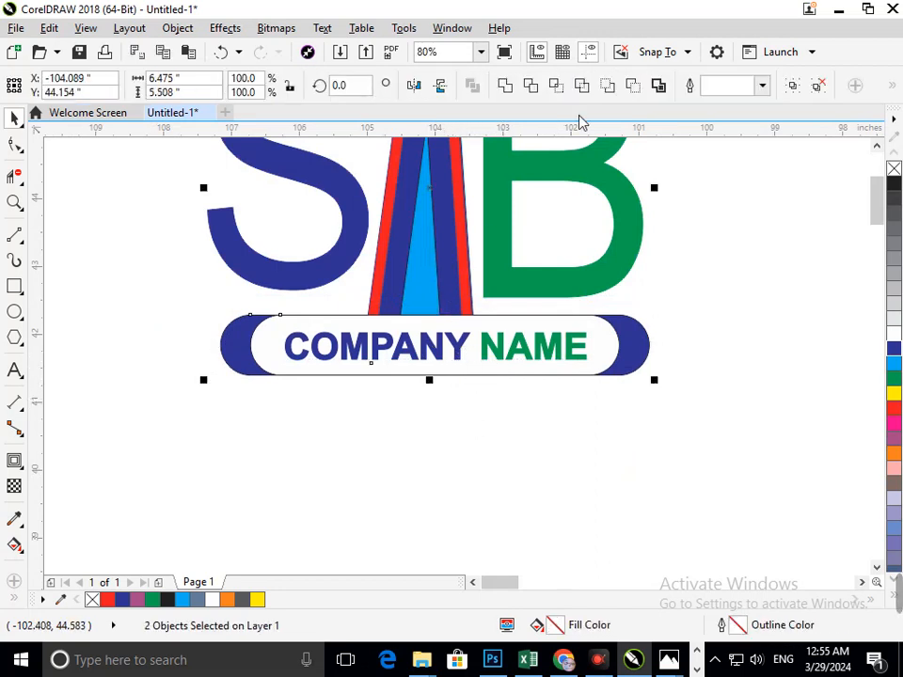
pyautogui.click(533, 86)
pyautogui.click(443, 347)
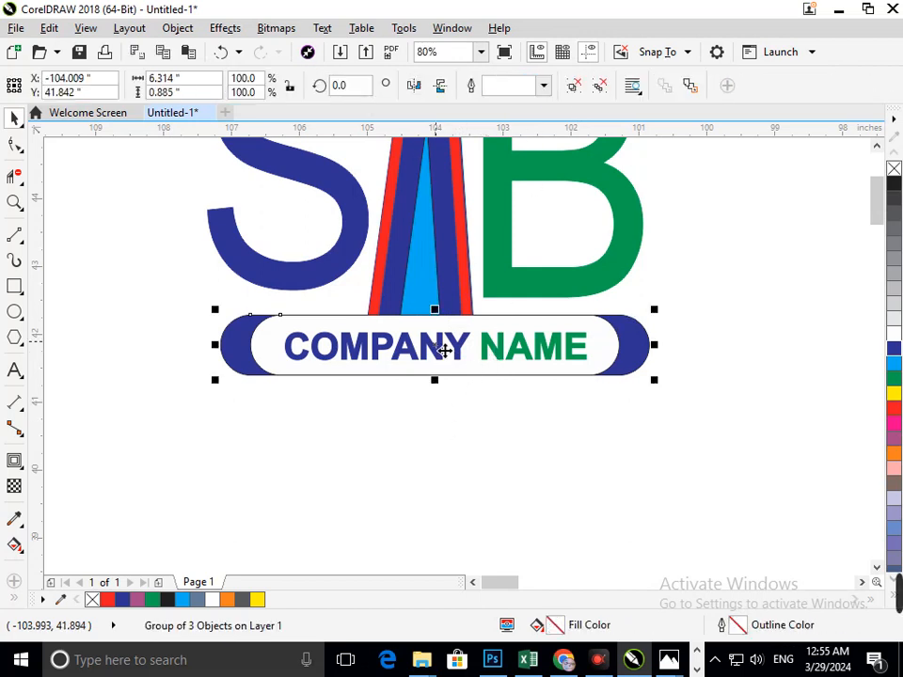
pyautogui.keyDown('shift'); pyautogui.click(421, 284); pyautogui.keyUp('shift')
pyautogui.click(530, 85)
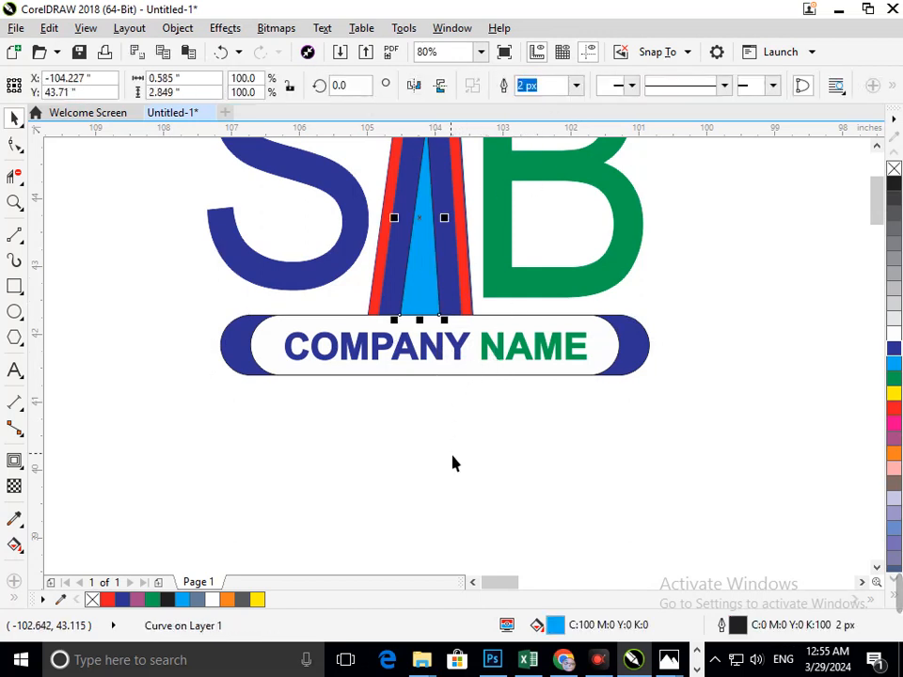
# Step: Trim the T's dark blue inner shape with the base bar group once more
pyautogui.click(452, 464)
pyautogui.click(409, 353)
pyautogui.keyDown('shift'); pyautogui.click(403, 299); pyautogui.keyUp('shift')
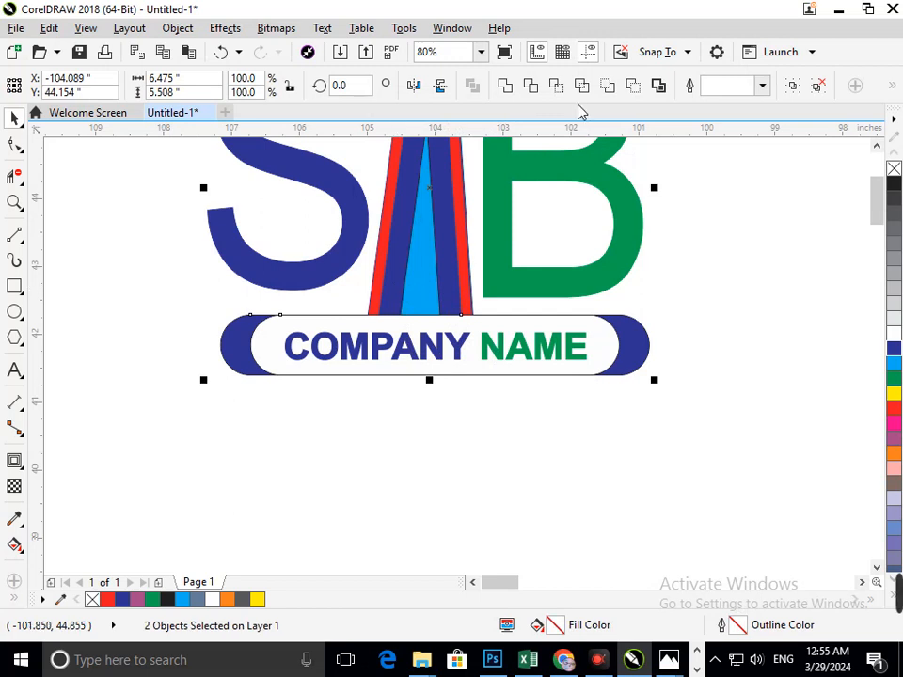
pyautogui.click(533, 86)
pyautogui.click(399, 446)
# Step: Trim the T's red border shape with the base bar group and undo the trial move of the bar
pyautogui.click(413, 352)
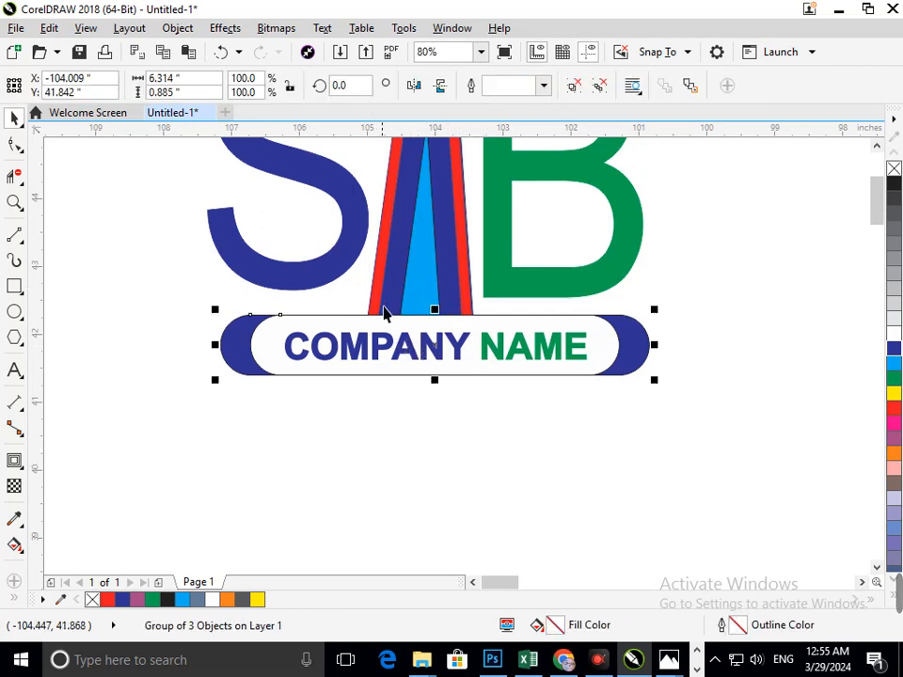
pyautogui.keyDown('shift'); pyautogui.click(378, 293); pyautogui.keyUp('shift')
pyautogui.click(531, 86)
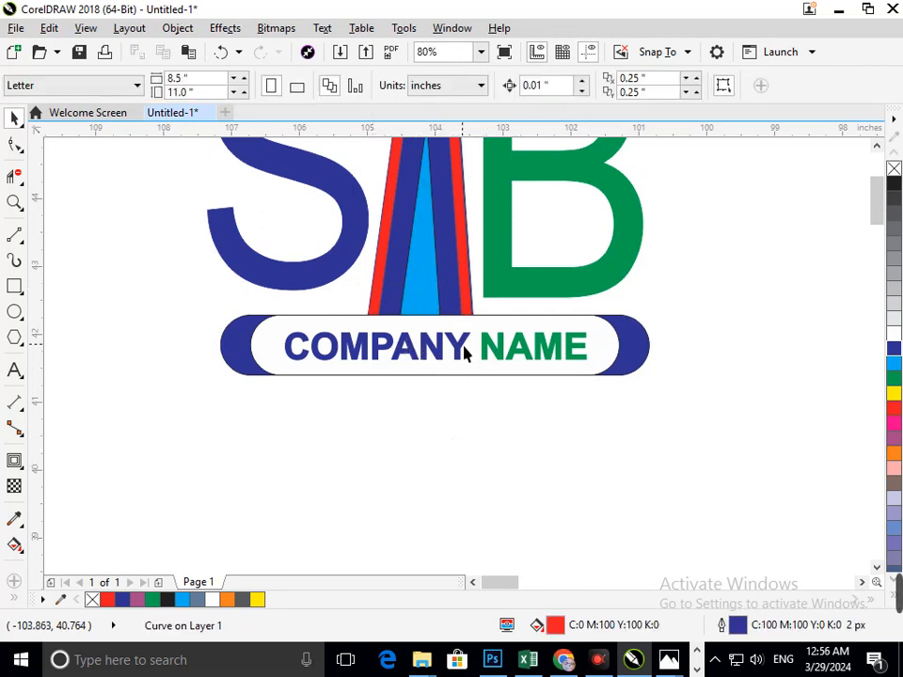
pyautogui.click(467, 348)
pyautogui.keyDown('shift'); pyautogui.click(469, 301); pyautogui.keyUp('shift')
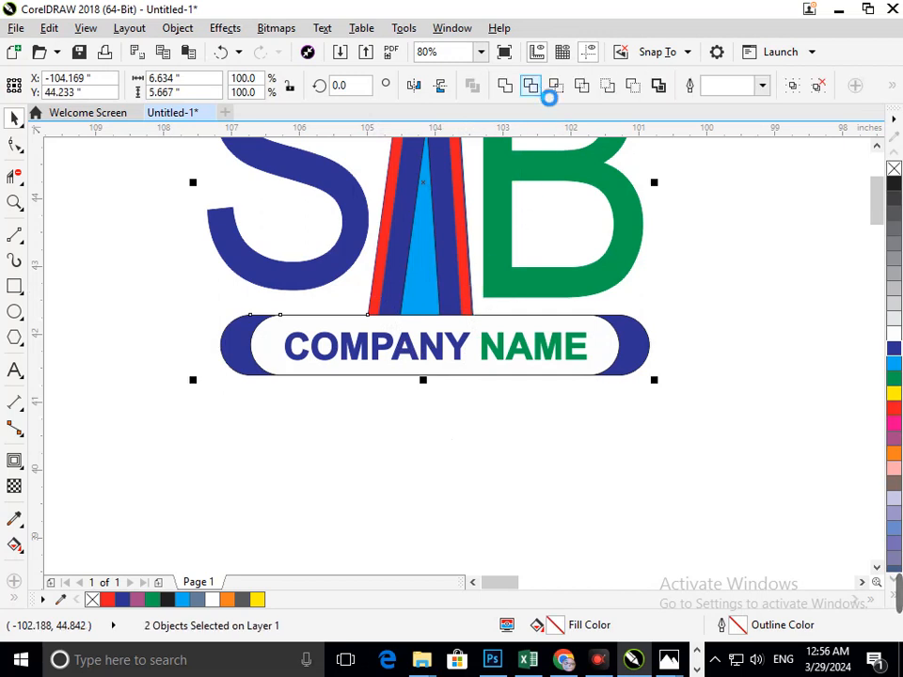
pyautogui.click(533, 86)
pyautogui.moveTo(460, 371); pyautogui.dragTo(465, 438)
pyautogui.hotkey('ctrl', 'z')
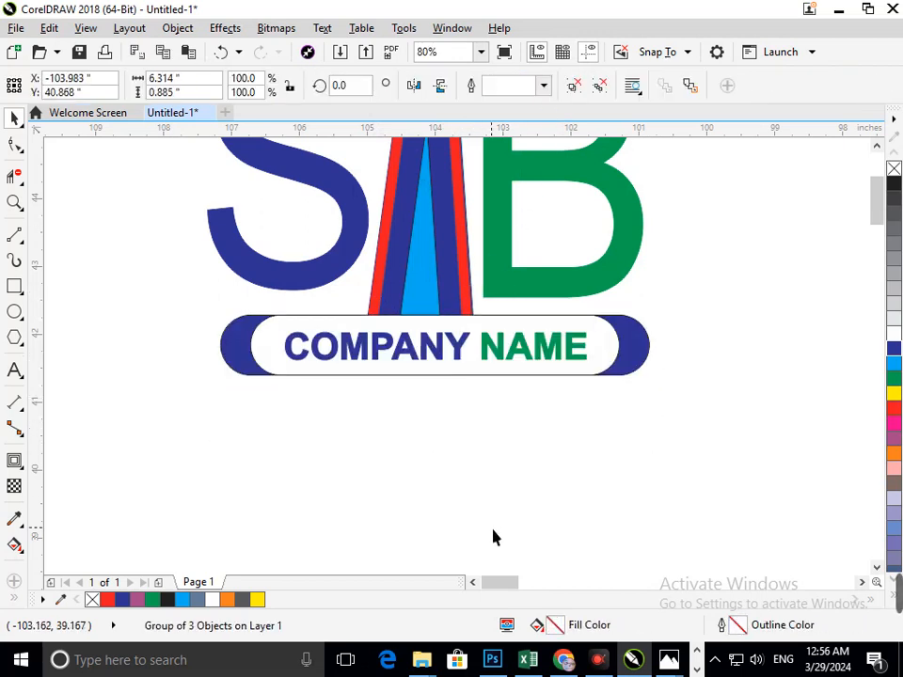
# Step: Move the base bar group down about 1.26 inches, clear of the T's stem
pyautogui.click(441, 409)
pyautogui.keyDown('ctrl'); pyautogui.click(436, 360); pyautogui.keyUp('ctrl')
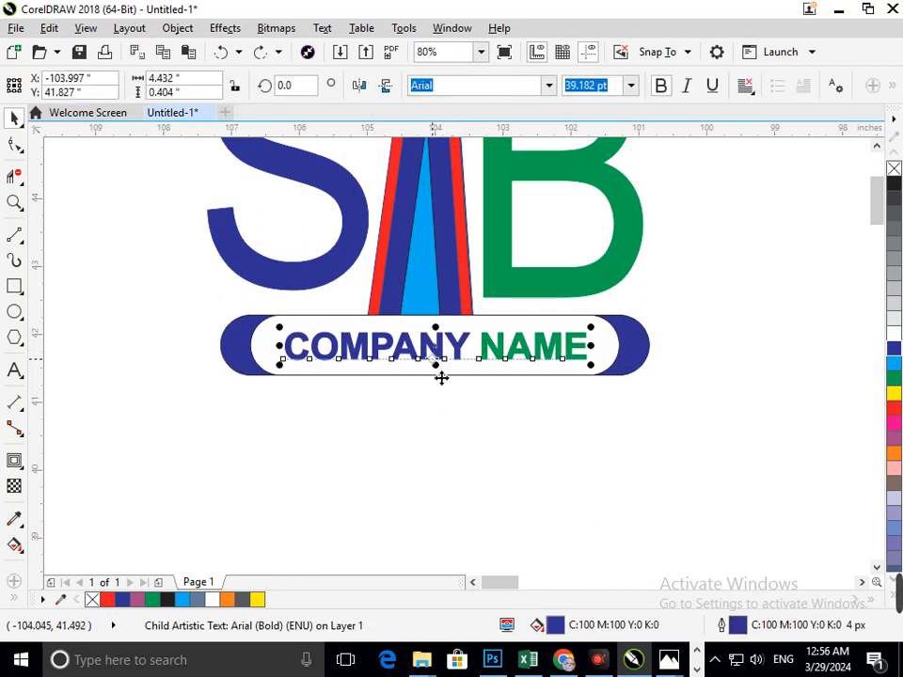
pyautogui.click(446, 437)
pyautogui.moveTo(425, 317); pyautogui.dragTo(439, 403)
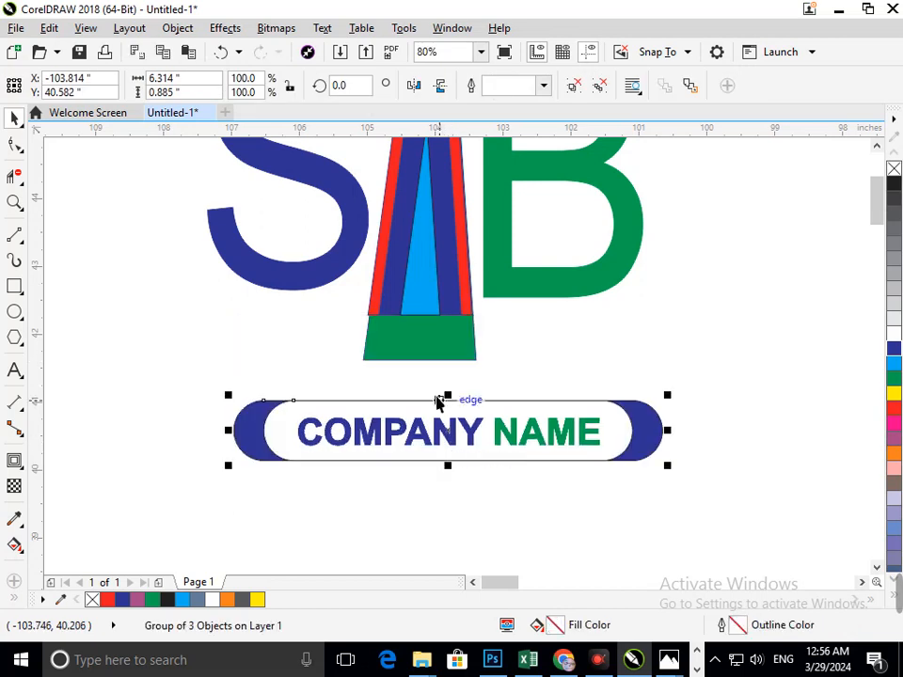
# Step: Select the green T shape behind the red one and open its lower edge for node editing
pyautogui.click(379, 363)
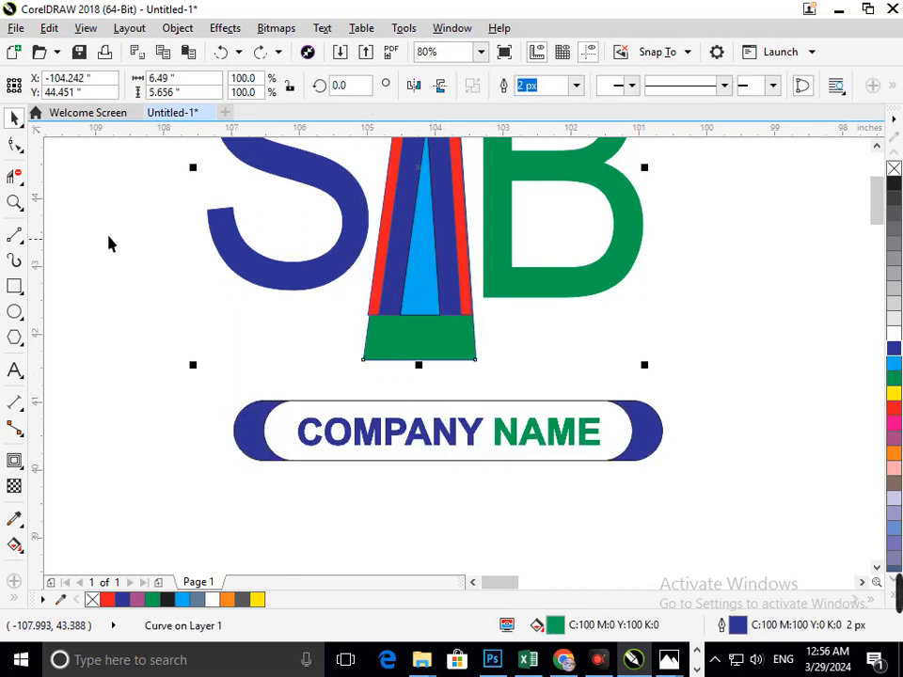
pyautogui.click(14, 145)
pyautogui.click(431, 359)
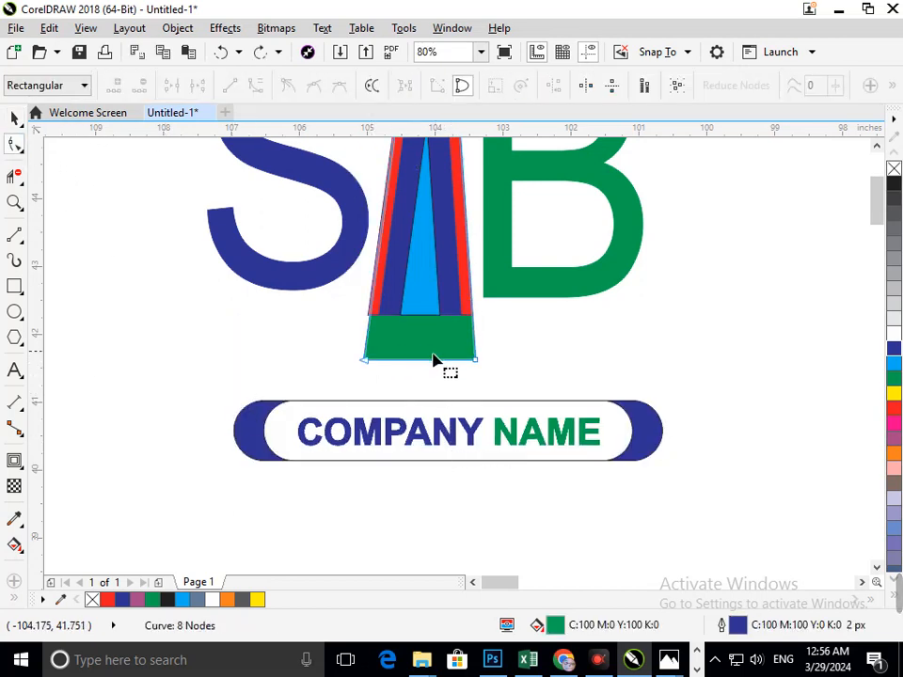